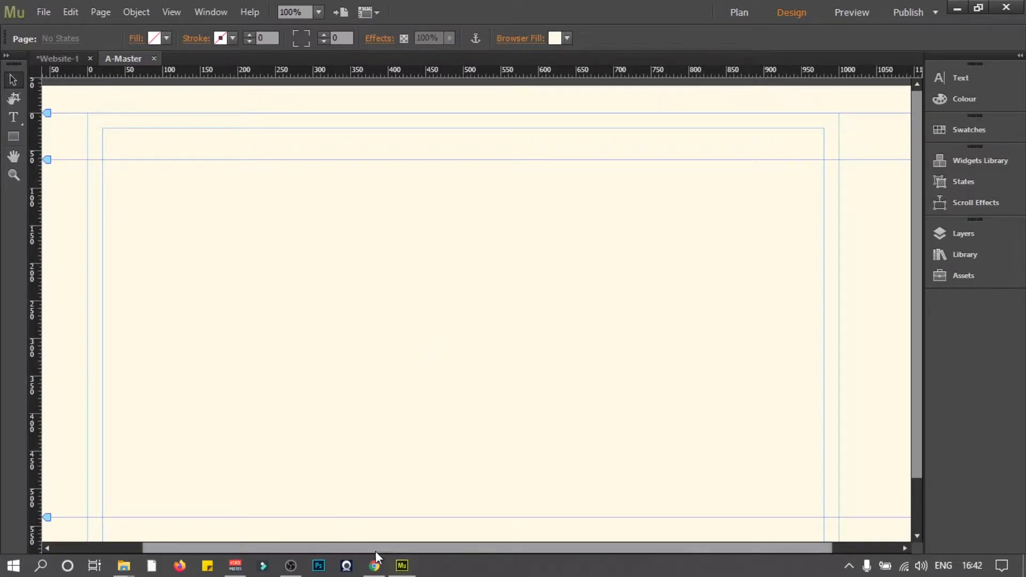
# - Try several swatches as the master page's browser fill, including cyan, green and brown 8C6239, ending on teal 00A99D
pyautogui.moveTo(379, 550); pyautogui.dragTo(345, 550)
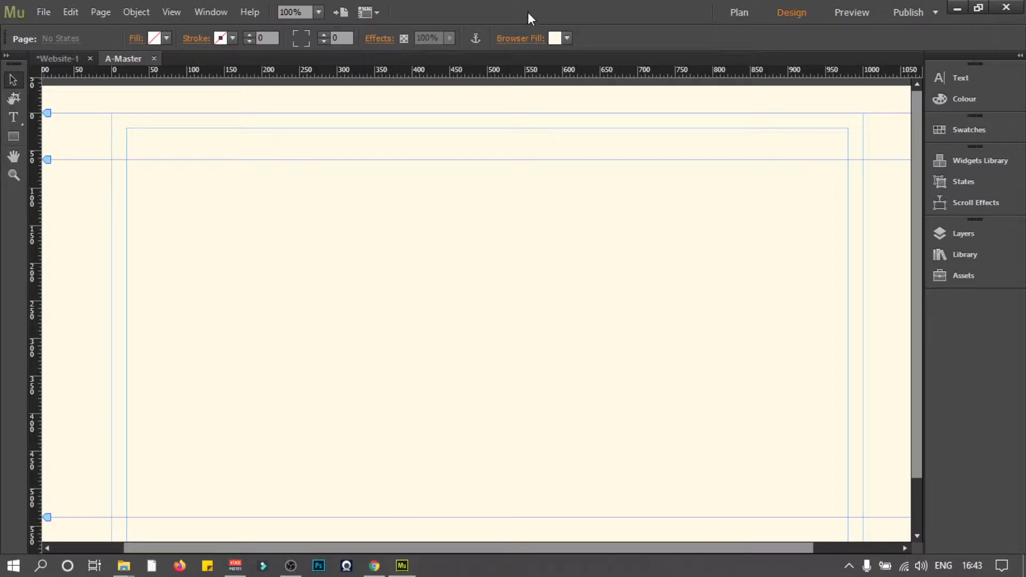
pyautogui.click(567, 38)
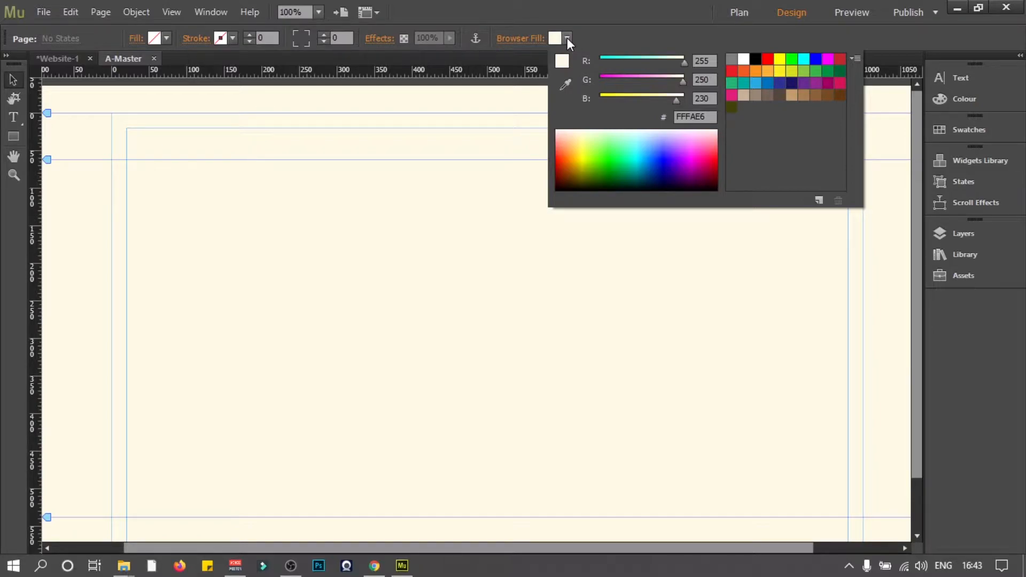
pyautogui.click(806, 58)
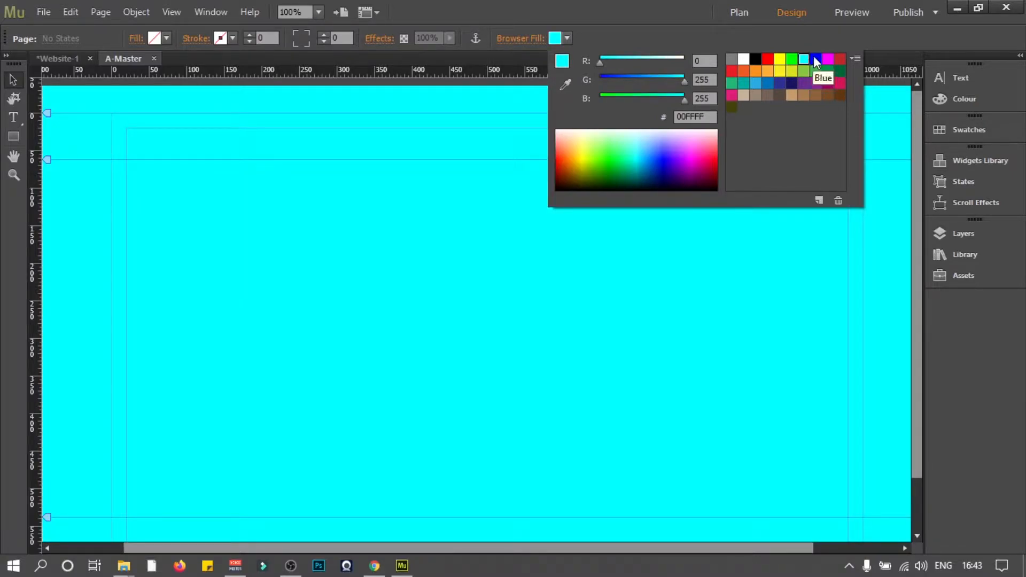
pyautogui.click(815, 58)
pyautogui.click(818, 74)
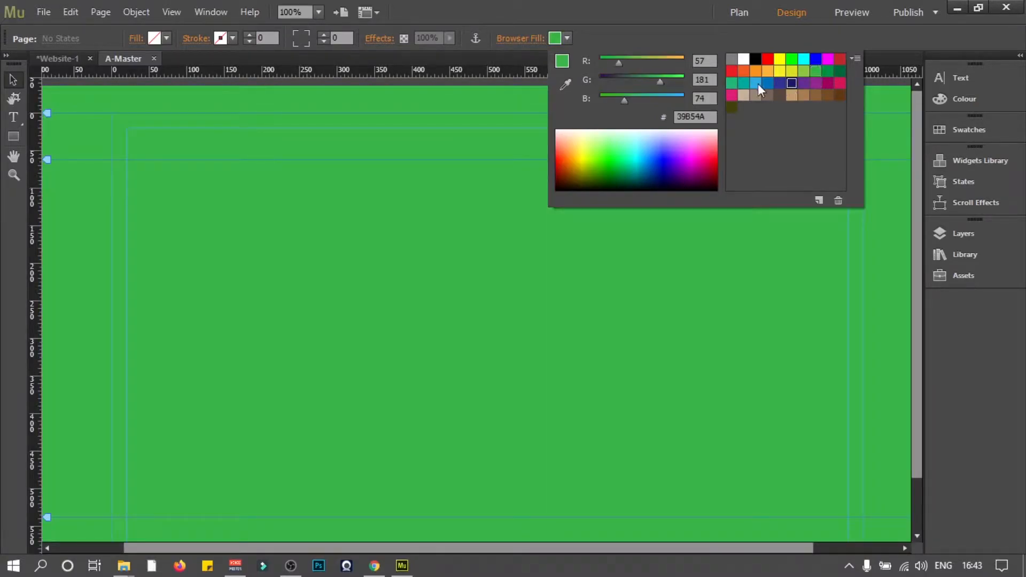
pyautogui.click(815, 96)
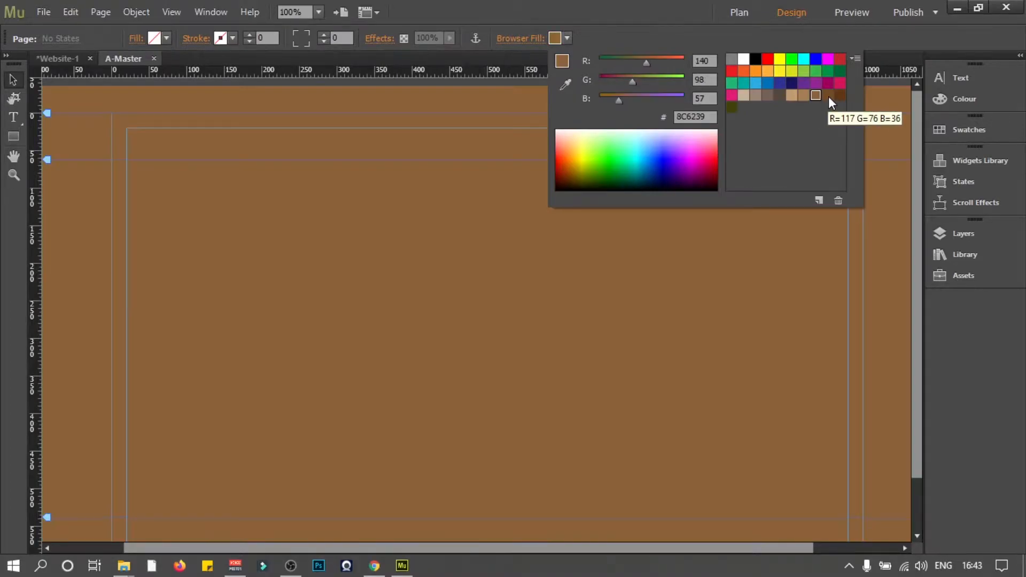
pyautogui.click(827, 96)
pyautogui.click(742, 82)
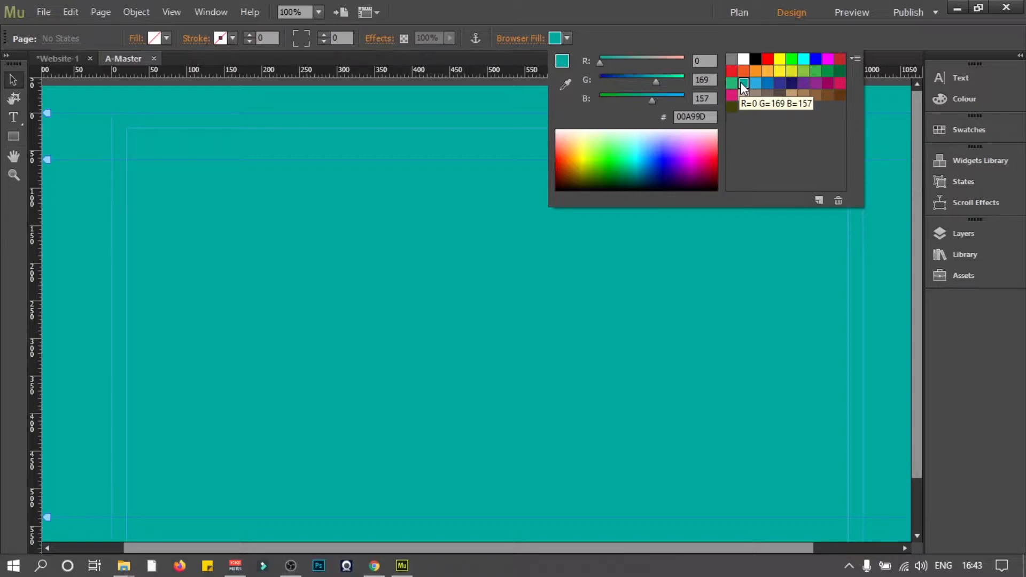
pyautogui.click(707, 115)
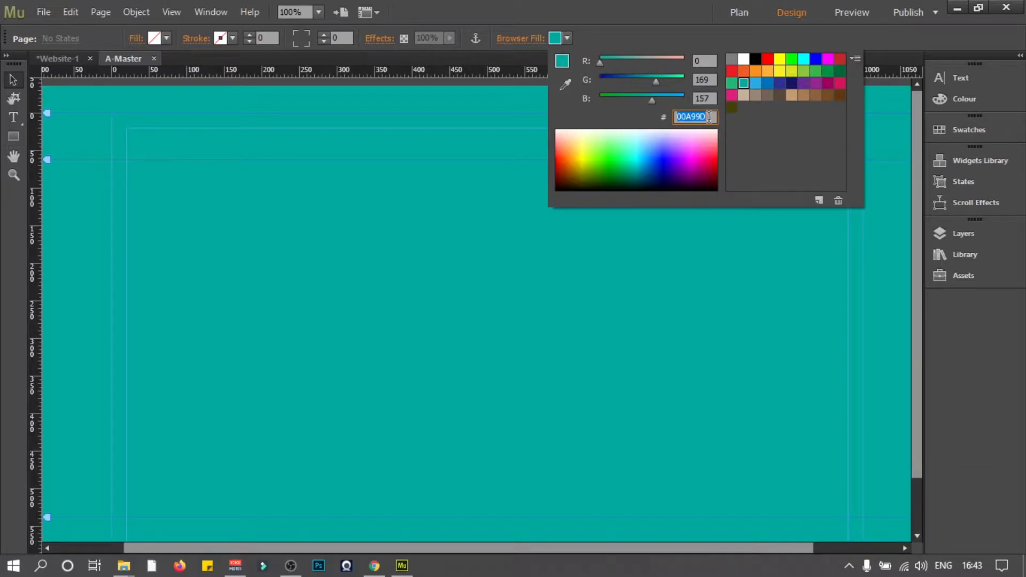
pyautogui.click(710, 117)
# - Sample interface colours with the eyedropper for the browser fill: orange D37532 from the Design label, then olive 919A58 from the program logo
pyautogui.click(565, 84)
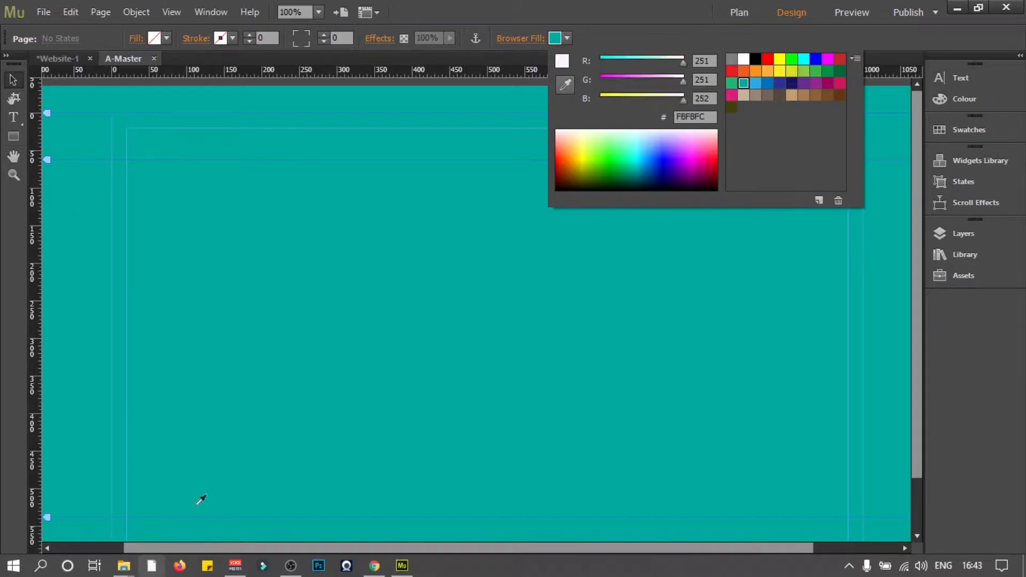
pyautogui.click(799, 15)
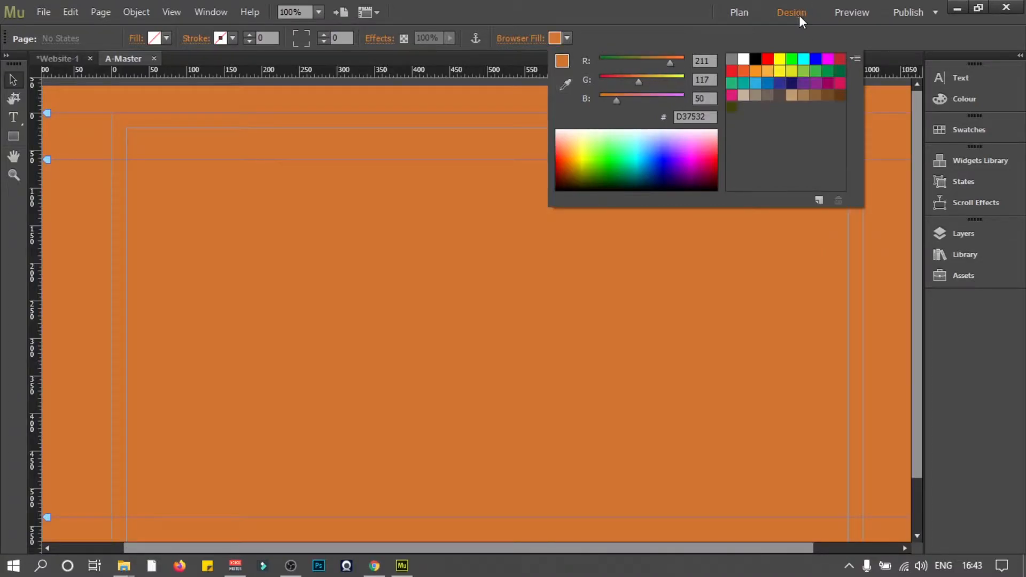
pyautogui.click(562, 85)
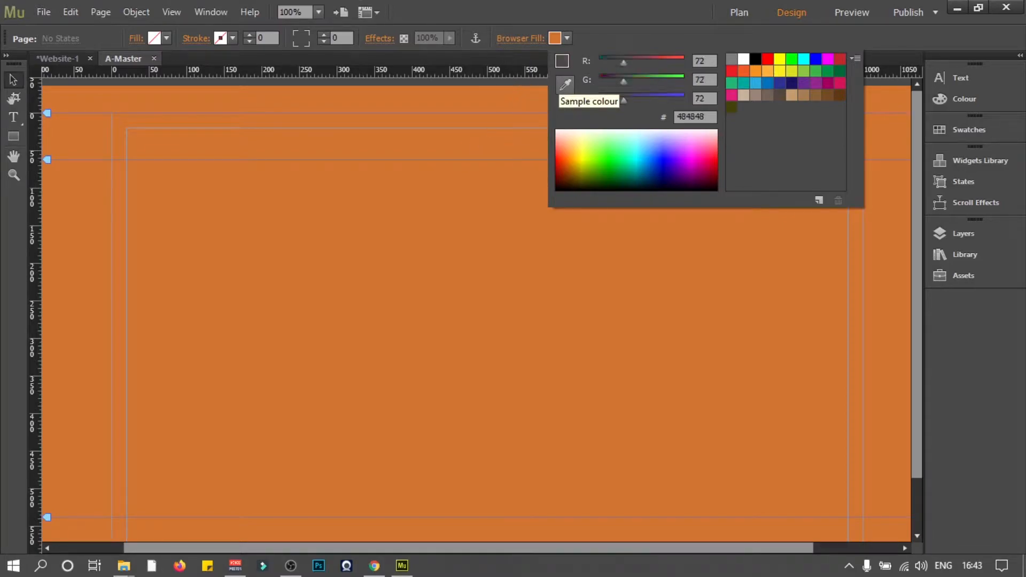
pyautogui.click(11, 15)
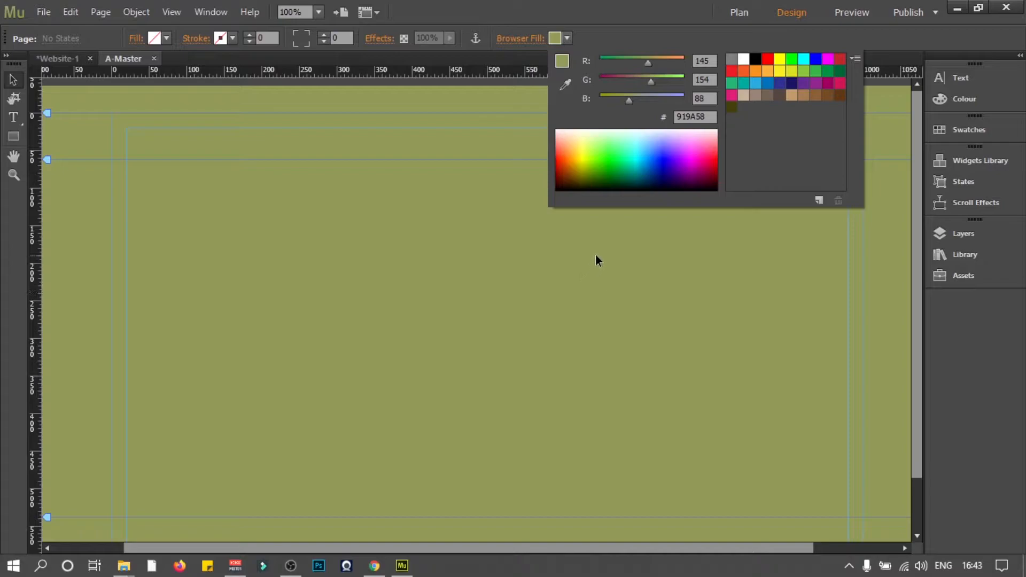
# - Try white and a sampled light blue D3FAFF as the browser fill, then sample pale cream FDFFE6 from the spectrum's upper edge
pyautogui.click(743, 59)
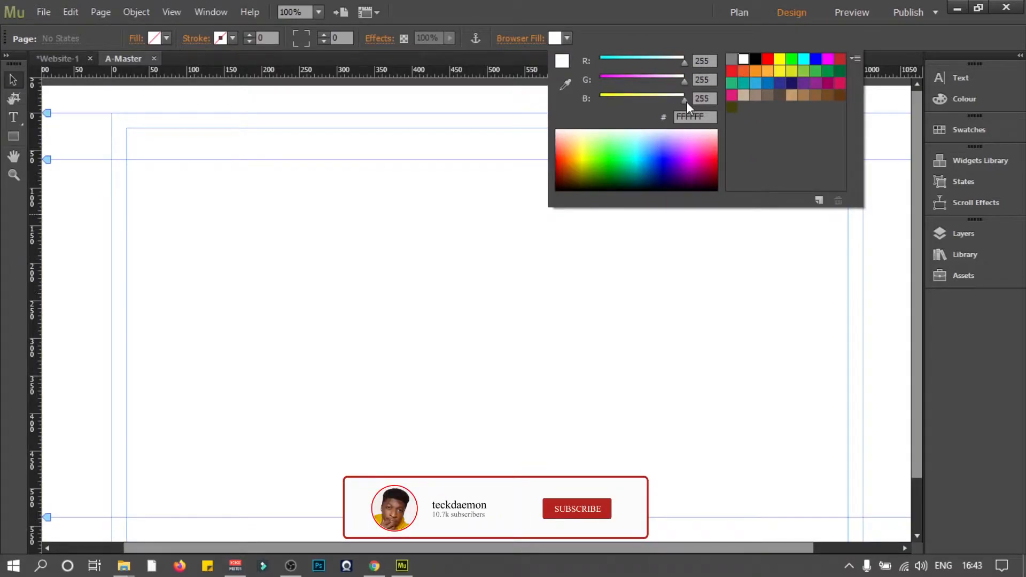
pyautogui.click(566, 85)
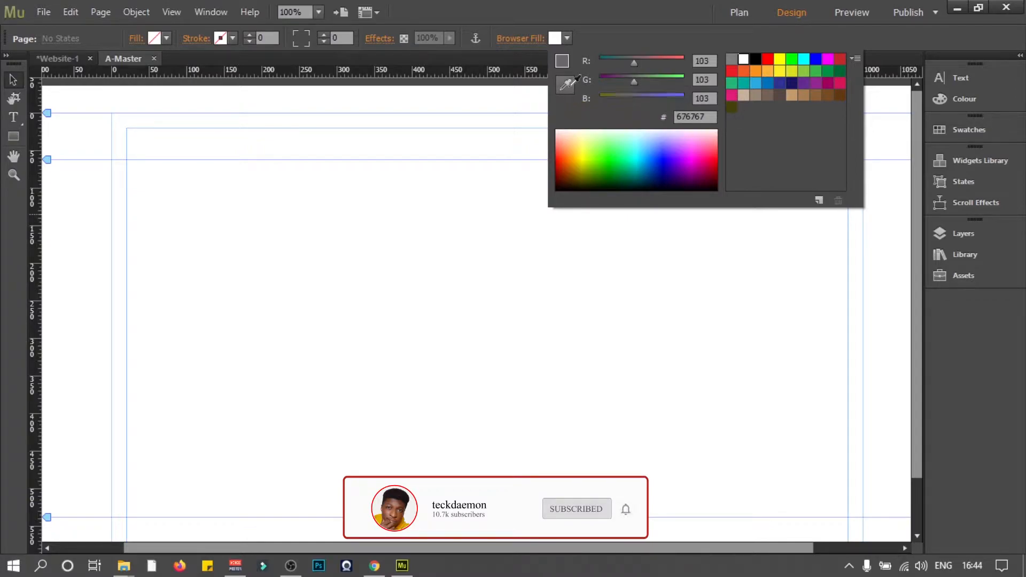
pyautogui.click(641, 131)
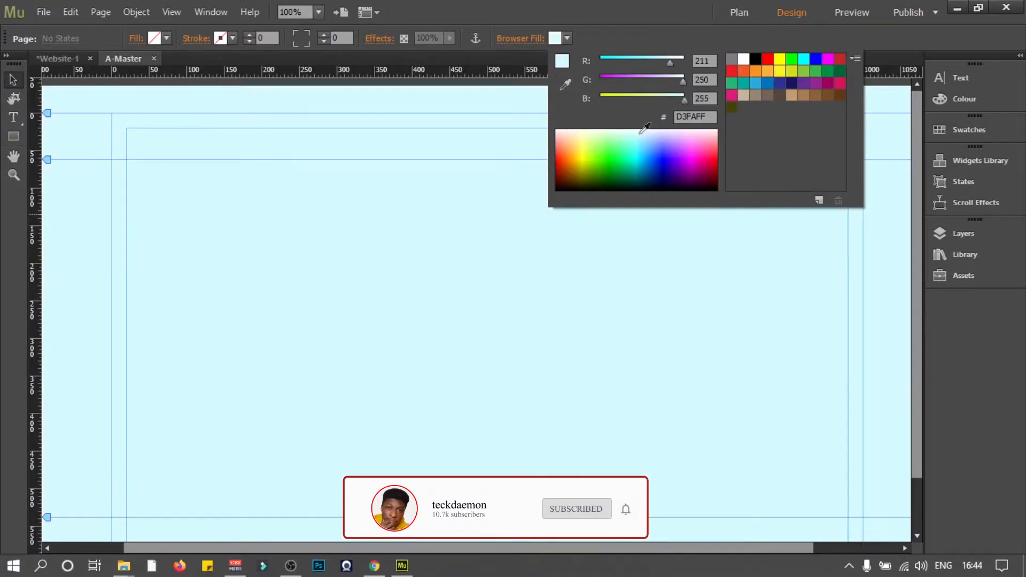
pyautogui.click(585, 129)
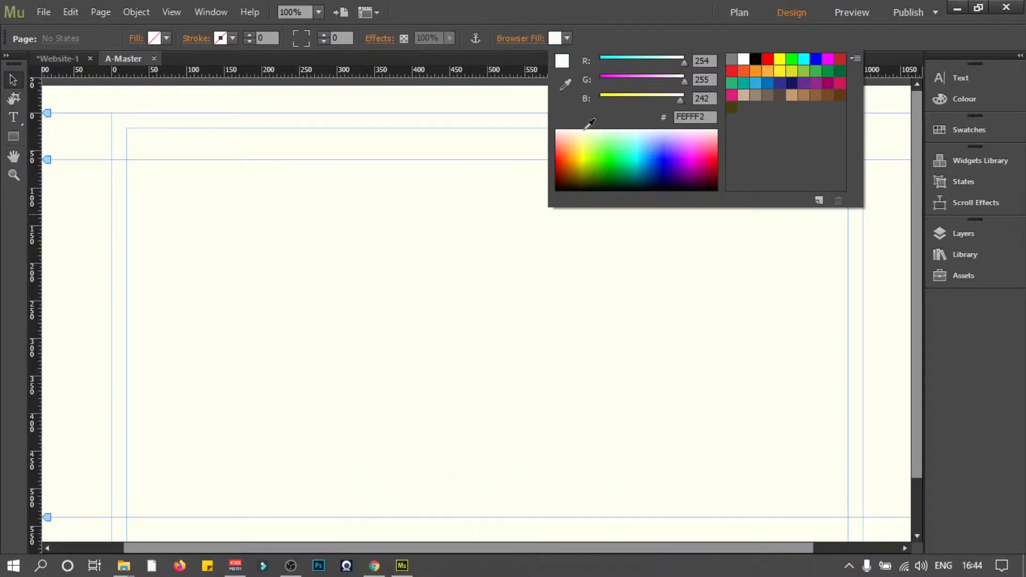
pyautogui.click(585, 130)
pyautogui.click(569, 31)
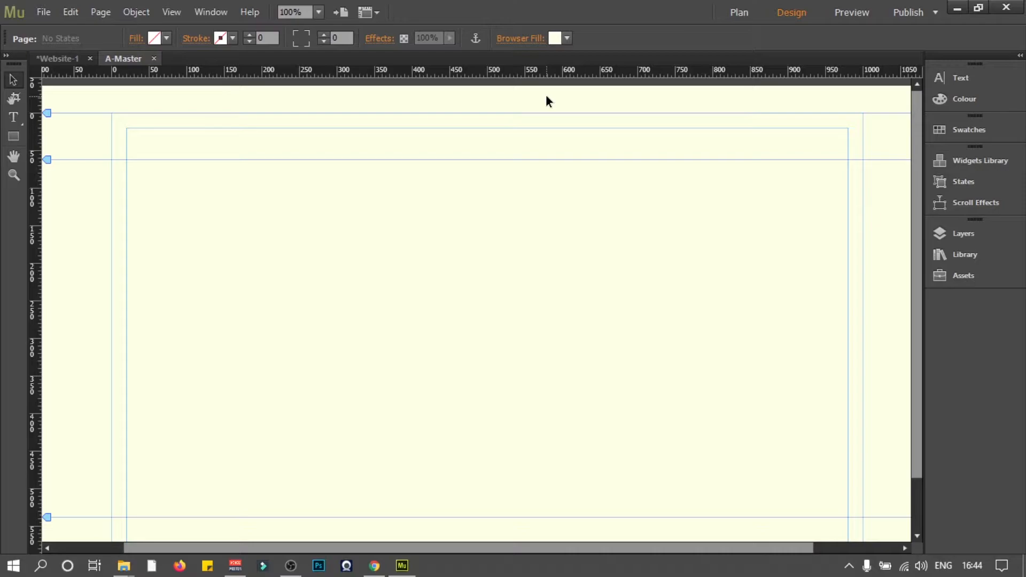
# - Review the browser fill's scroll options and change its fill type to Gradient
pyautogui.click(514, 40)
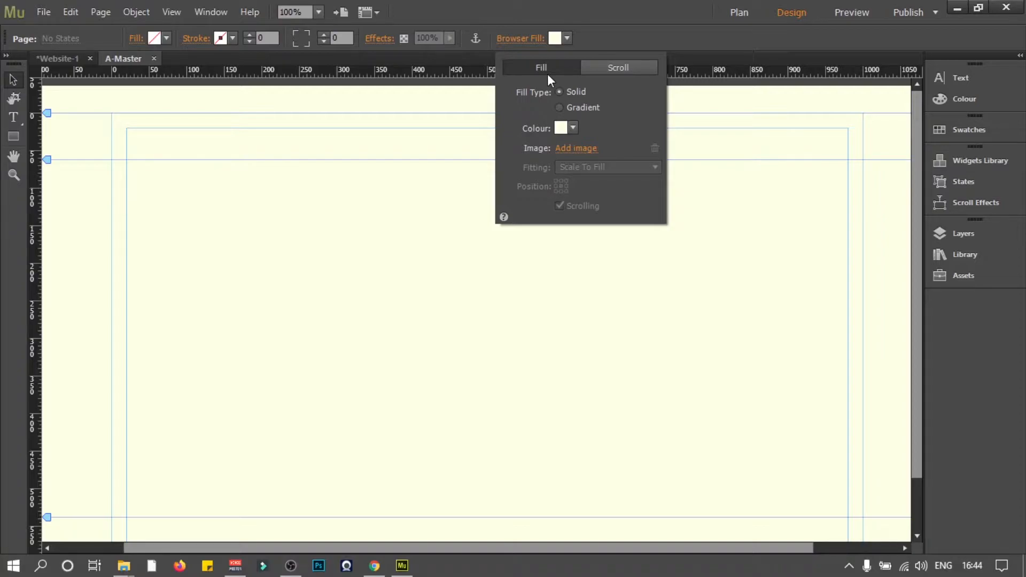
pyautogui.click(635, 68)
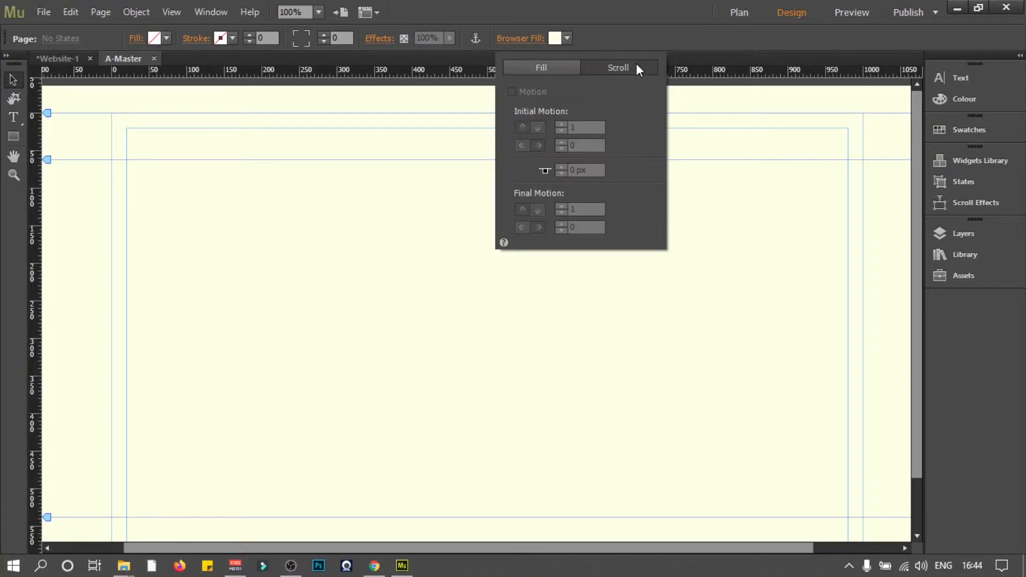
pyautogui.click(549, 68)
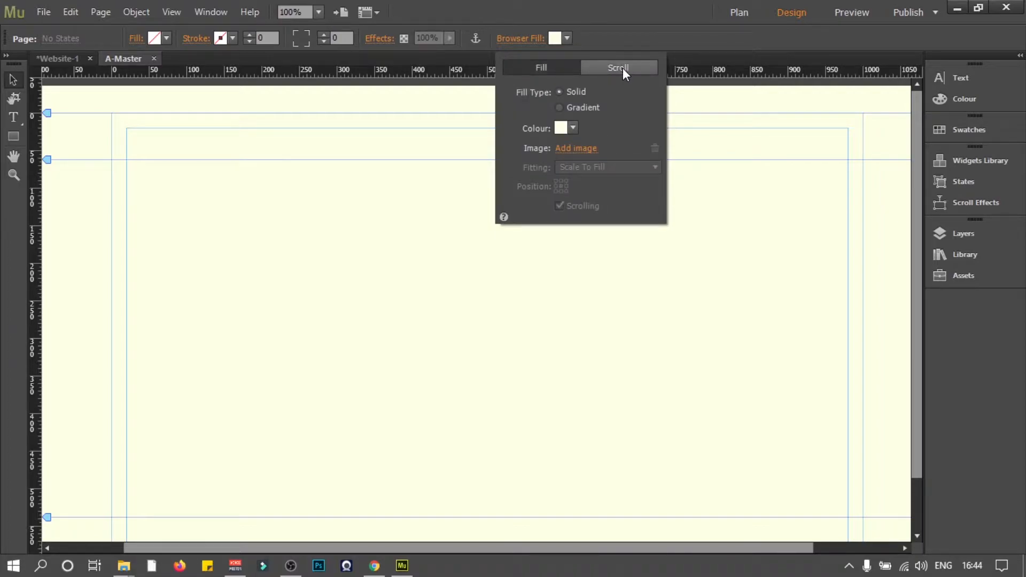
pyautogui.click(559, 107)
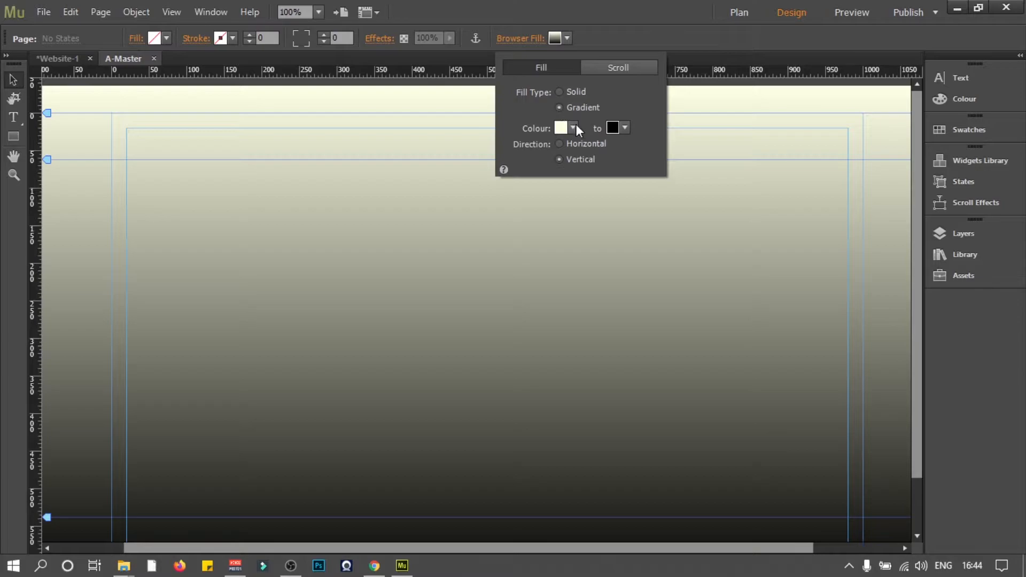
pyautogui.scroll(-3, 489, 235)
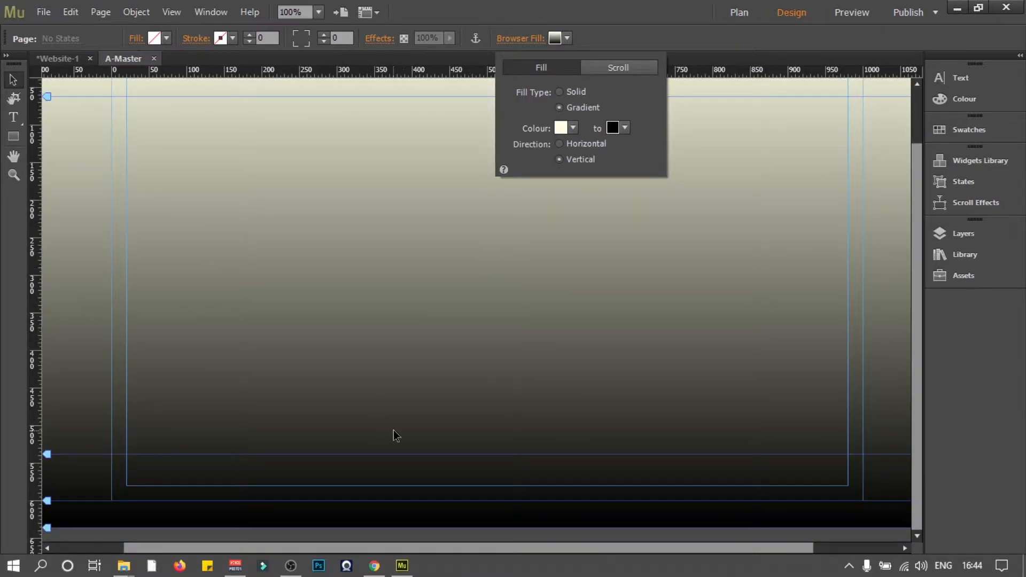
pyautogui.scroll(3, 370, 397)
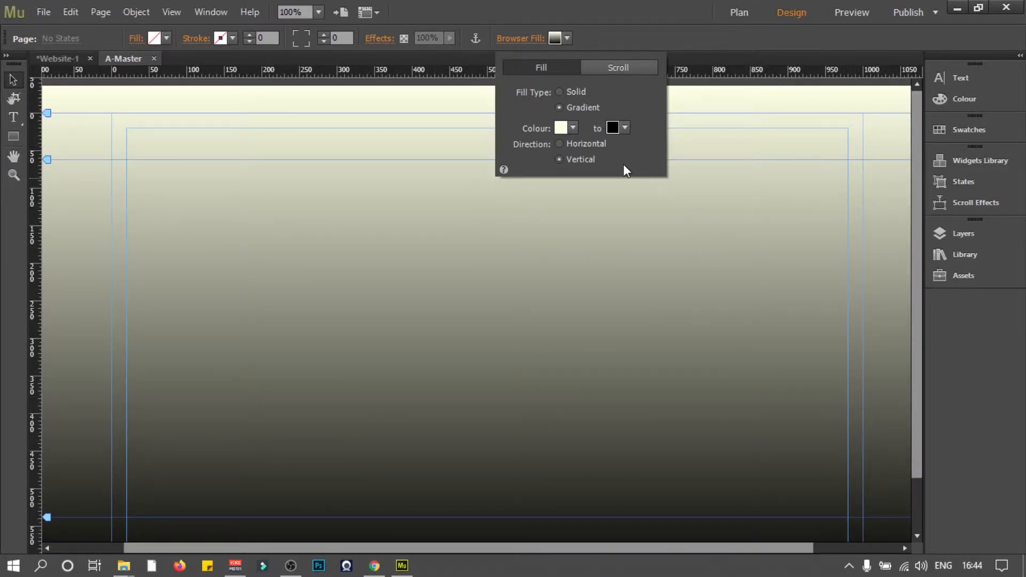
# - Compare the horizontal and vertical directions of the browser fill gradient, ending on Vertical
pyautogui.click(559, 144)
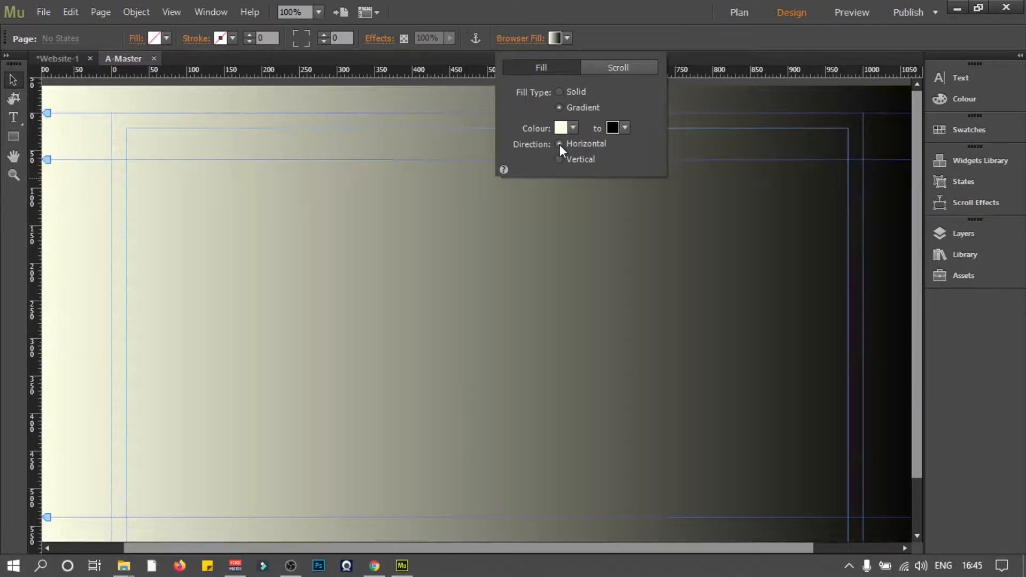
pyautogui.scroll(-1, 566, 288)
pyautogui.scroll(1, 566, 293)
pyautogui.click(559, 159)
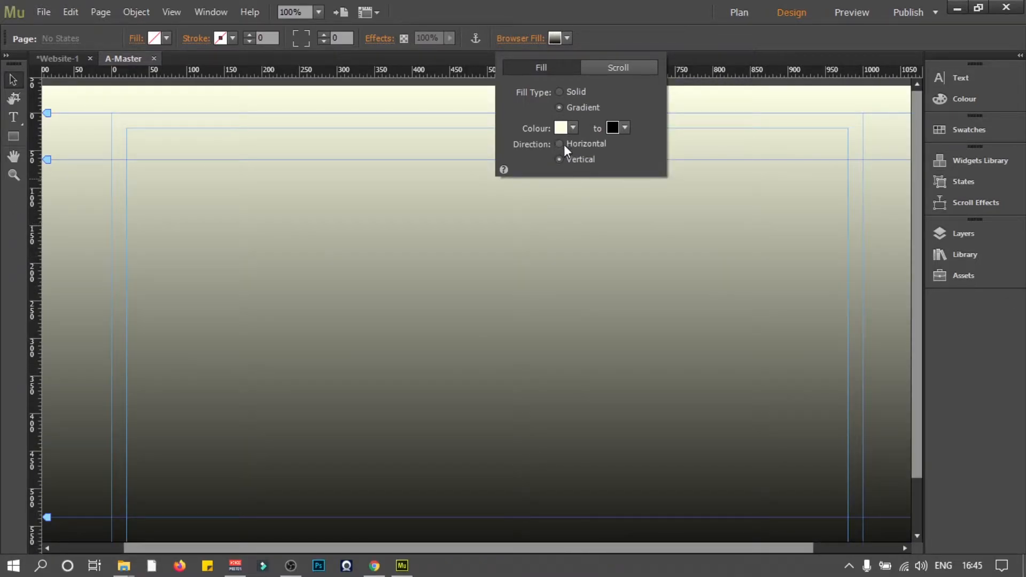
pyautogui.click(559, 144)
pyautogui.click(560, 160)
pyautogui.click(558, 144)
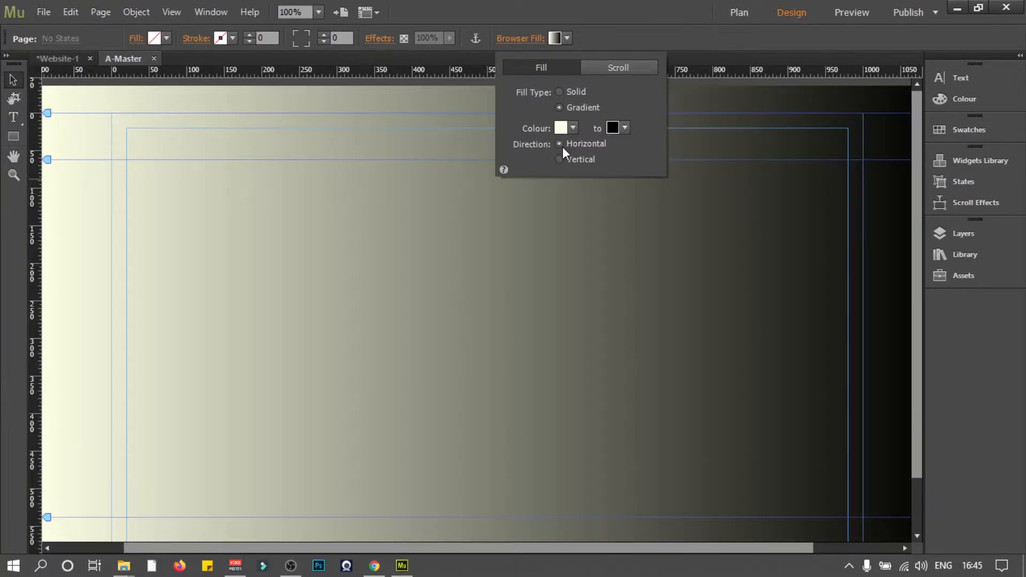
pyautogui.click(559, 160)
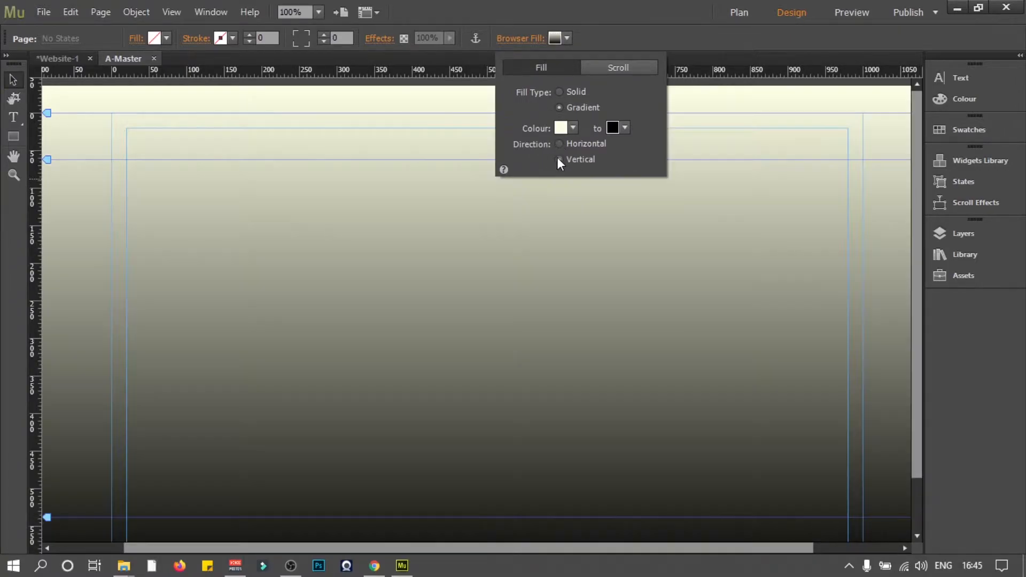
# - Set the browser fill gradient to run from yellow FFFF00 to white in the horizontal direction
pyautogui.click(573, 128)
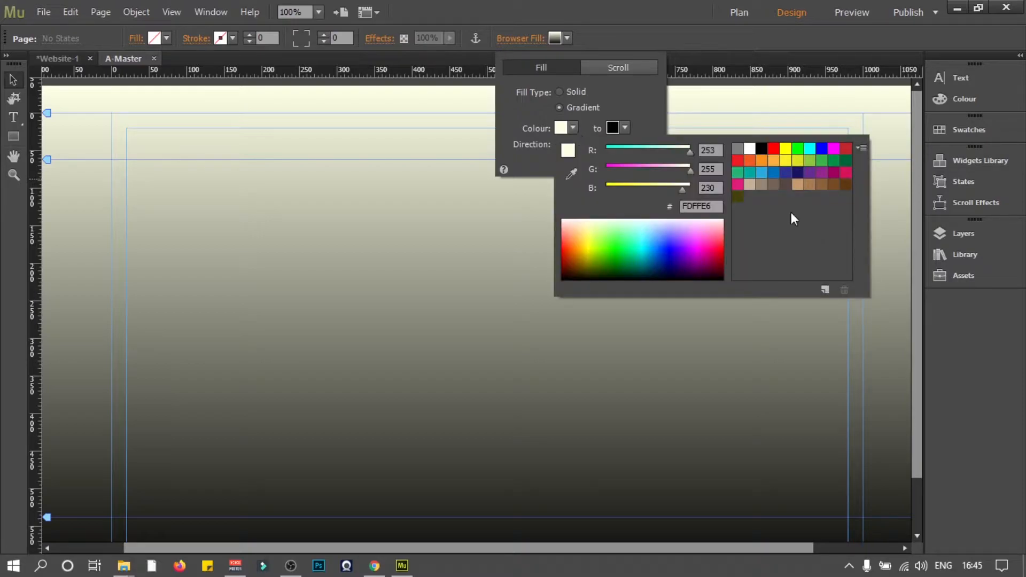
pyautogui.click(783, 150)
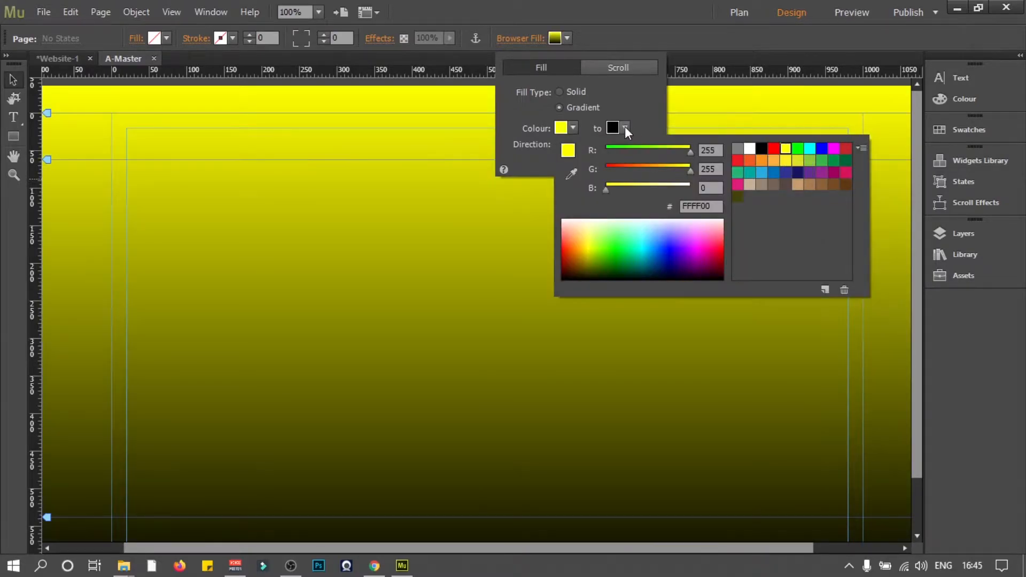
pyautogui.click(625, 128)
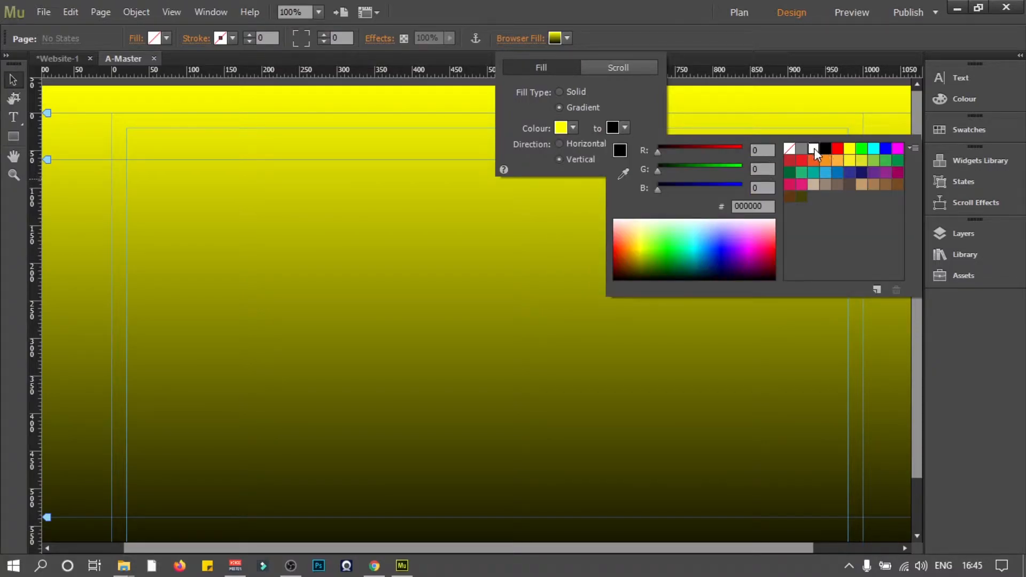
pyautogui.click(813, 149)
pyautogui.click(626, 131)
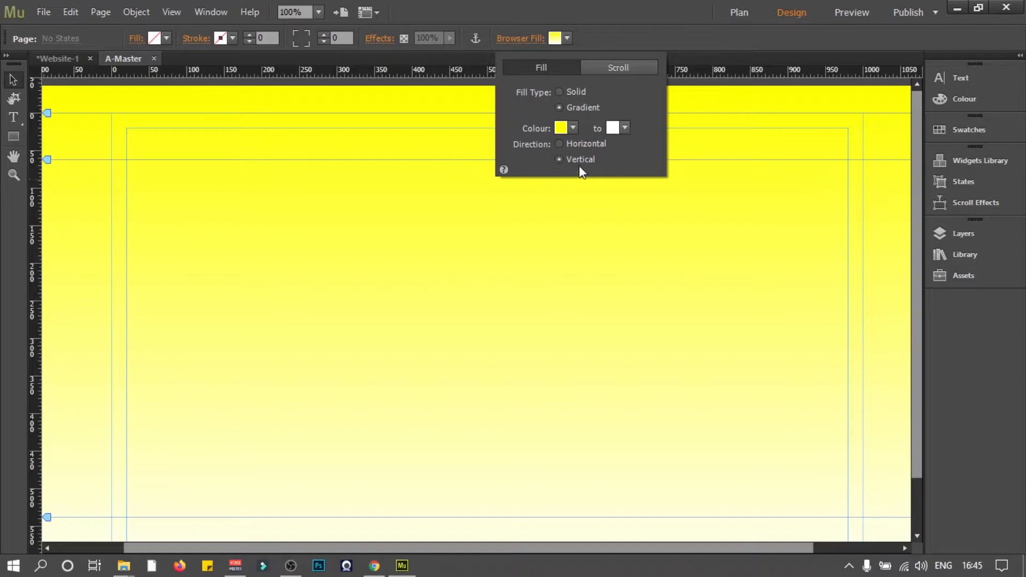
pyautogui.click(559, 143)
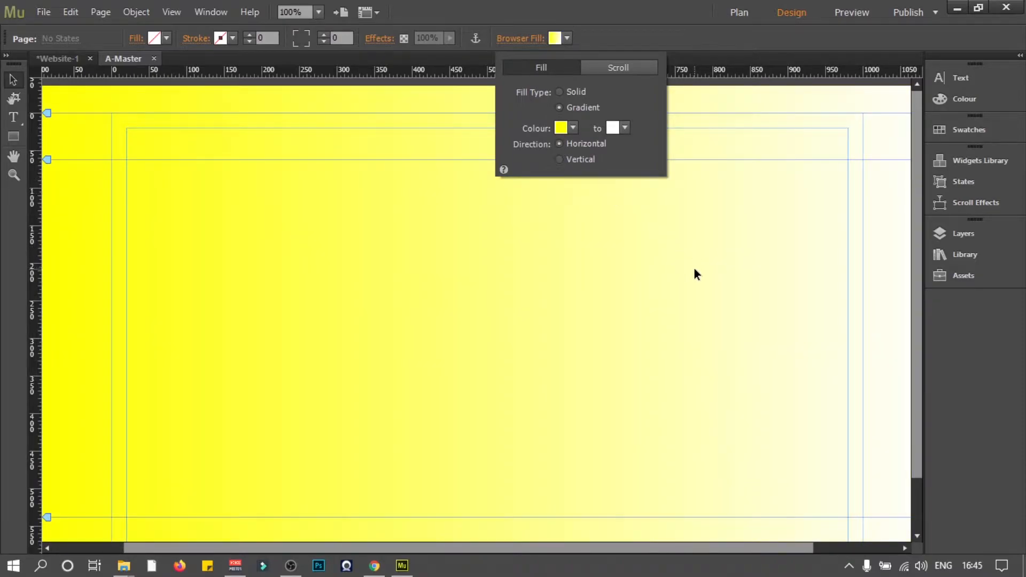
pyautogui.scroll(-3, 693, 267)
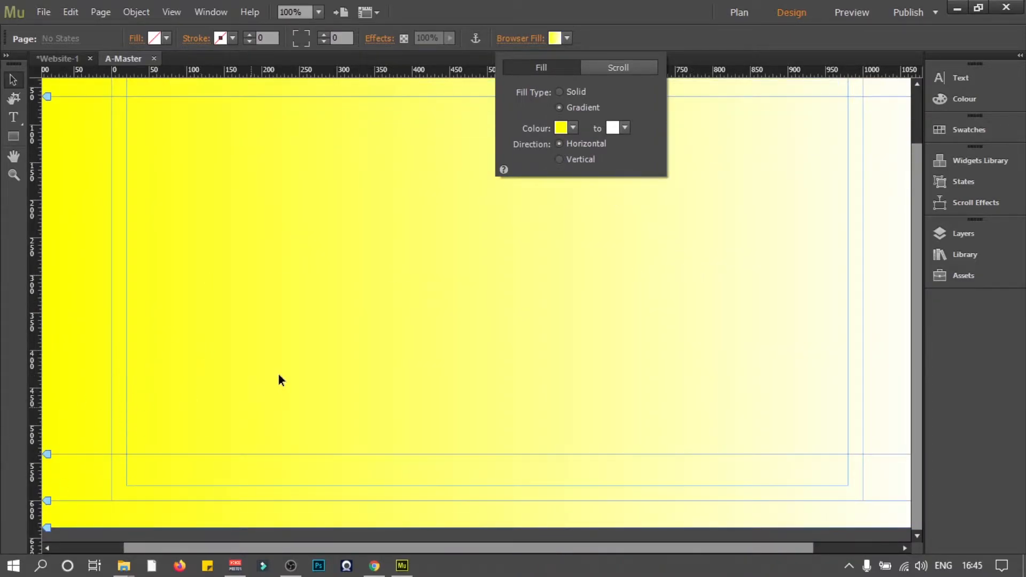
pyautogui.scroll(3, 855, 256)
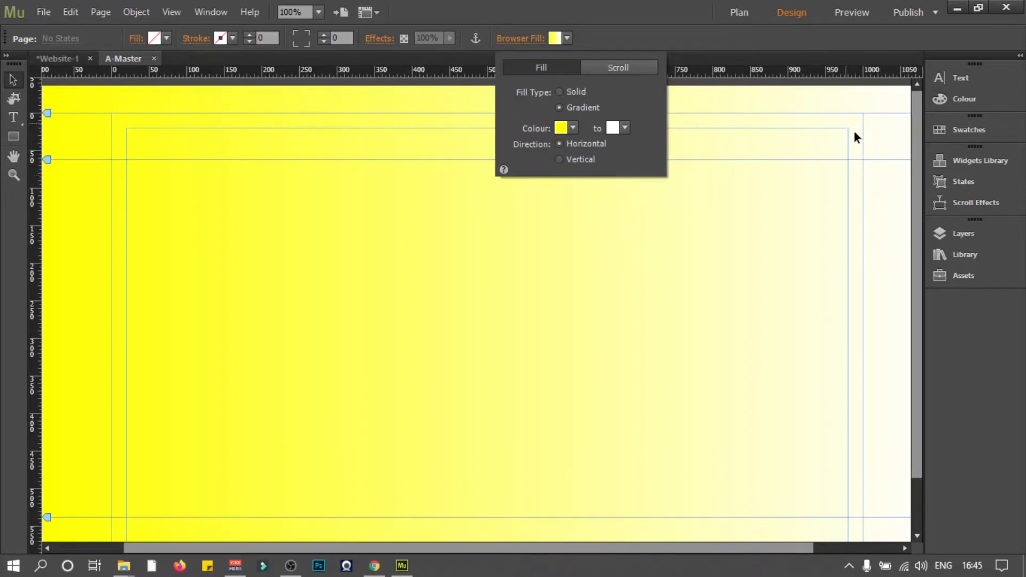
# - Change the browser fill type to Solid and try red ED1C24, green 00FF00 and dark blue 1B1464 swatches
pyautogui.click(559, 92)
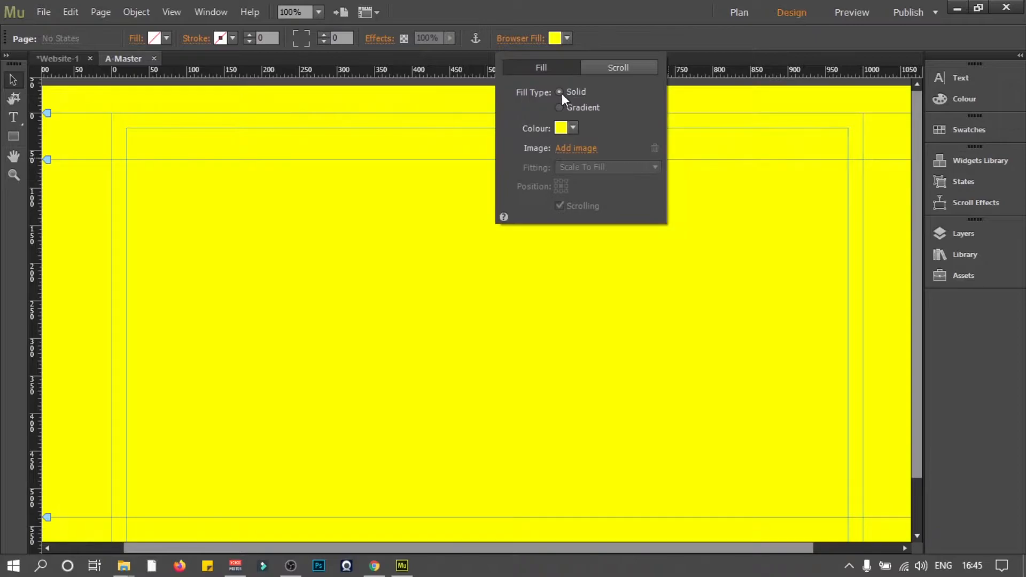
pyautogui.click(572, 127)
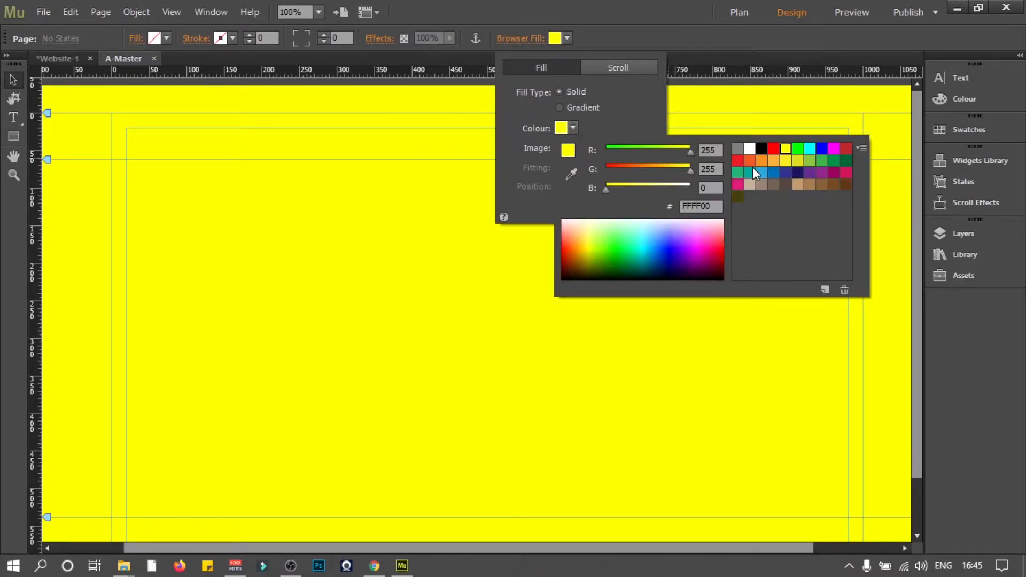
pyautogui.click(737, 160)
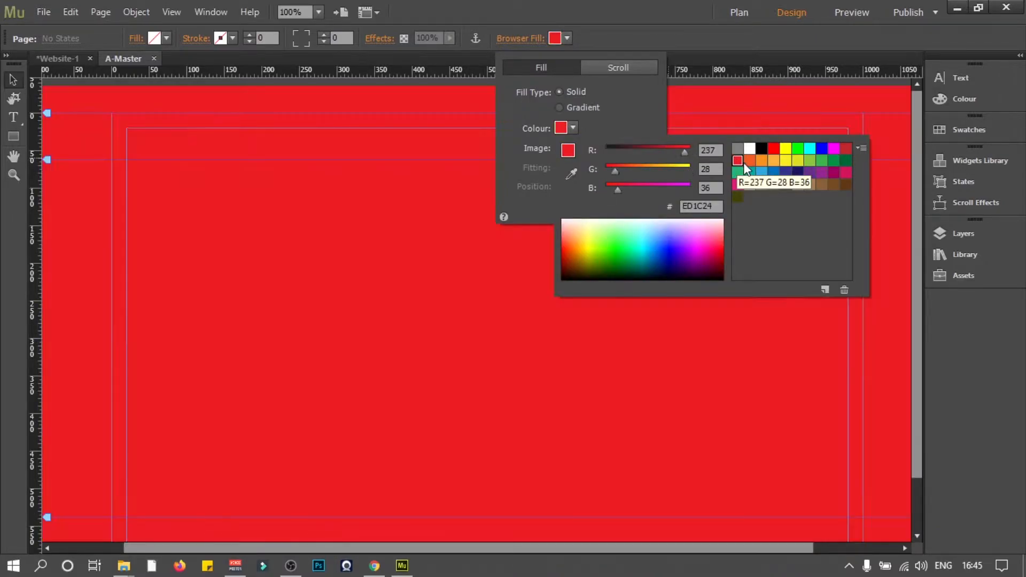
pyautogui.click(801, 149)
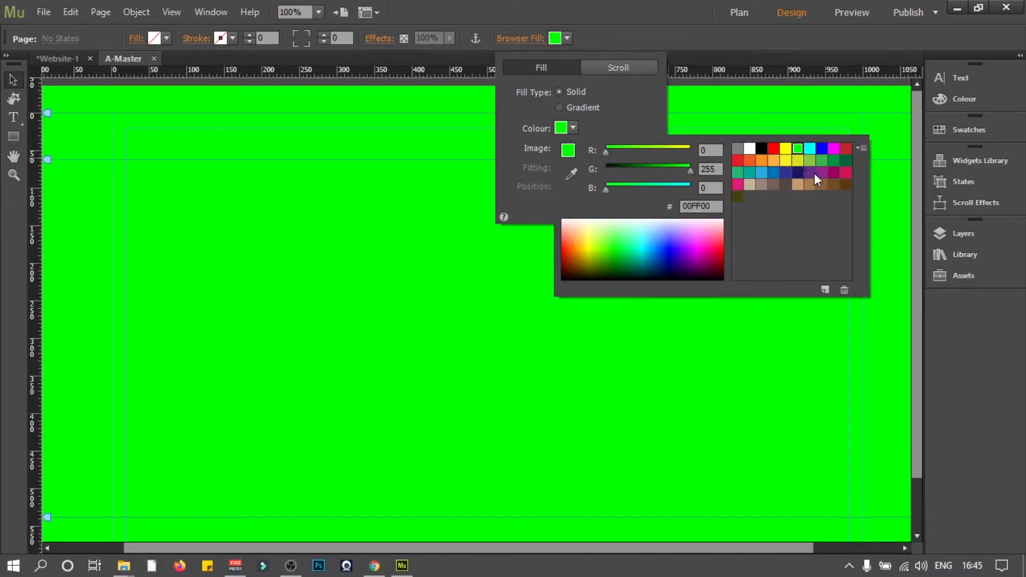
pyautogui.click(805, 172)
pyautogui.click(798, 172)
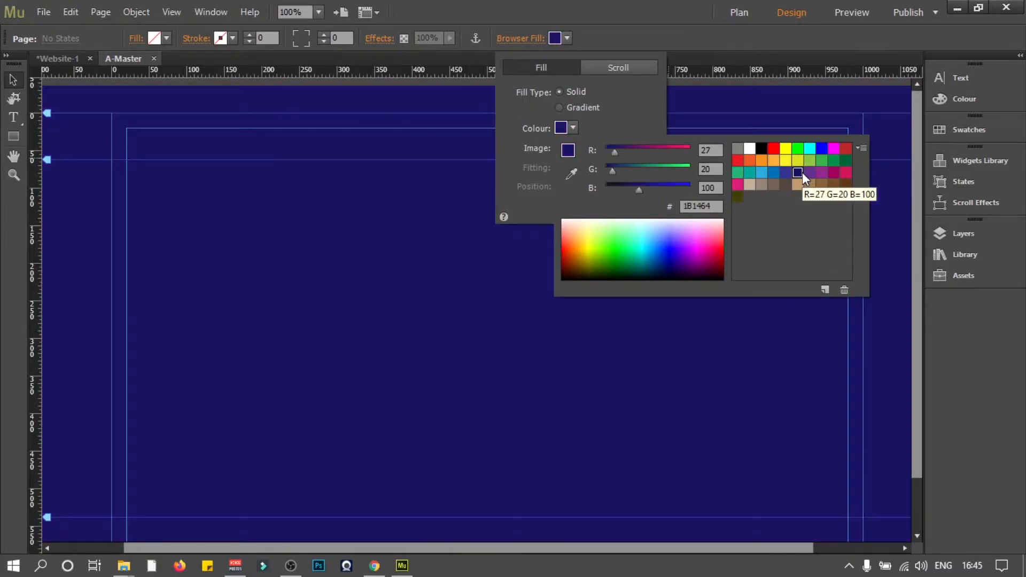
pyautogui.click(573, 129)
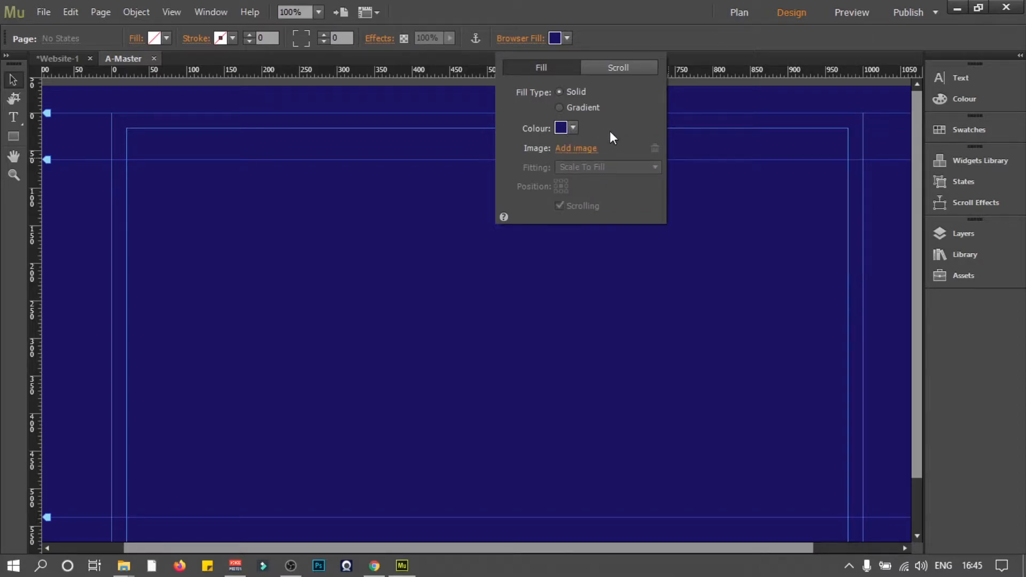
# - Set the solid browser fill colour to white FFFFFF
pyautogui.click(571, 129)
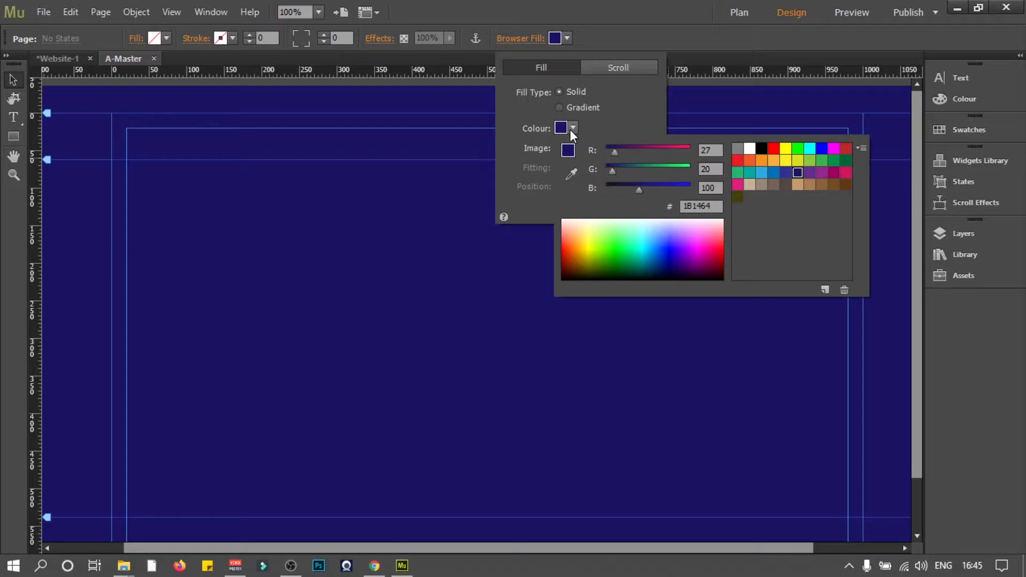
pyautogui.click(750, 150)
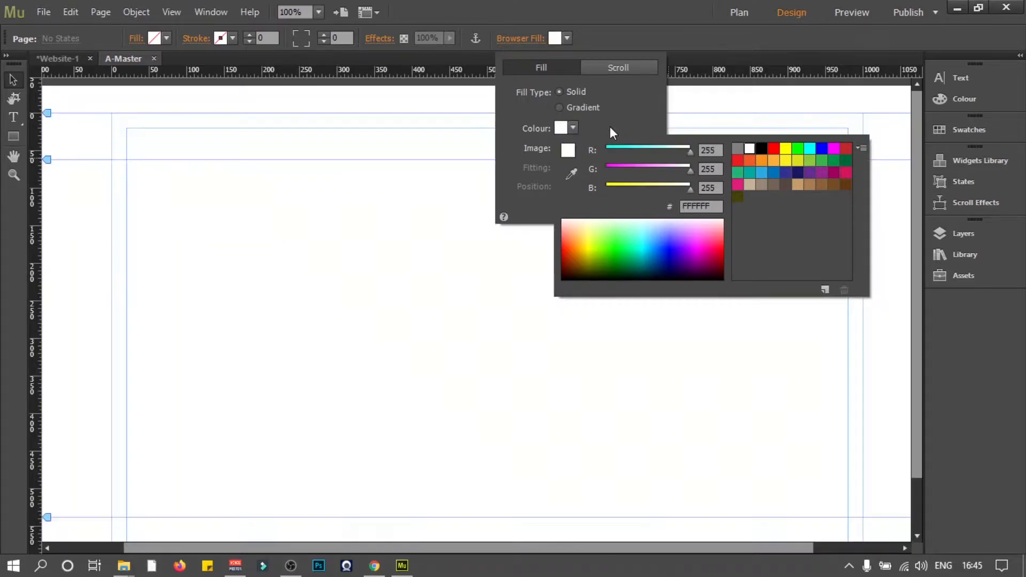
pyautogui.click(610, 126)
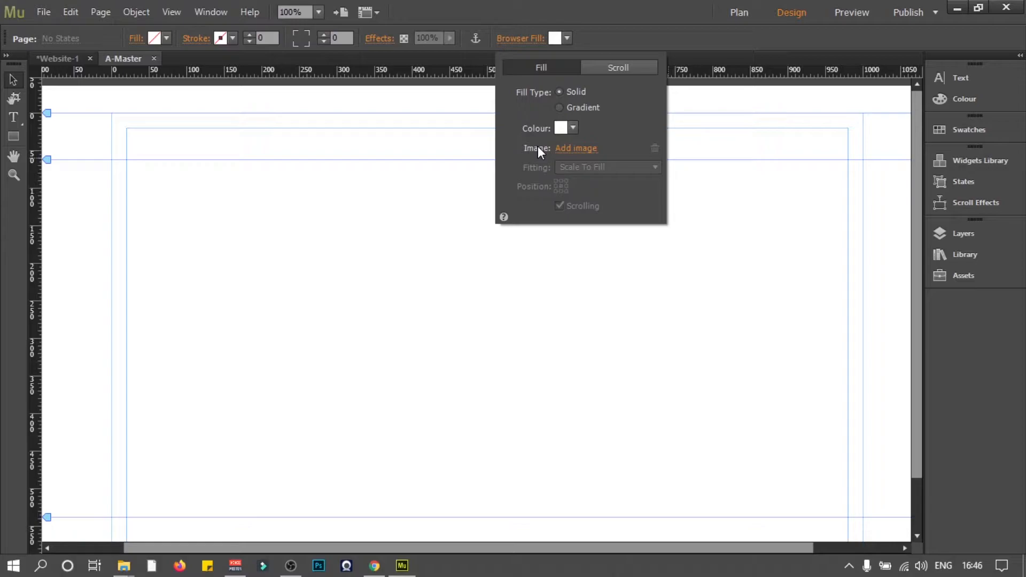
# - Add mountain-bg.jpg from the muse website folder as the browser fill's background image
pyautogui.click(571, 148)
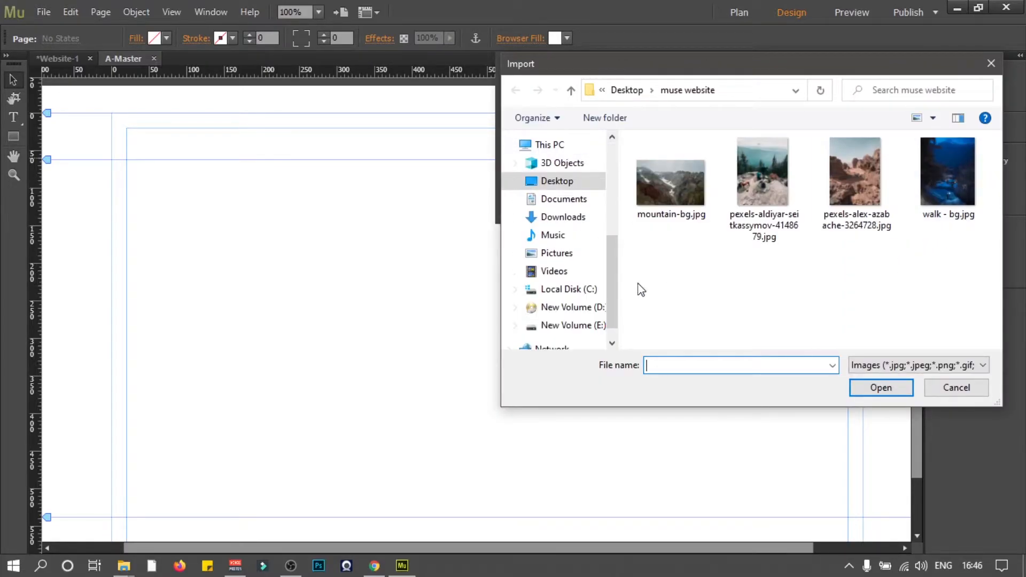
pyautogui.click(665, 214)
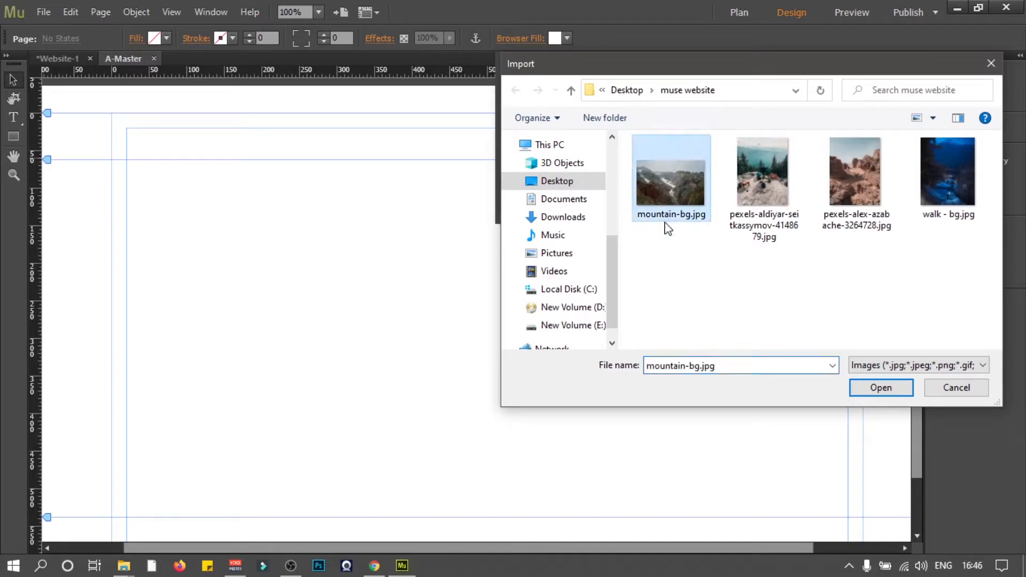
pyautogui.click(880, 387)
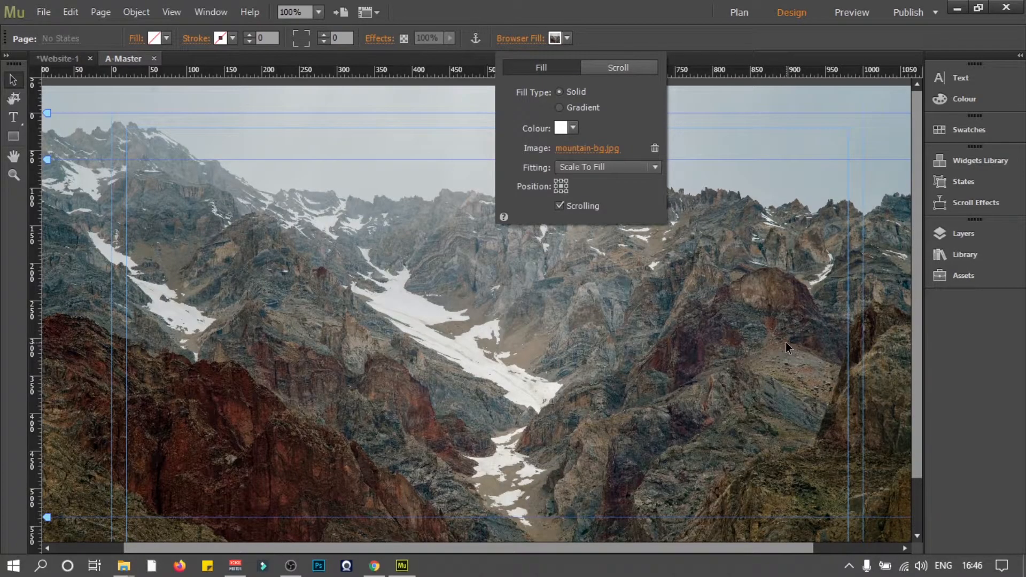
# - Examine how the background image covers the A-Master page and reselect the Scale To Fill fitting
pyautogui.scroll(-2, 271, 294)
pyautogui.scroll(2, 283, 294)
pyautogui.moveTo(444, 549); pyautogui.dragTo(366, 542)
pyautogui.moveTo(248, 424); pyautogui.dragTo(416, 361)
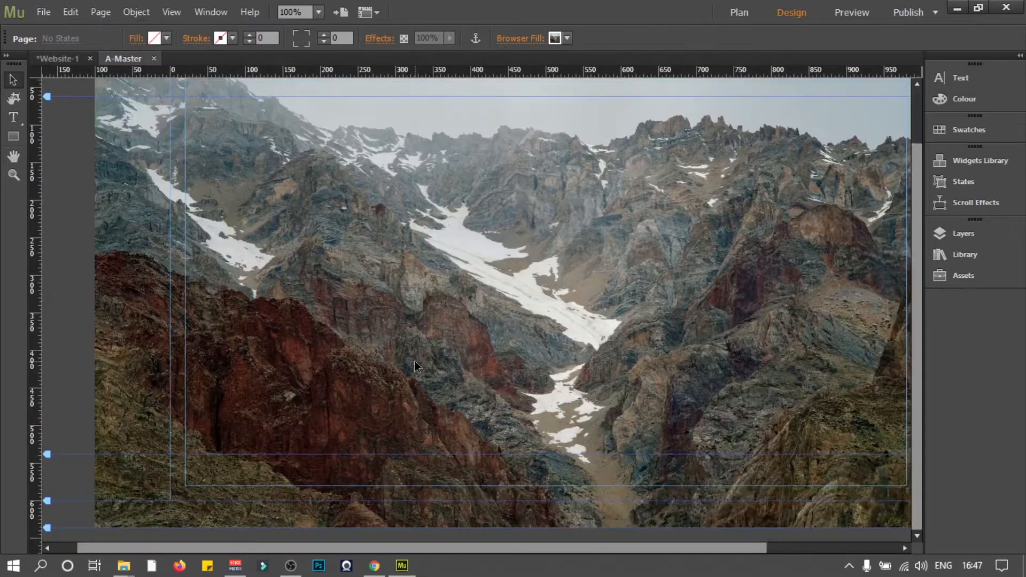
pyautogui.scroll(2, 416, 366)
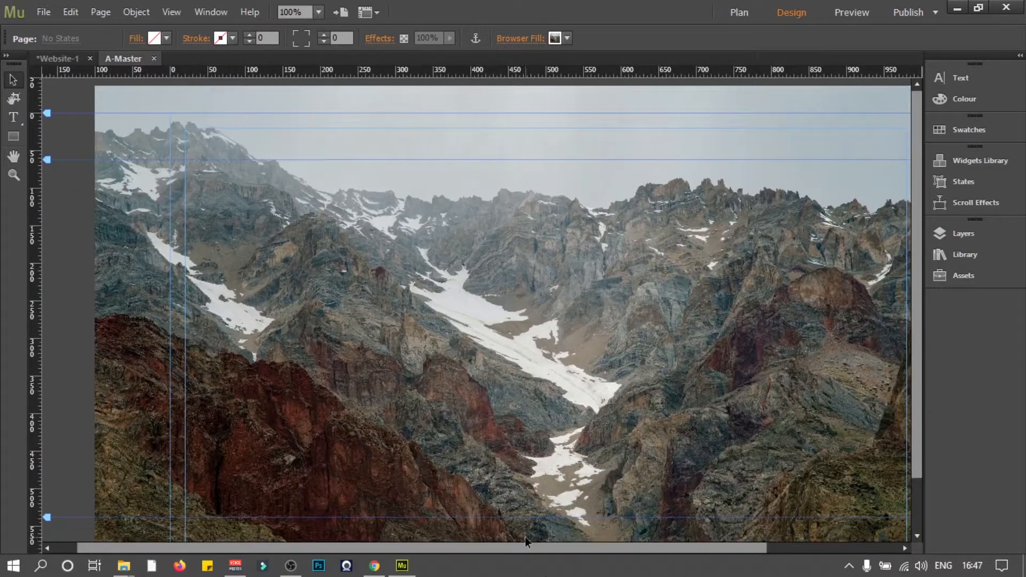
pyautogui.moveTo(525, 540); pyautogui.dragTo(572, 540)
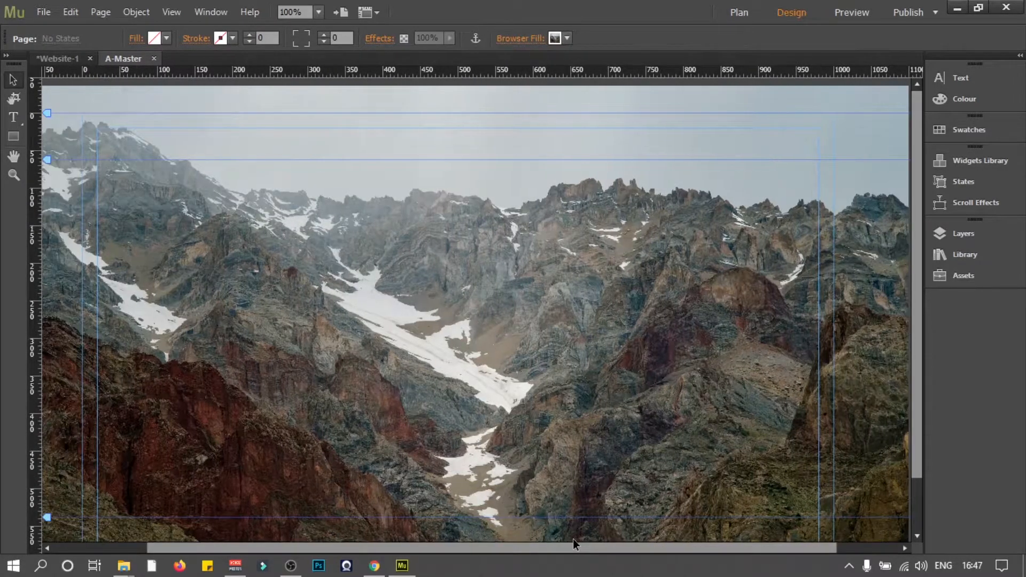
pyautogui.scroll(-2, 504, 170)
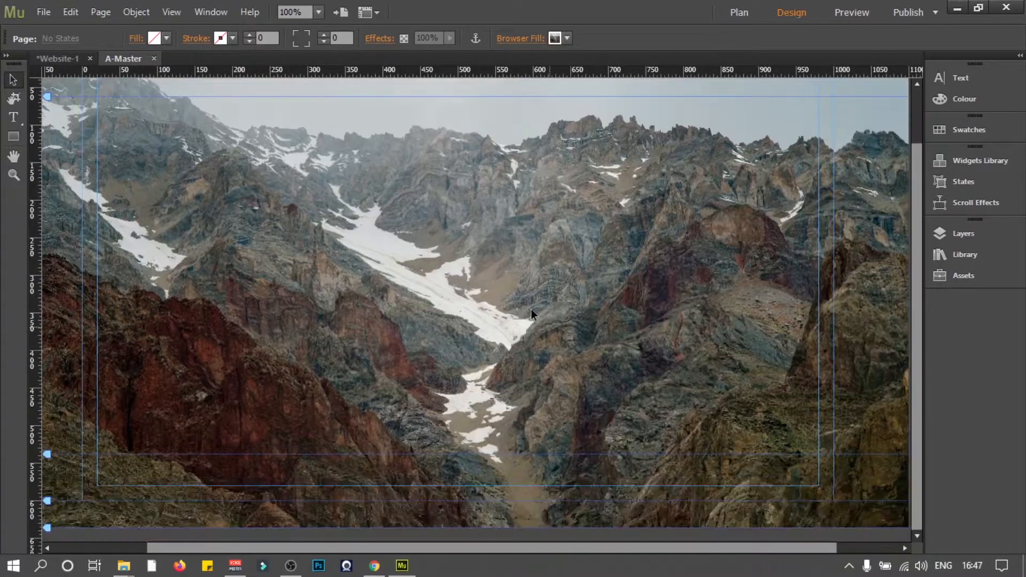
pyautogui.click(521, 38)
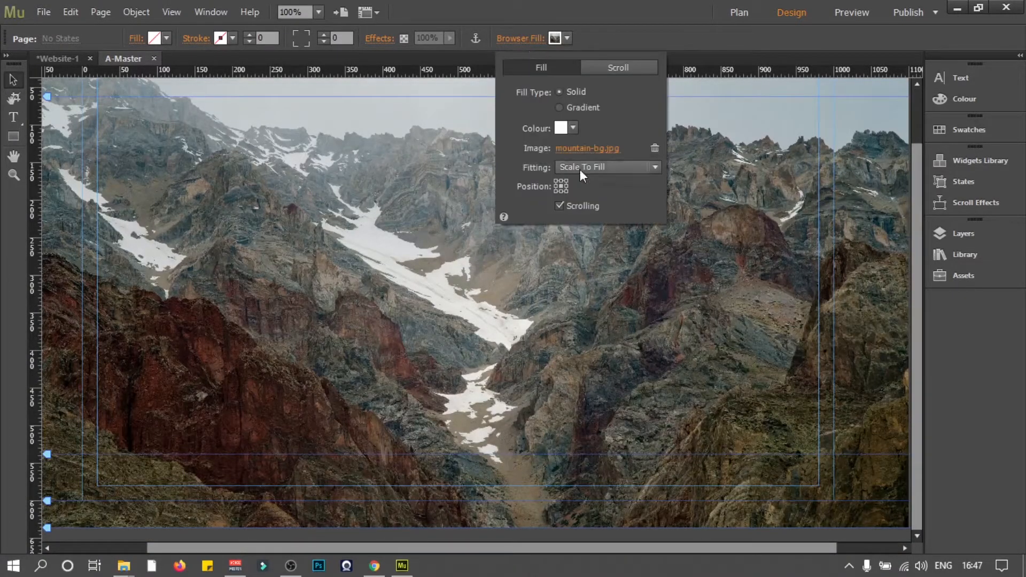
pyautogui.click(655, 167)
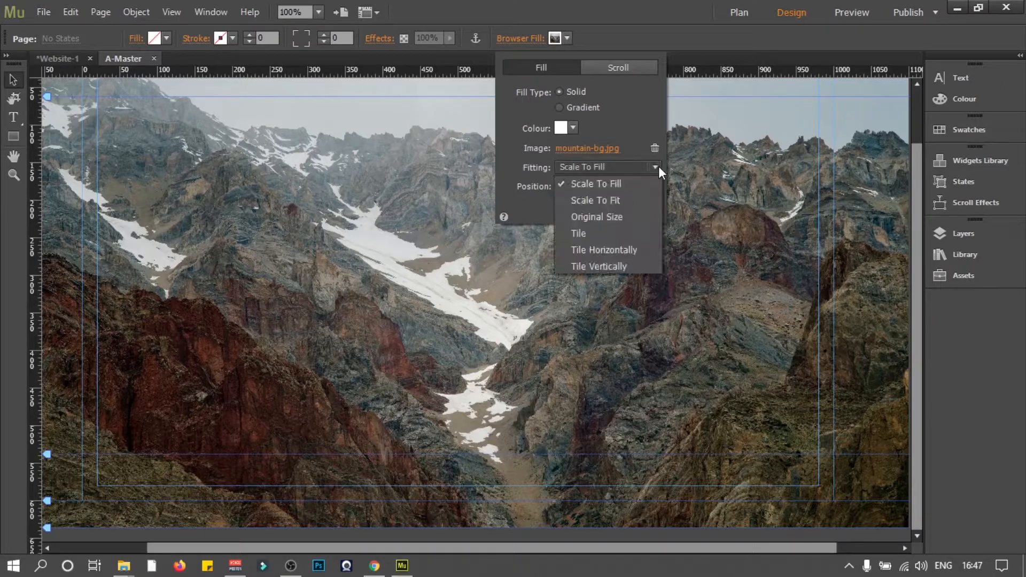
pyautogui.click(591, 185)
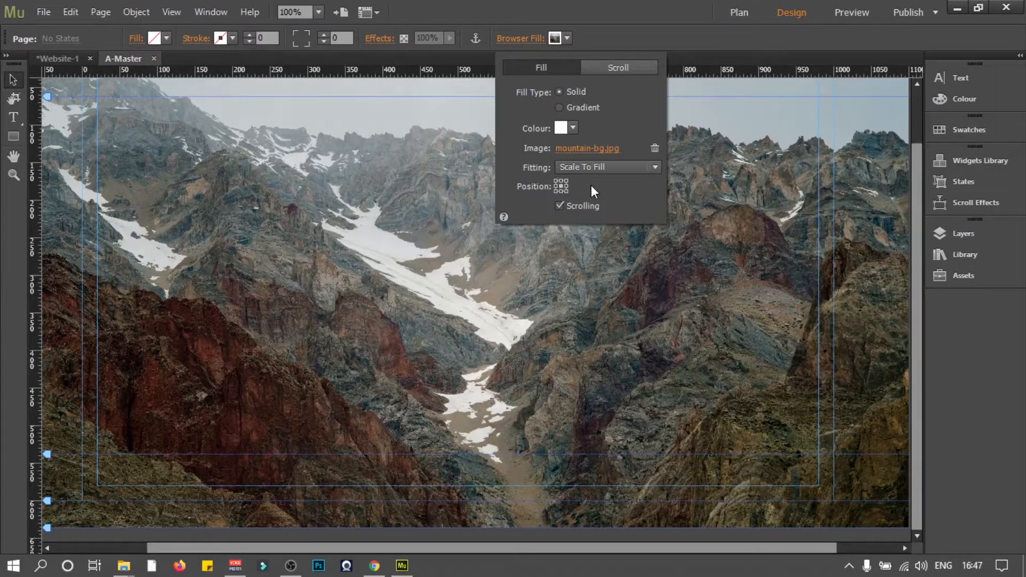
# - Try the Scale To Fit fitting for the background image and inspect the page's outer edges
pyautogui.click(652, 167)
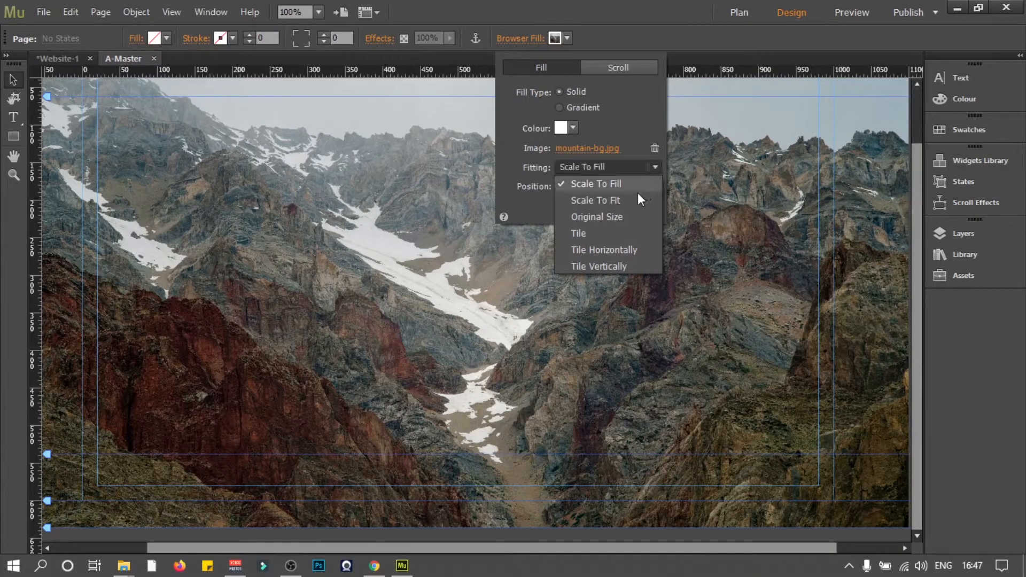
pyautogui.click(617, 200)
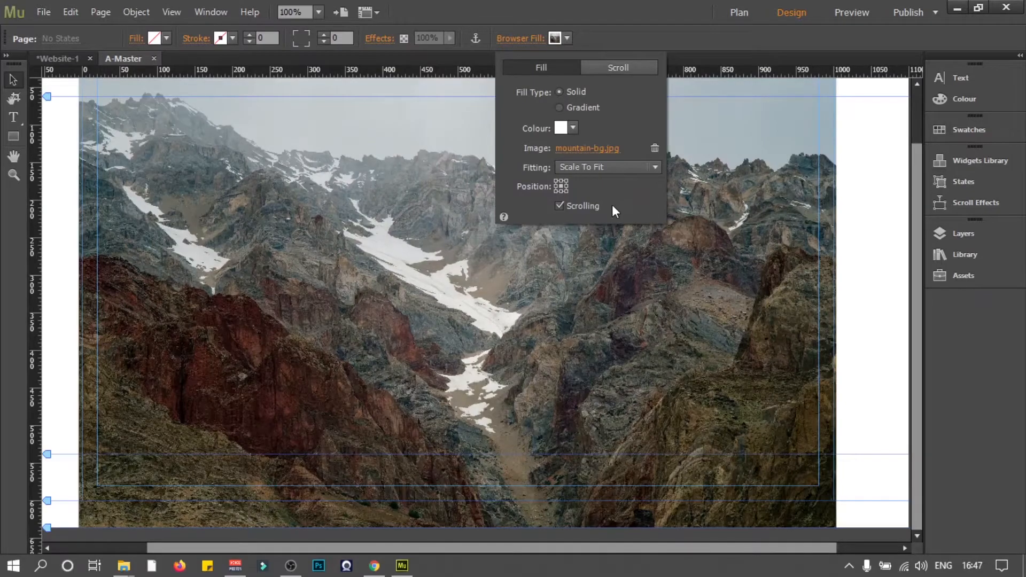
pyautogui.scroll(3, 310, 302)
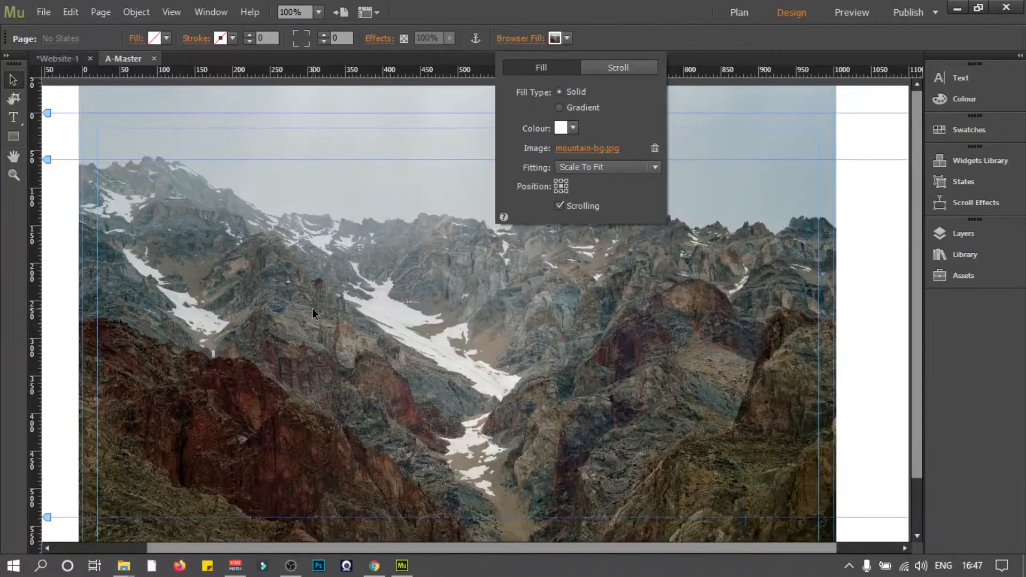
pyautogui.scroll(-3, 280, 325)
pyautogui.click(384, 549)
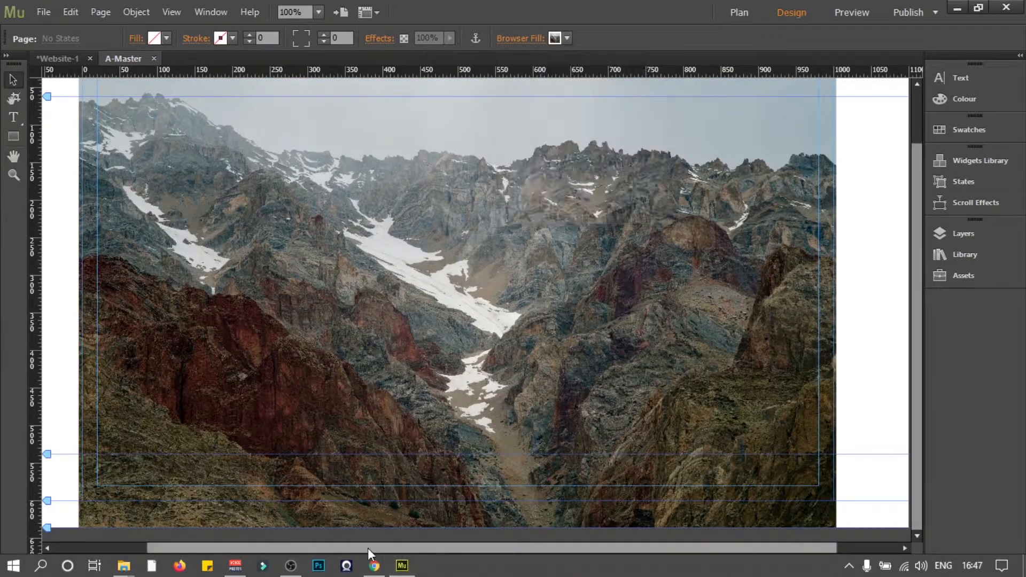
pyautogui.moveTo(308, 547); pyautogui.dragTo(194, 553)
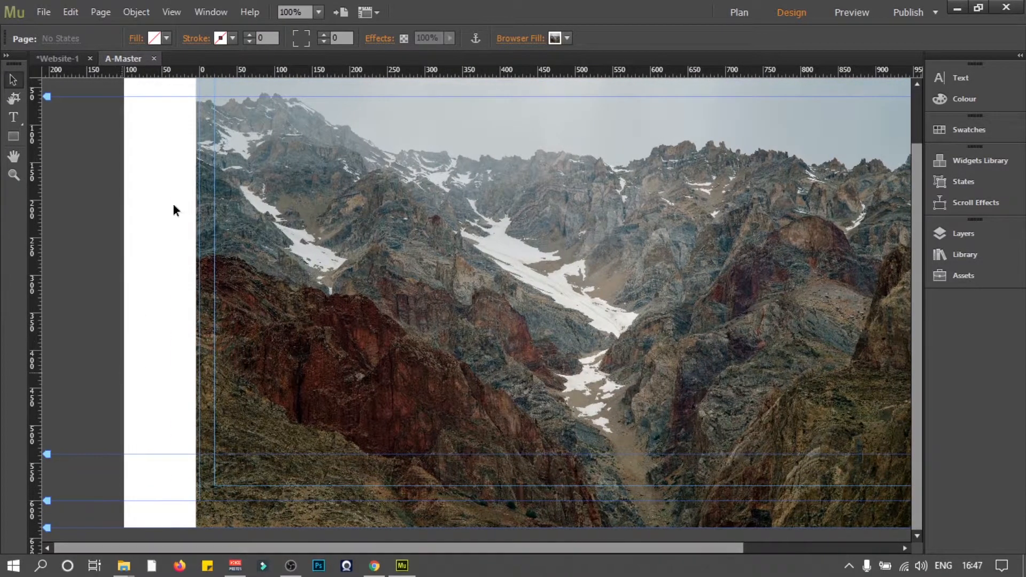
pyautogui.moveTo(305, 548); pyautogui.dragTo(561, 548)
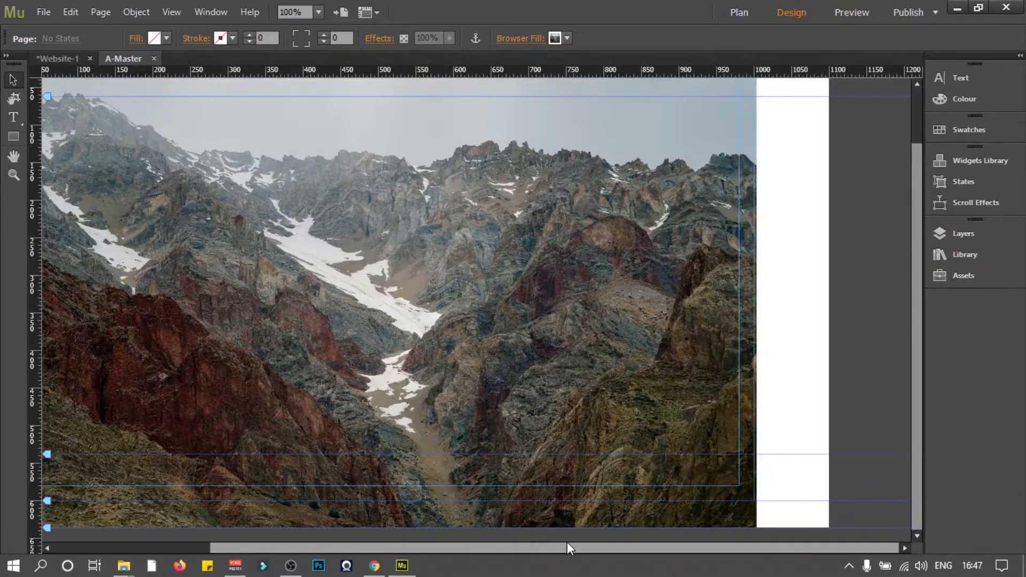
pyautogui.moveTo(697, 550); pyautogui.dragTo(598, 548)
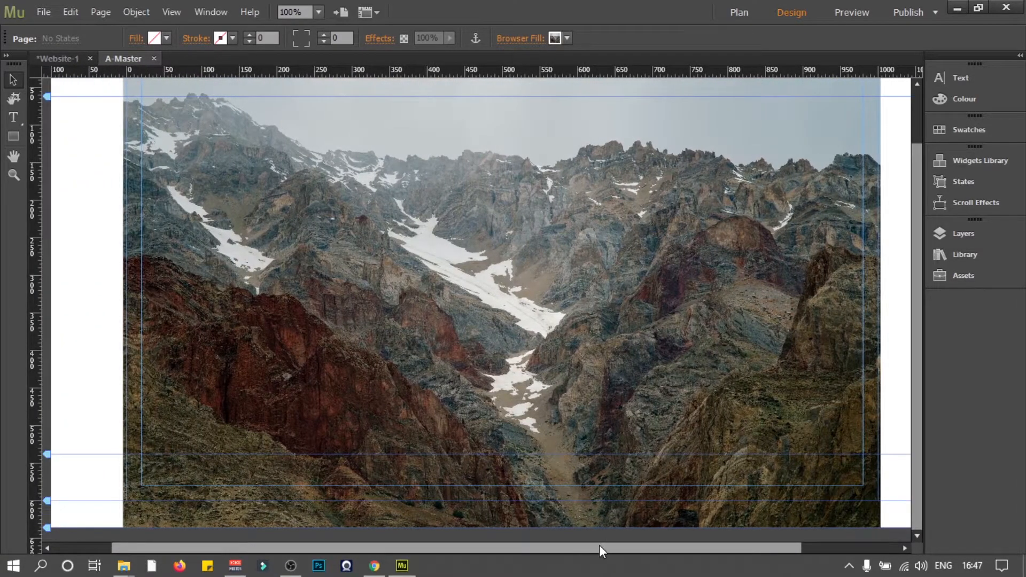
# - Try the Original Size fitting for the background image and inspect it over the page
pyautogui.click(522, 38)
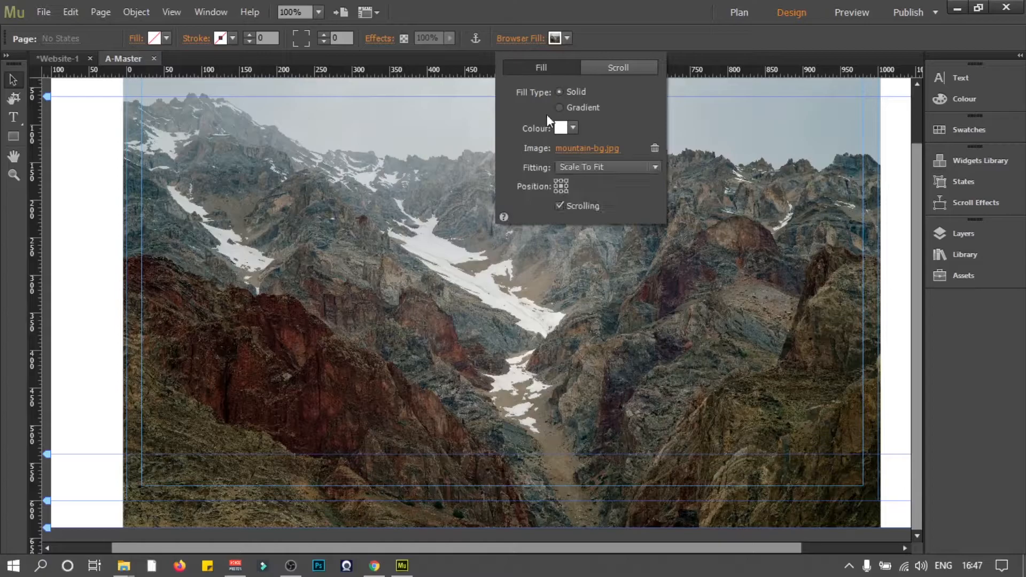
pyautogui.click(652, 166)
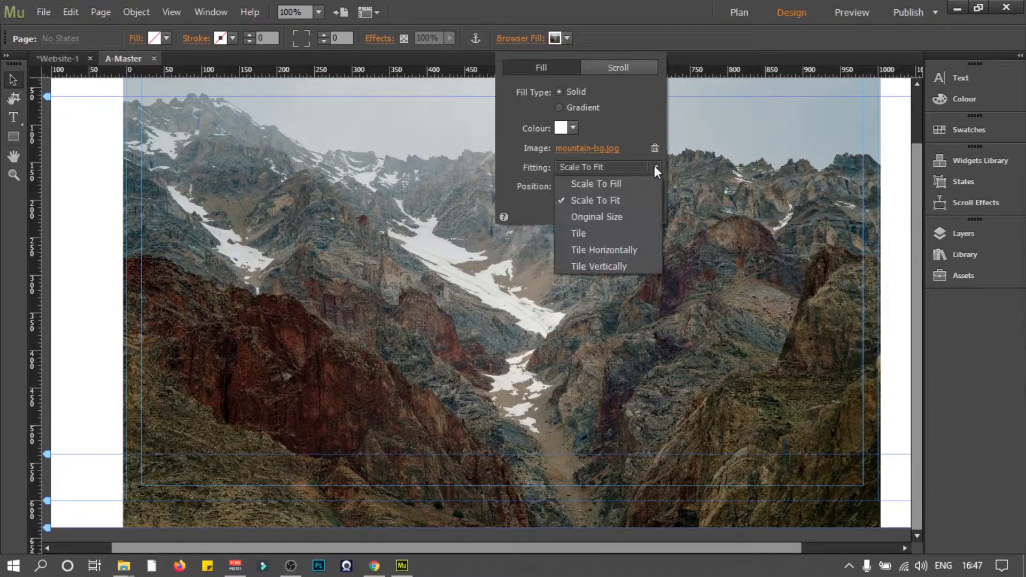
pyautogui.click(610, 217)
pyautogui.moveTo(521, 549); pyautogui.dragTo(586, 550)
pyautogui.scroll(2, 717, 244)
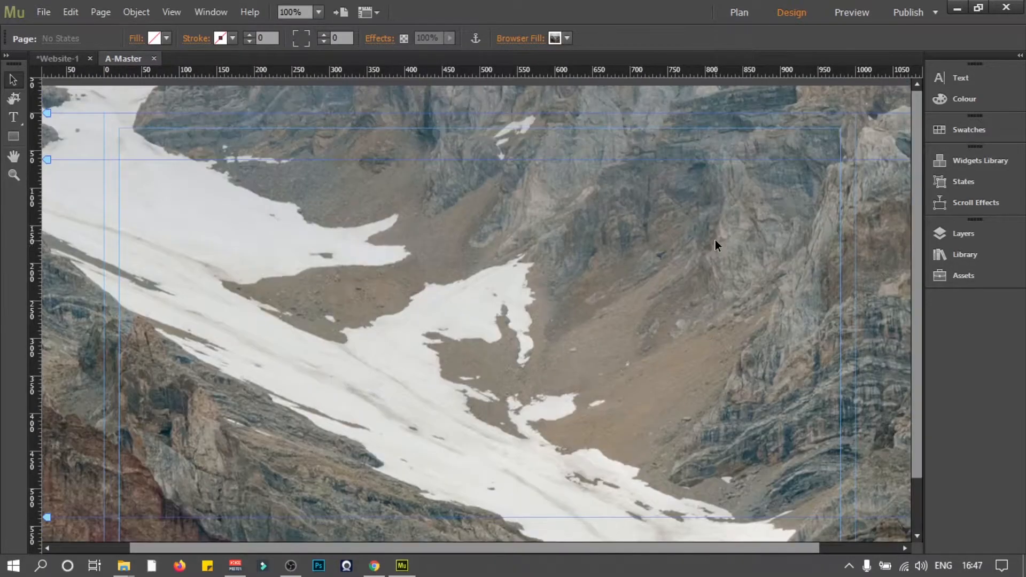
pyautogui.scroll(-2, 715, 245)
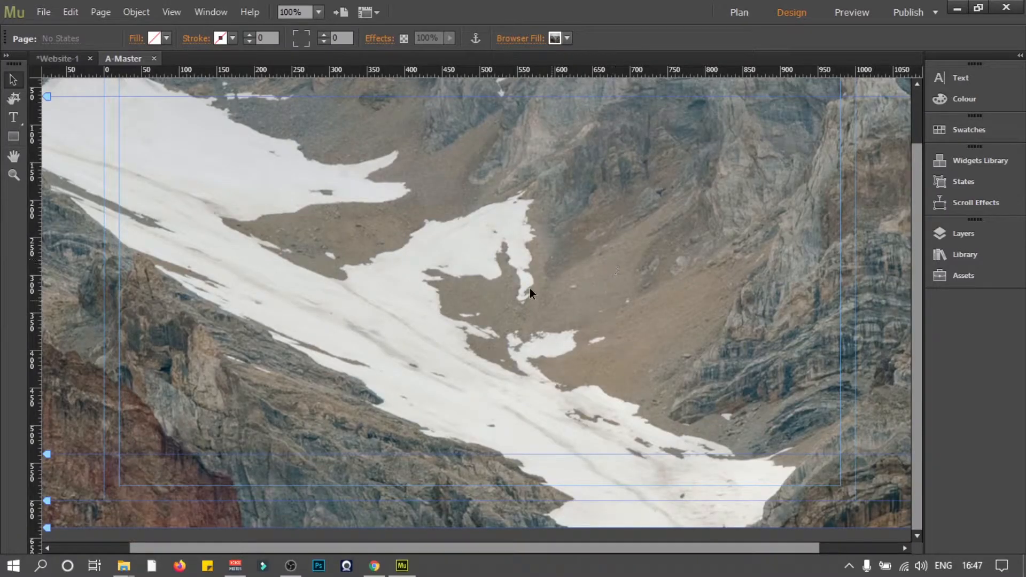
# - Set the background image's fitting to Scale To Fill and check its coverage of the page
pyautogui.click(521, 38)
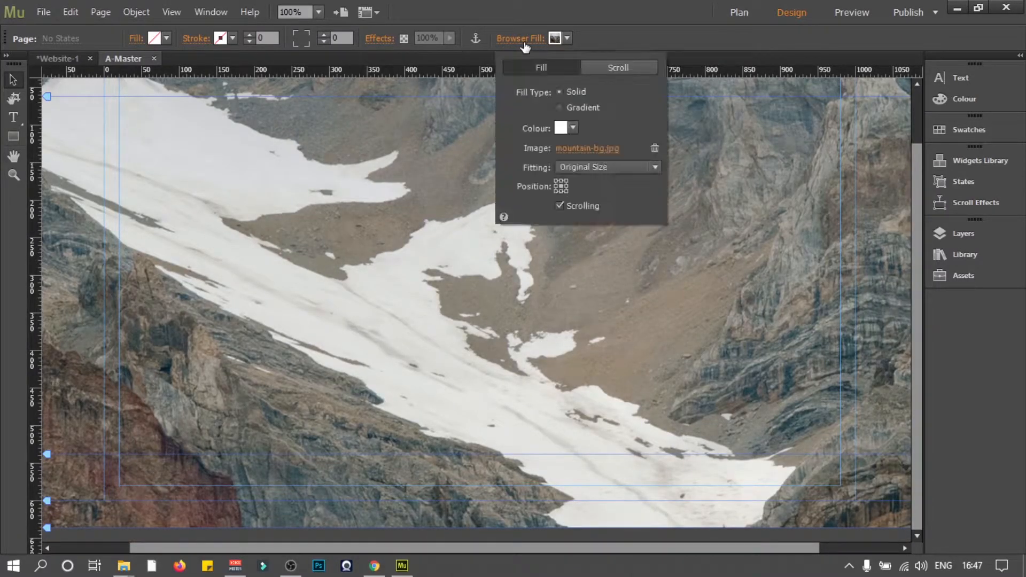
pyautogui.click(654, 168)
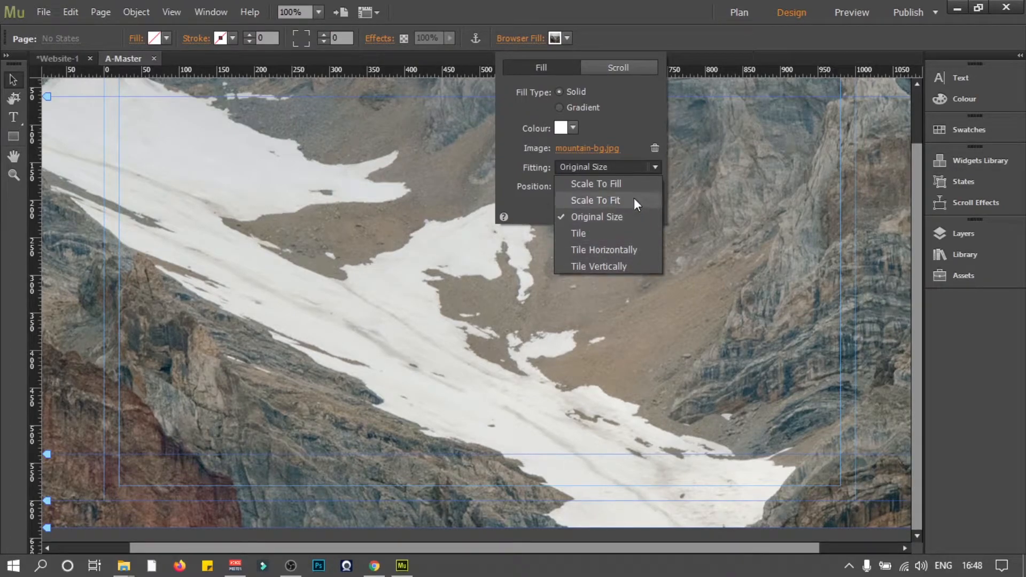
pyautogui.click(608, 185)
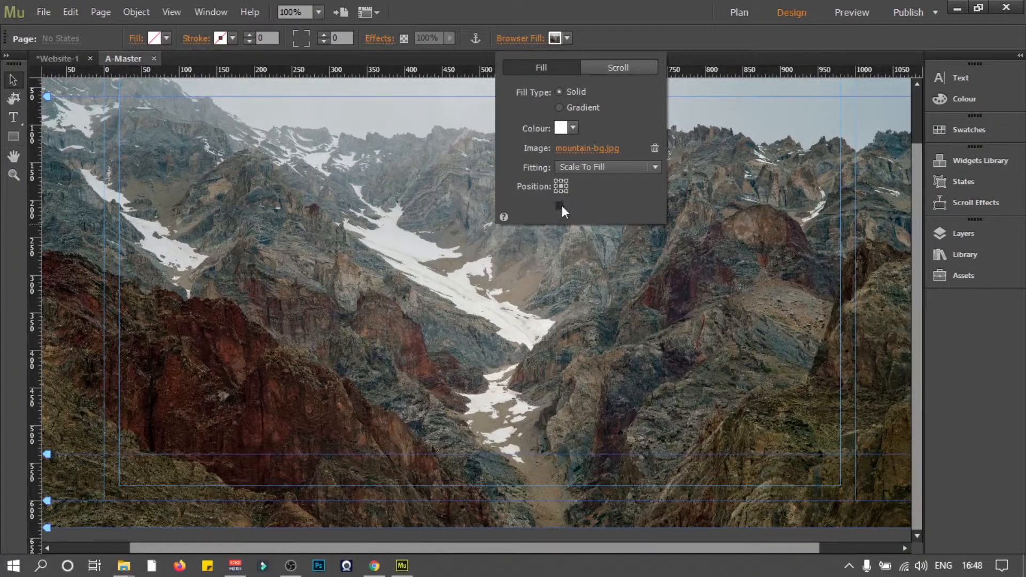
pyautogui.click(551, 42)
pyautogui.scroll(3, 579, 268)
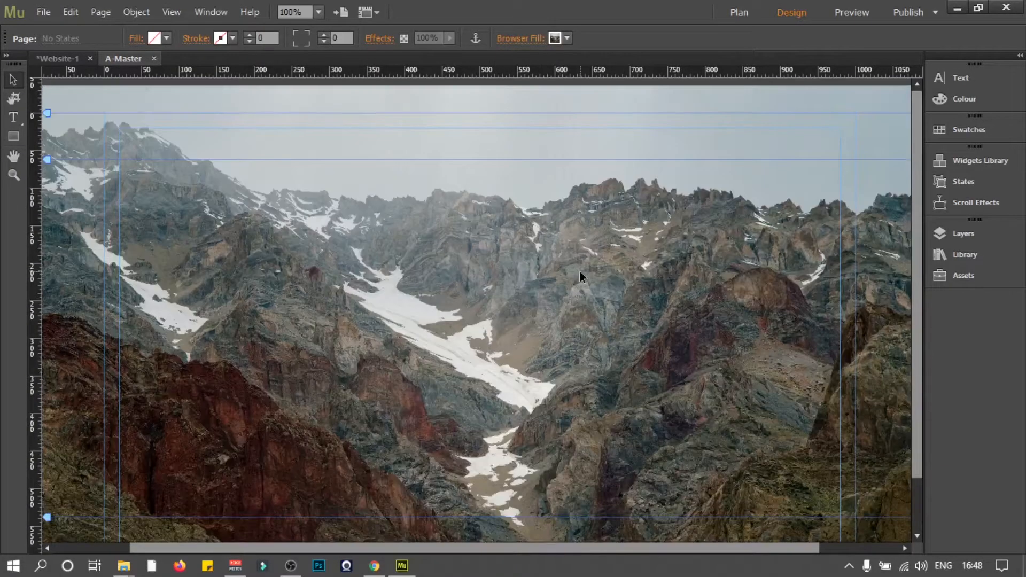
pyautogui.scroll(-3, 579, 268)
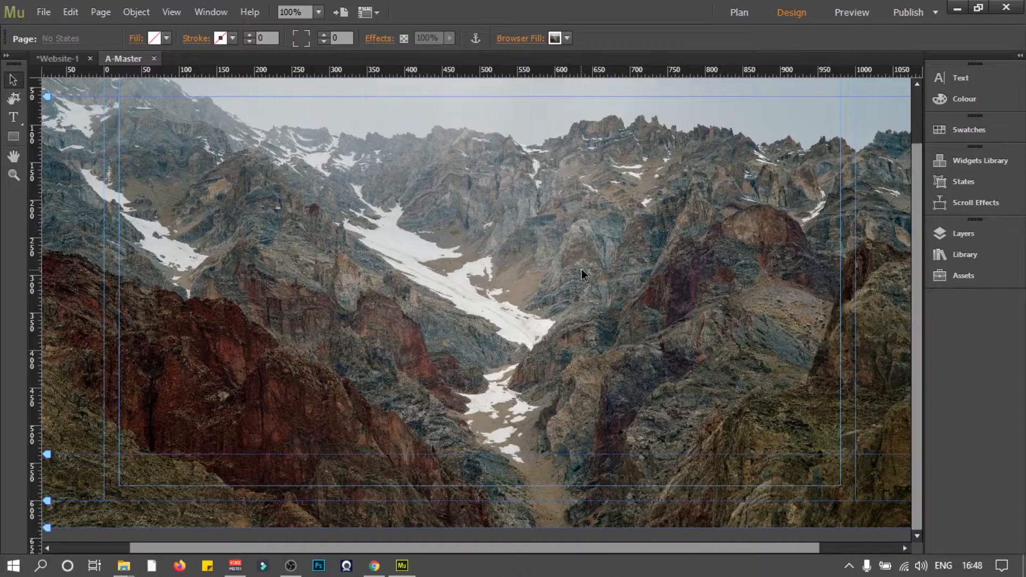
# - Draw a trial rectangle over the upper part of the page at about X 100, Y 68, narrow it, and deselect it
pyautogui.scroll(3, 583, 272)
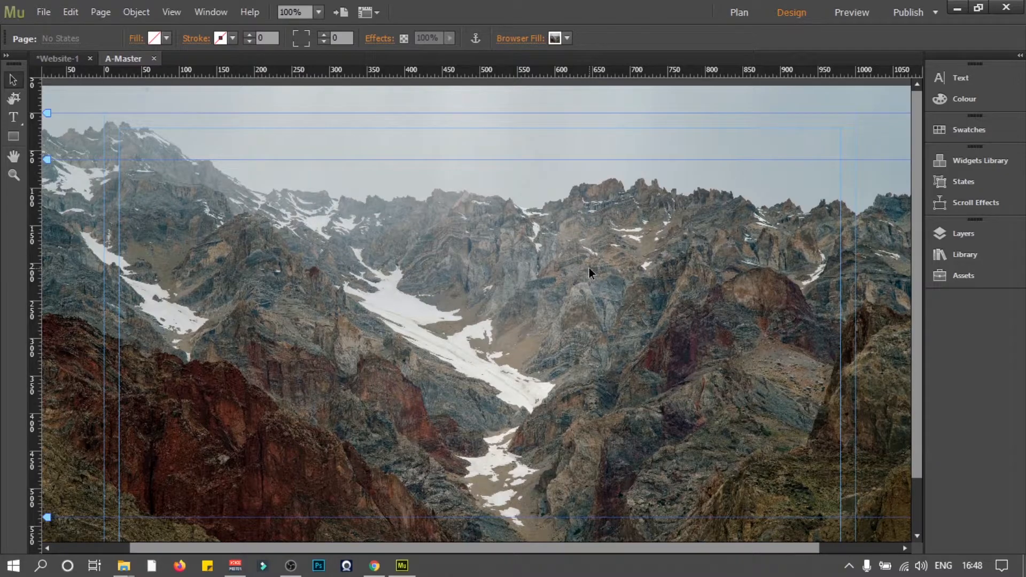
pyautogui.scroll(-2, 544, 284)
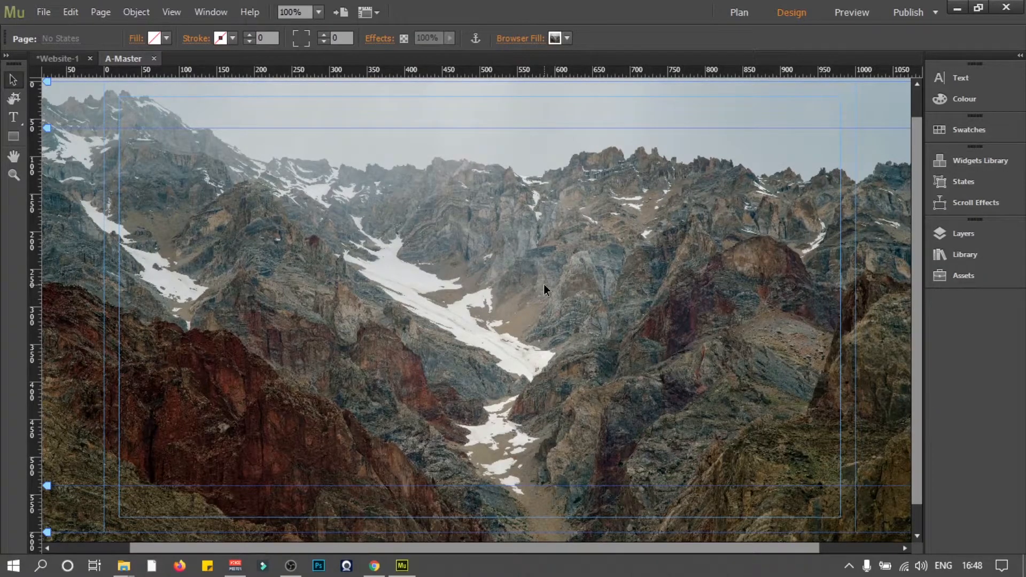
pyautogui.scroll(2, 543, 284)
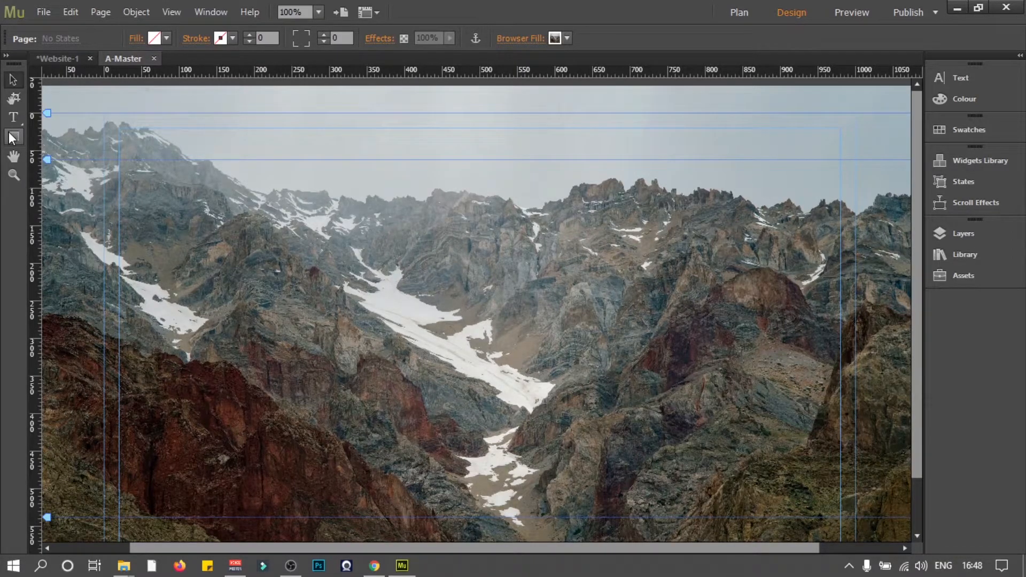
pyautogui.click(8, 134)
pyautogui.moveTo(179, 164); pyautogui.dragTo(728, 320)
pyautogui.moveTo(742, 365); pyautogui.dragTo(432, 366)
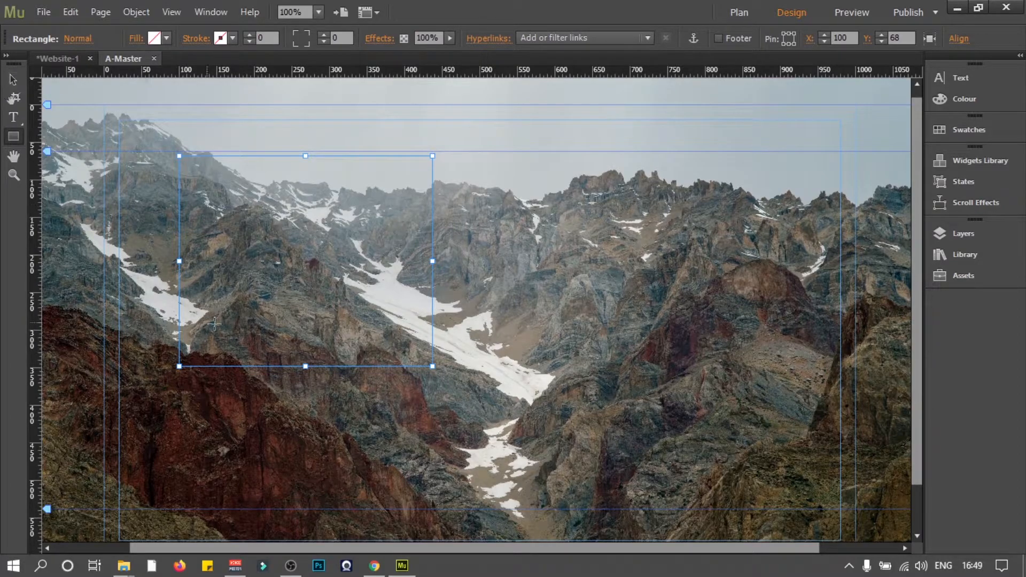
pyautogui.click(145, 170)
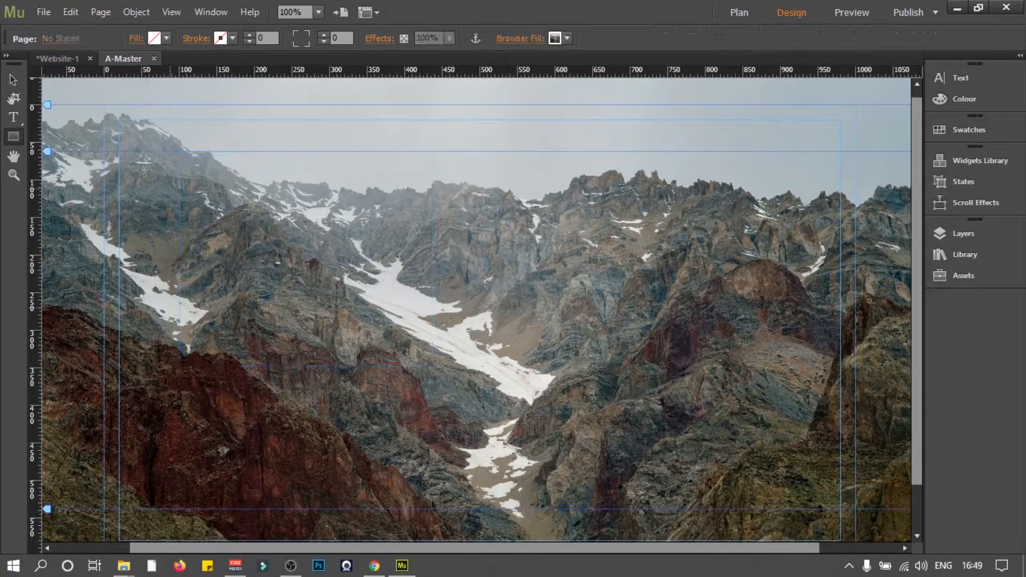
# - Draw a rectangle covering the whole page from X 0, Y 0 to the page's bottom edge, about 1000 px wide
pyautogui.click(13, 136)
pyautogui.moveTo(104, 105)
pyautogui.mouseDown()
pyautogui.moveTo(408, 247)
pyautogui.moveTo(859, 403)
pyautogui.moveTo(855, 427)
pyautogui.moveTo(815, 427)
pyautogui.moveTo(839, 428)
pyautogui.moveTo(840, 509)
pyautogui.moveTo(826, 355)
pyautogui.moveTo(840, 356)
pyautogui.moveTo(839, 402)
pyautogui.mouseUp()
pyautogui.scroll(4, 530, 267)
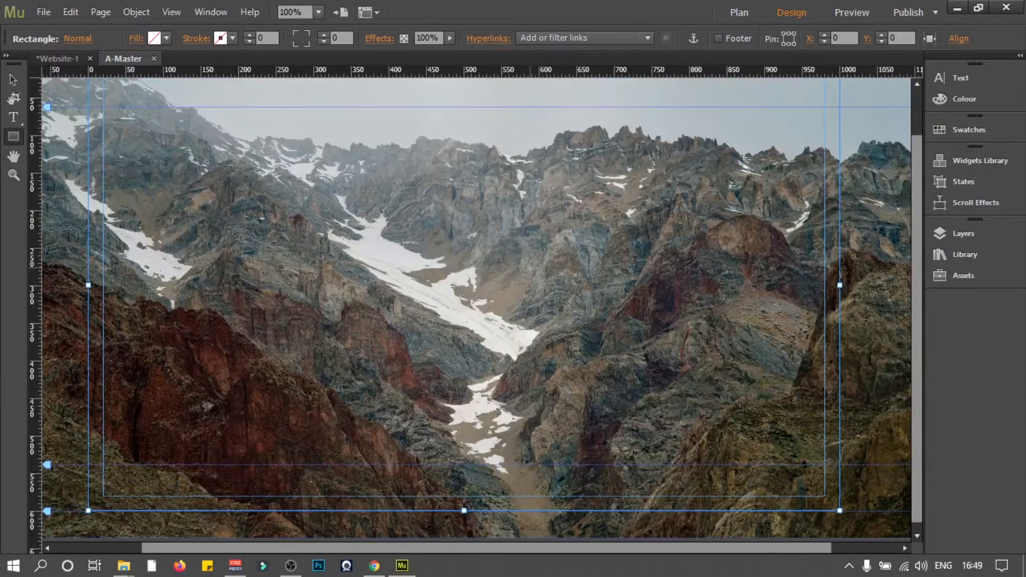
pyautogui.scroll(2, 530, 267)
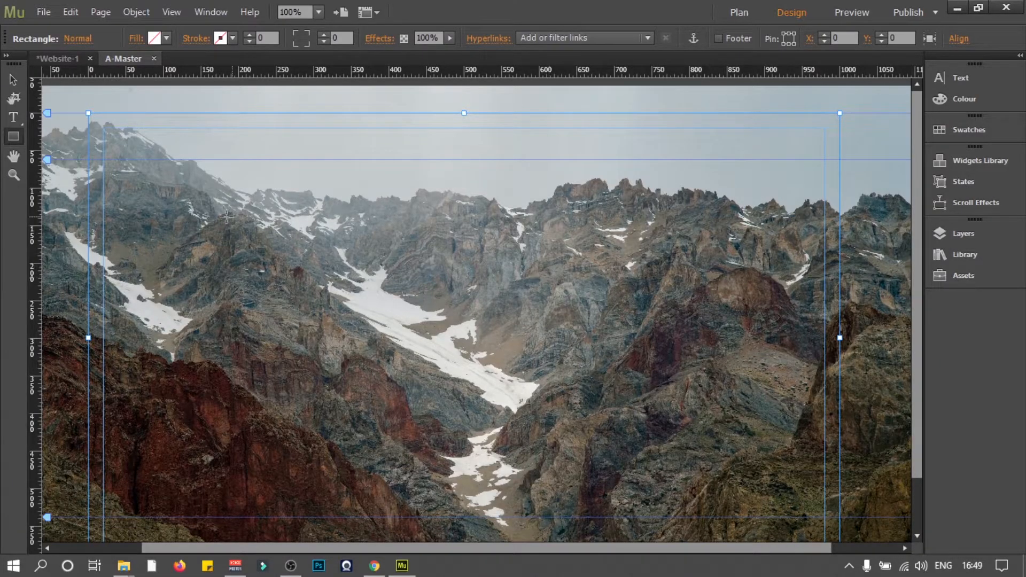
# - Fill the page-sized rectangle with the Black swatch
pyautogui.click(167, 38)
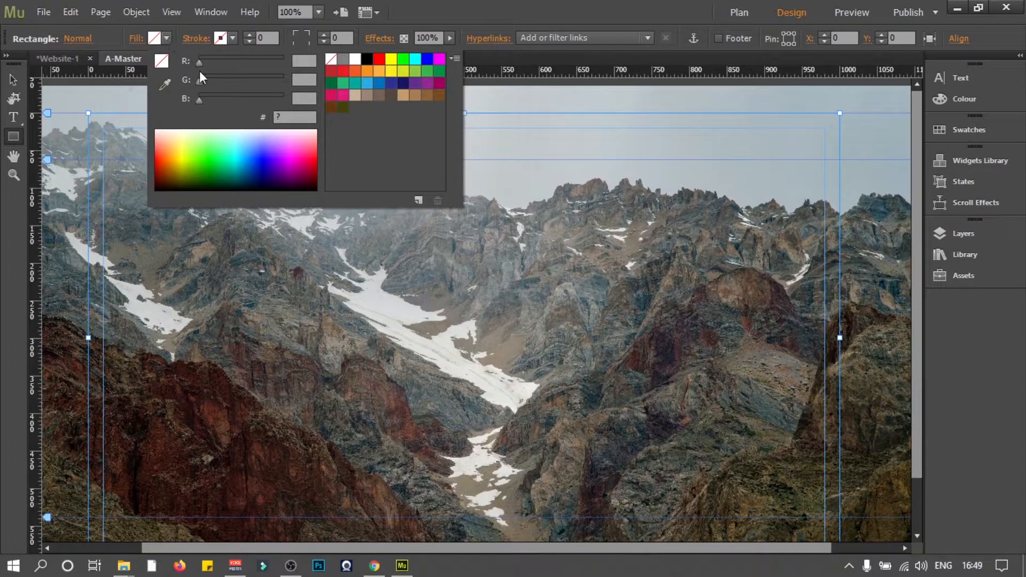
pyautogui.click(367, 59)
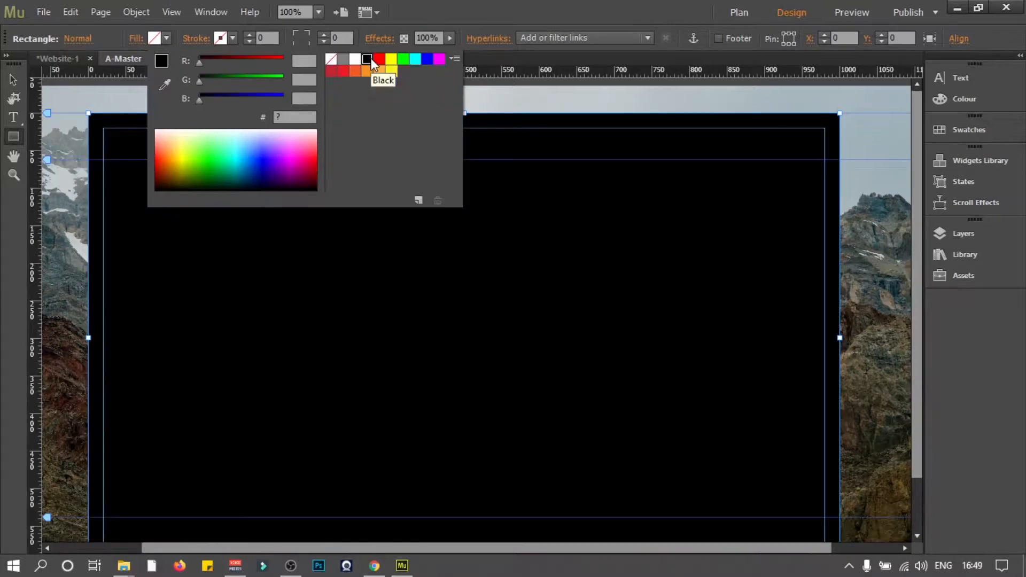
pyautogui.click(165, 38)
# - Examine how the black rectangle covers the page from top to bottom against the surrounding background image
pyautogui.scroll(-3, 548, 336)
pyautogui.scroll(3, 552, 347)
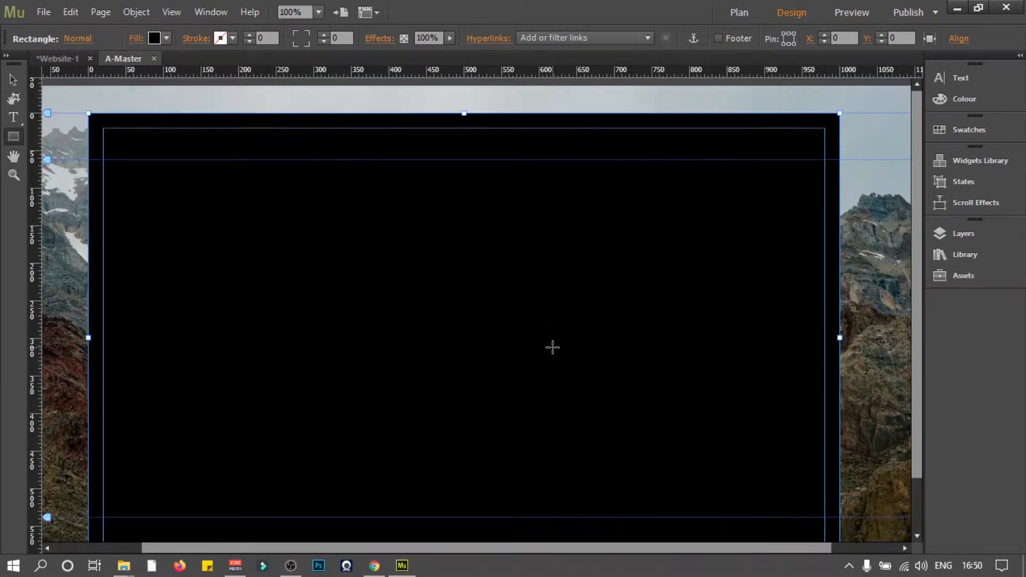
pyautogui.scroll(-3, 552, 347)
pyautogui.scroll(3, 551, 347)
pyautogui.scroll(-2, 882, 458)
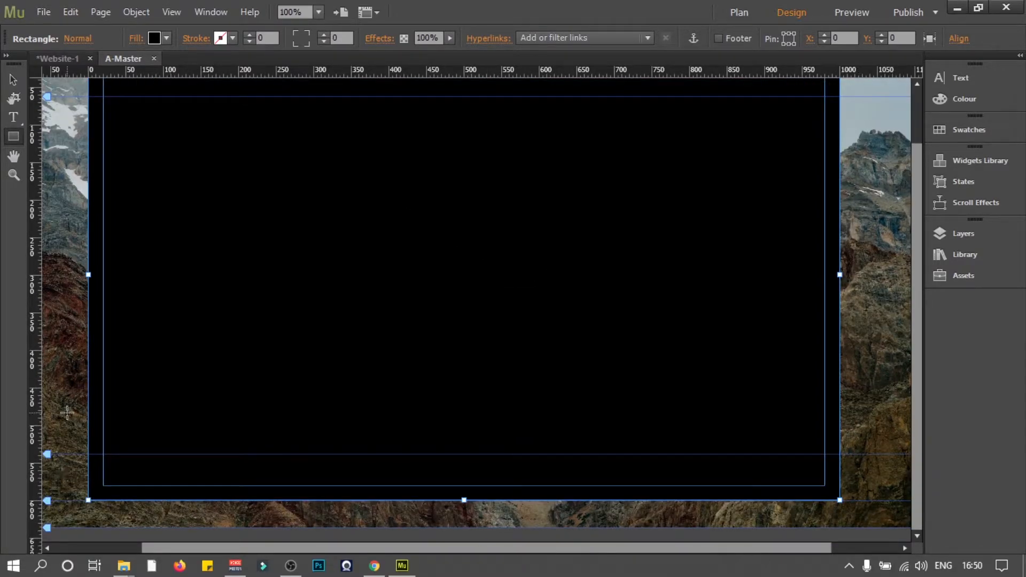
pyautogui.scroll(2, 860, 290)
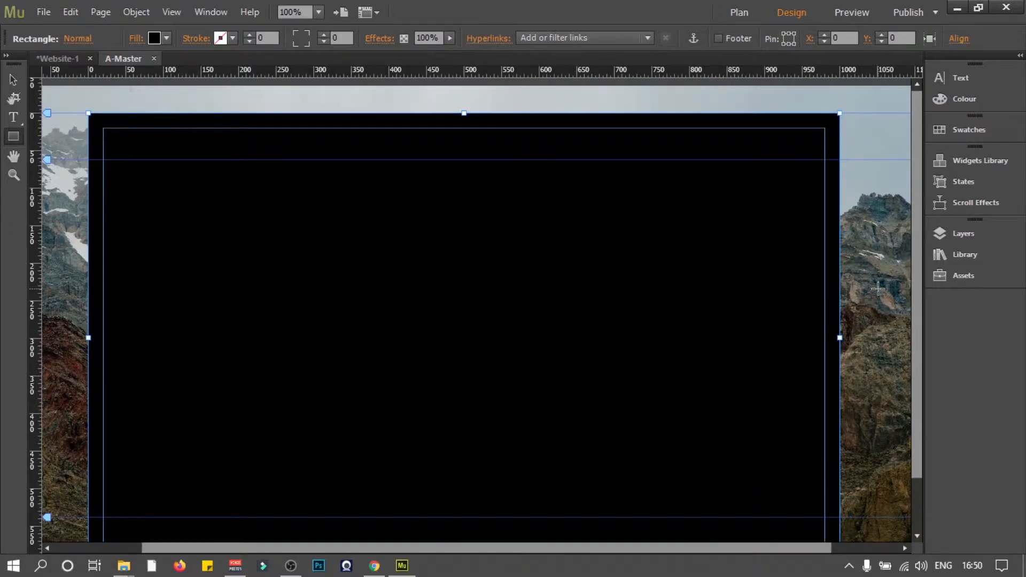
pyautogui.scroll(-1, 869, 273)
pyautogui.scroll(1, 872, 275)
pyautogui.scroll(-1, 872, 275)
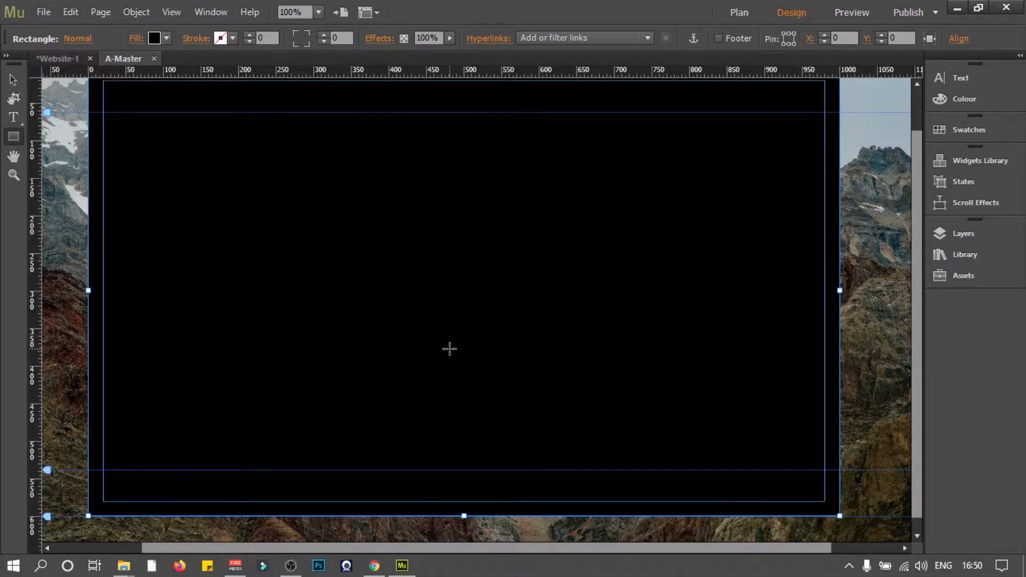
pyautogui.scroll(1, 449, 348)
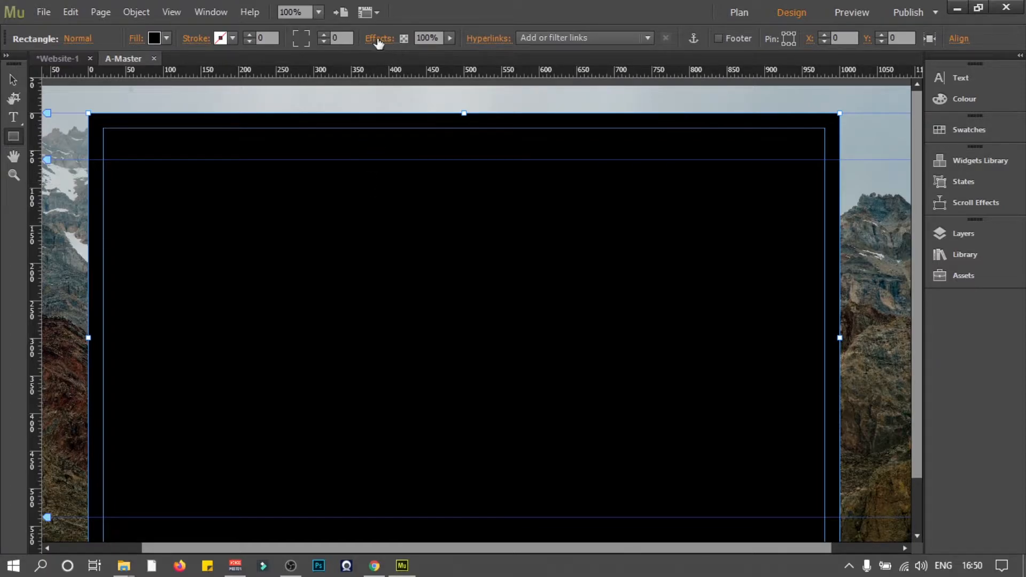
# - Lower the black rectangle's opacity to 77% and switch to the Selection tool
pyautogui.click(449, 38)
pyautogui.moveTo(451, 50)
pyautogui.mouseDown()
pyautogui.moveTo(387, 50)
pyautogui.moveTo(458, 50)
pyautogui.mouseUp()
pyautogui.moveTo(447, 52); pyautogui.dragTo(444, 53)
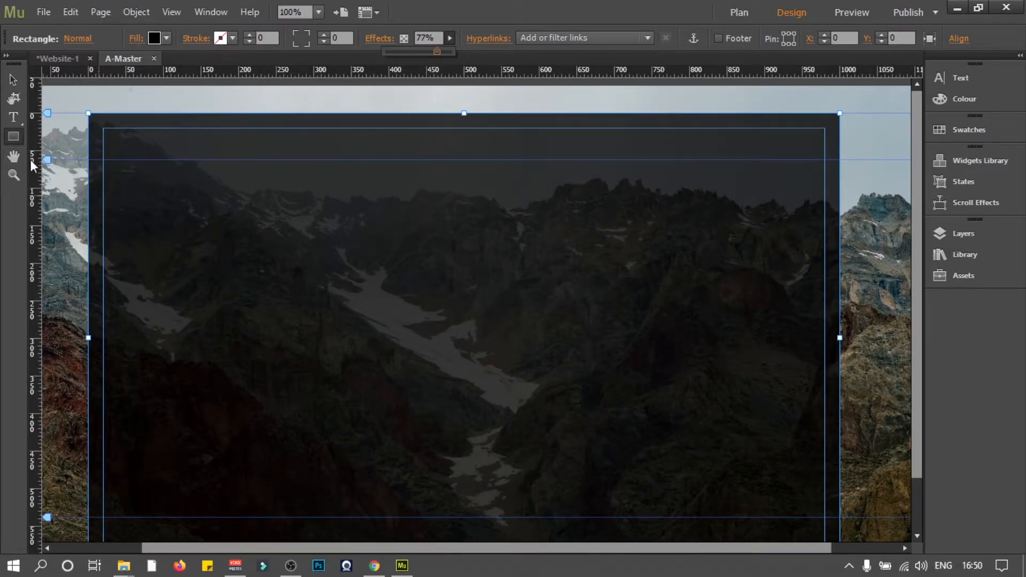
pyautogui.click(13, 81)
# - Inspect the semi-transparent rectangle over the background image, preview the page, and return to the A-Master design
pyautogui.scroll(-3, 569, 393)
pyautogui.scroll(3, 569, 390)
pyautogui.scroll(-3, 569, 383)
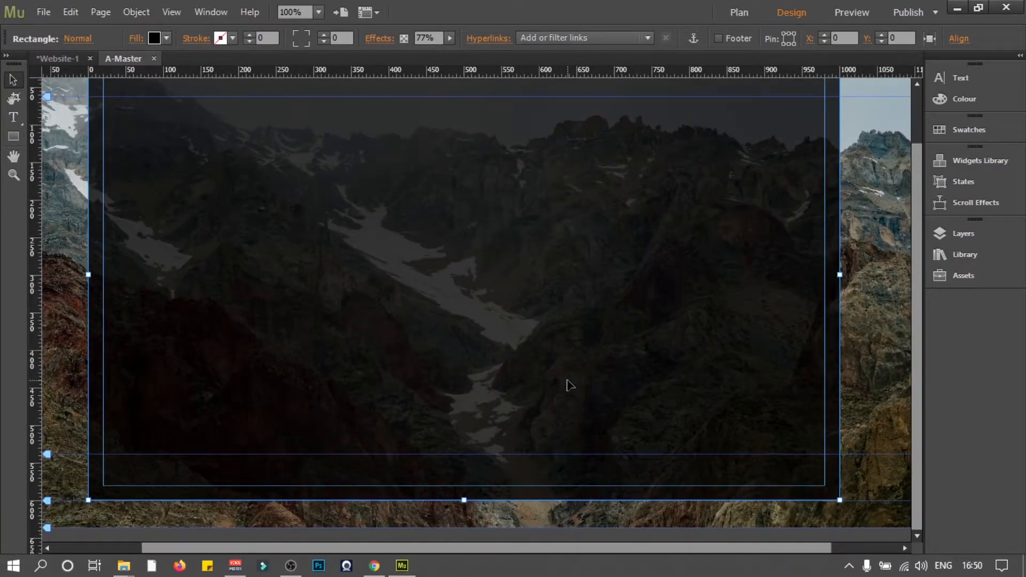
pyautogui.scroll(3, 571, 383)
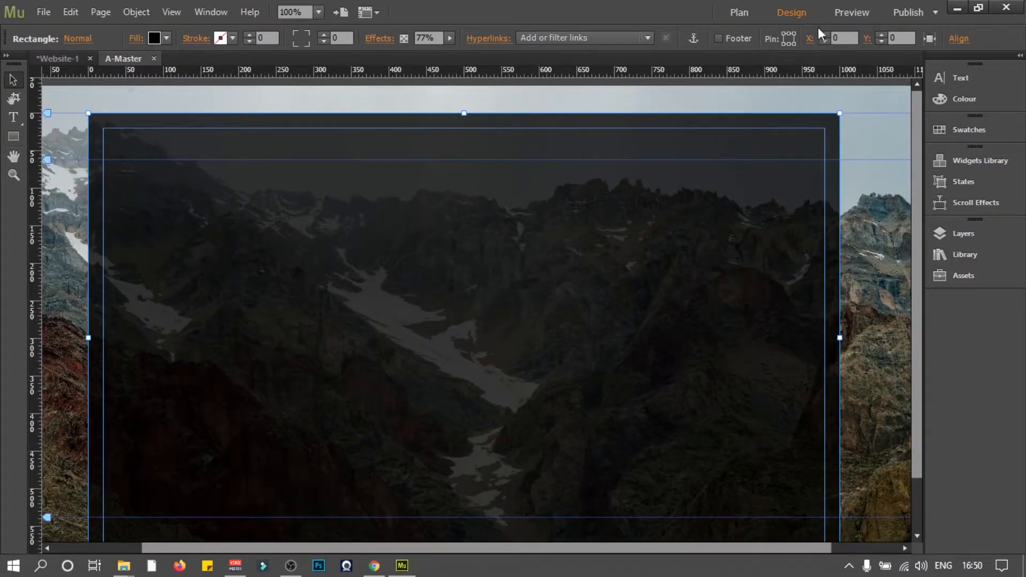
pyautogui.click(847, 11)
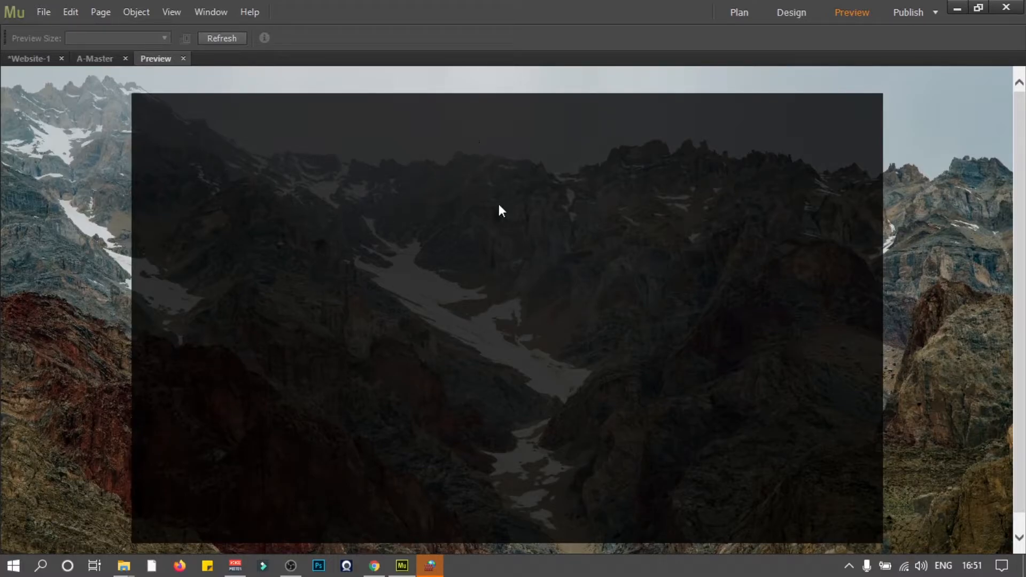
pyautogui.click(95, 59)
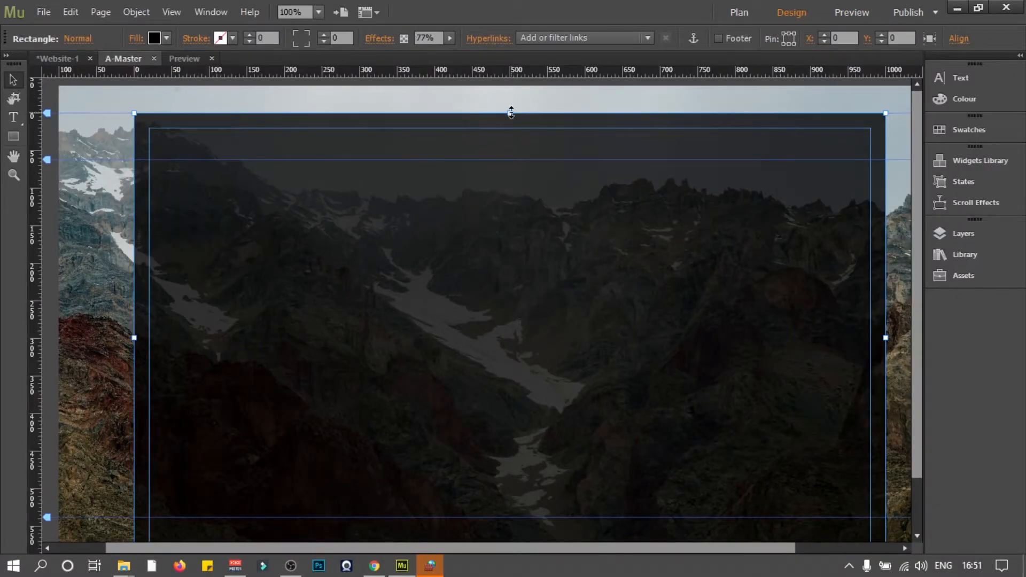
# - Extend the rectangle's top edge to Y -36 and its left edge to X -100 so it meets the browser edges
pyautogui.moveTo(511, 113); pyautogui.dragTo(510, 135)
pyautogui.scroll(-3, 451, 240)
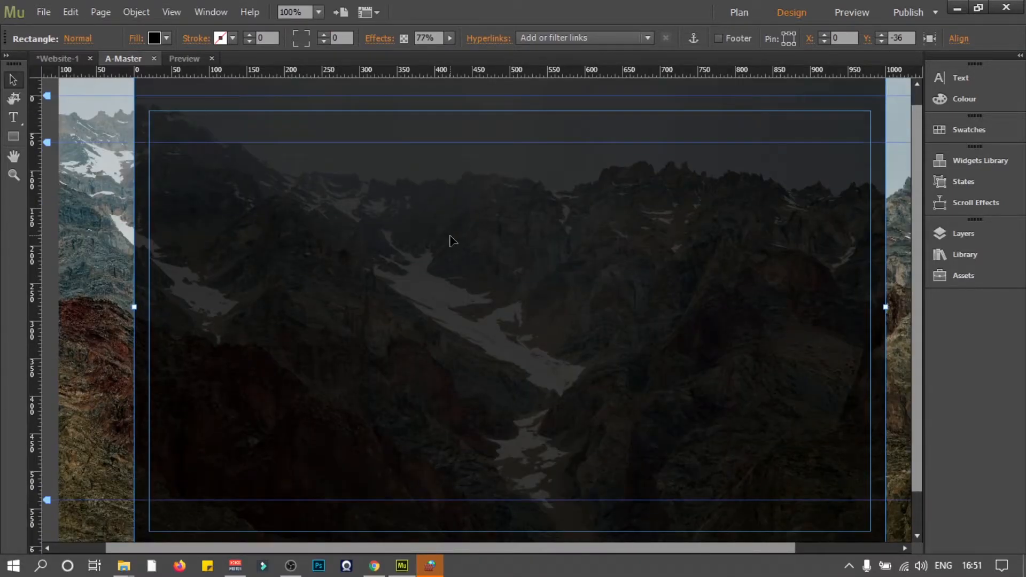
pyautogui.scroll(-1, 451, 240)
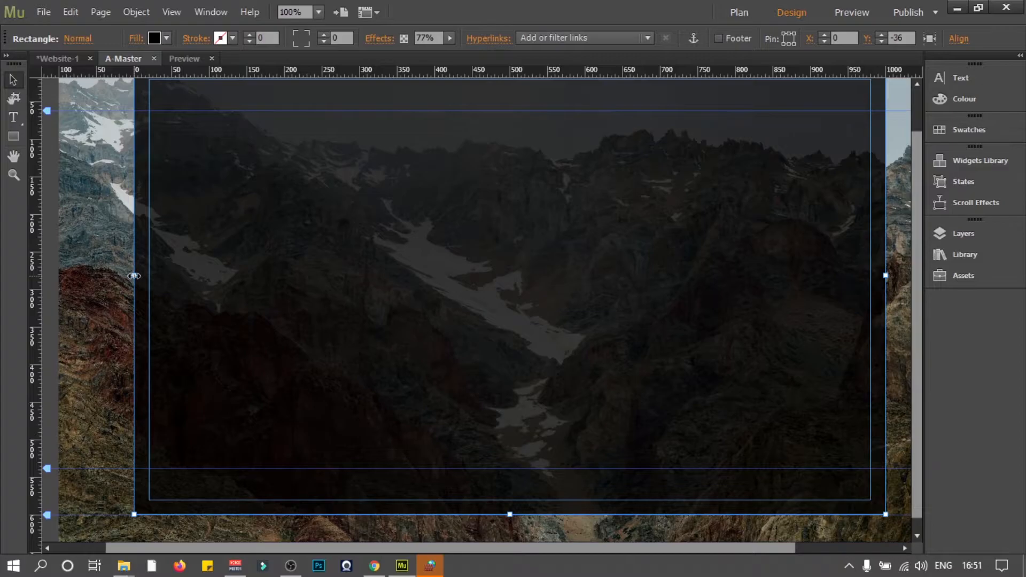
pyautogui.moveTo(135, 275); pyautogui.dragTo(98, 282)
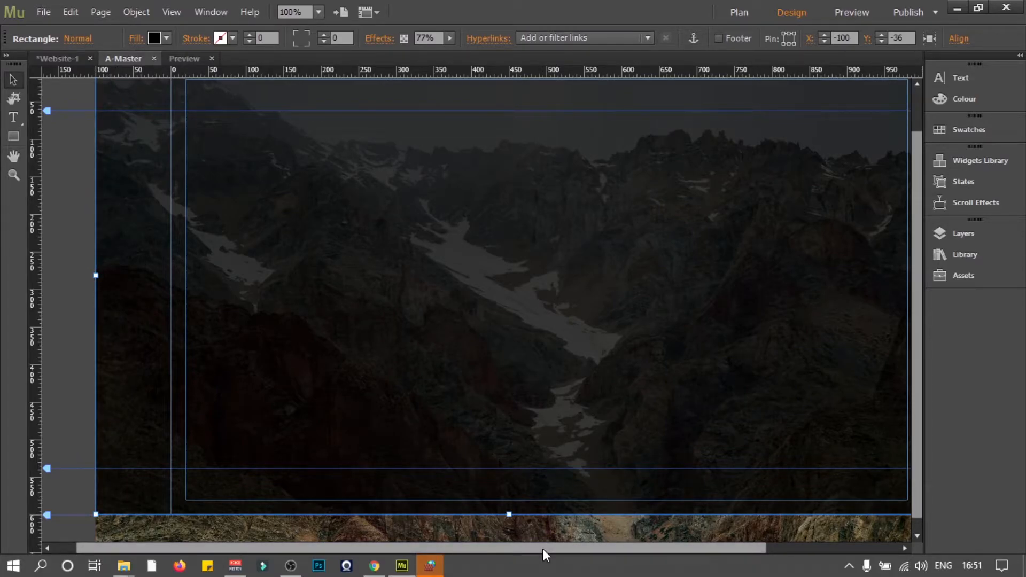
# - Extend the rectangle's right edge to the browser's right edge so it spans 100% width
pyautogui.moveTo(543, 549); pyautogui.dragTo(663, 549)
pyautogui.moveTo(771, 275); pyautogui.dragTo(842, 276)
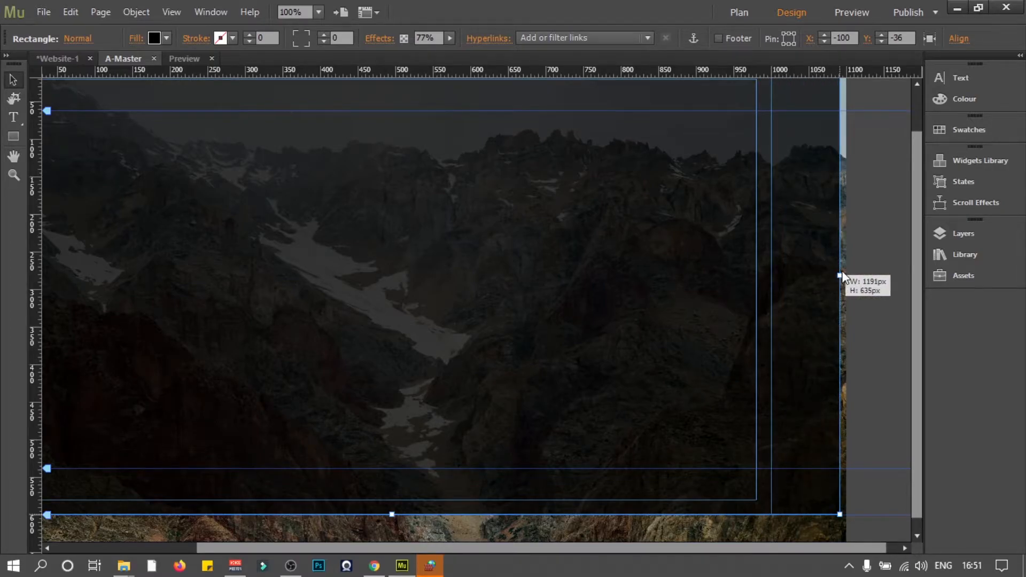
pyautogui.moveTo(842, 275); pyautogui.dragTo(854, 276)
# - Inspect the widened rectangle and the strip below it, preview the page, and return to the A-Master design
pyautogui.moveTo(528, 548); pyautogui.dragTo(490, 544)
pyautogui.scroll(-1, 389, 512)
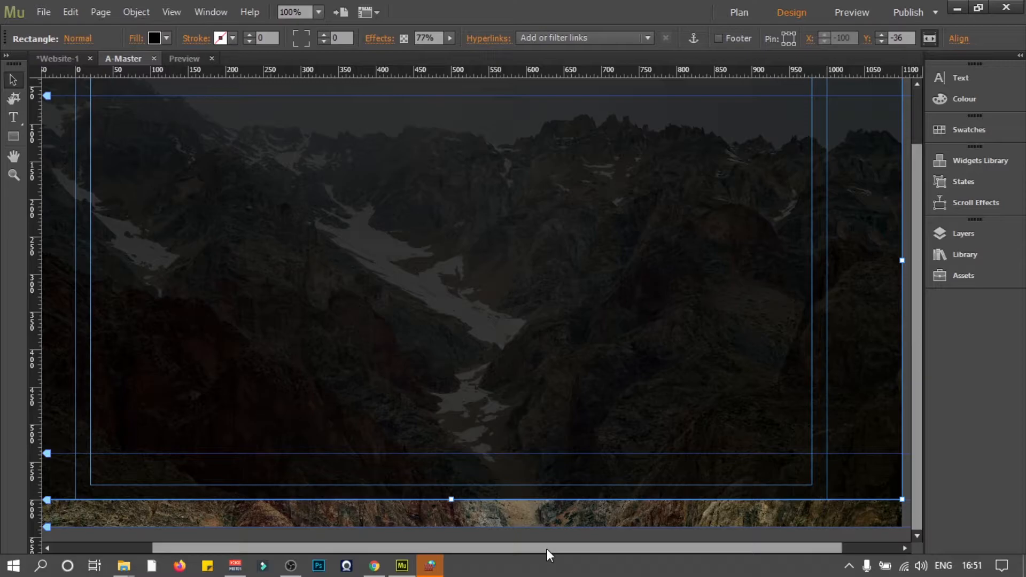
pyautogui.moveTo(547, 549); pyautogui.dragTo(531, 548)
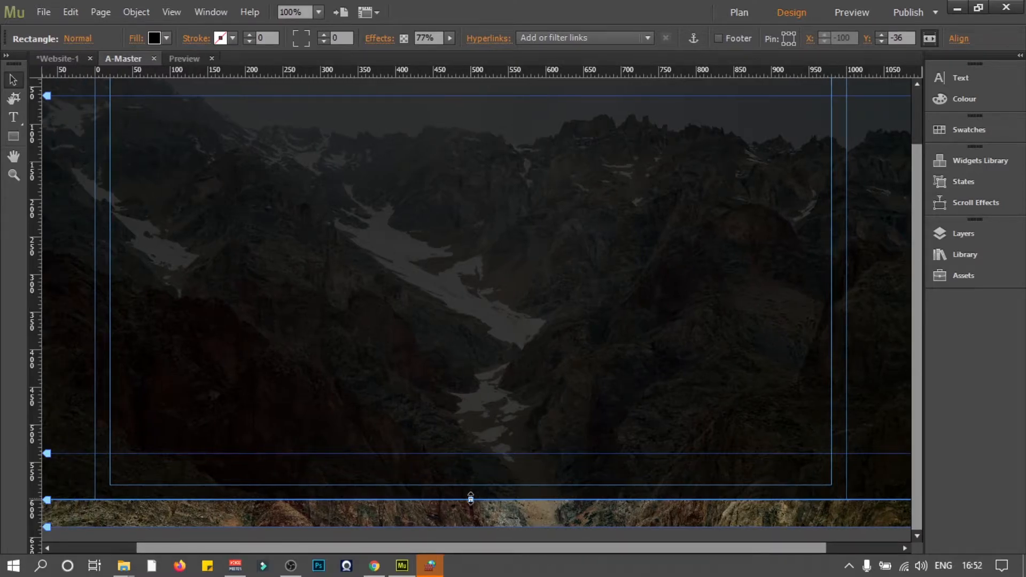
pyautogui.click(852, 13)
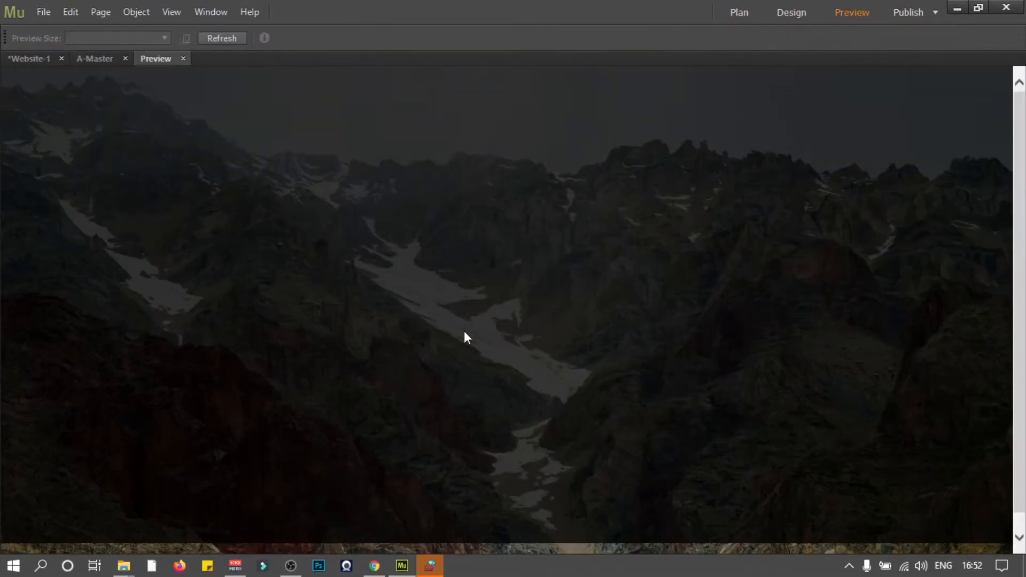
pyautogui.scroll(-1, 442, 341)
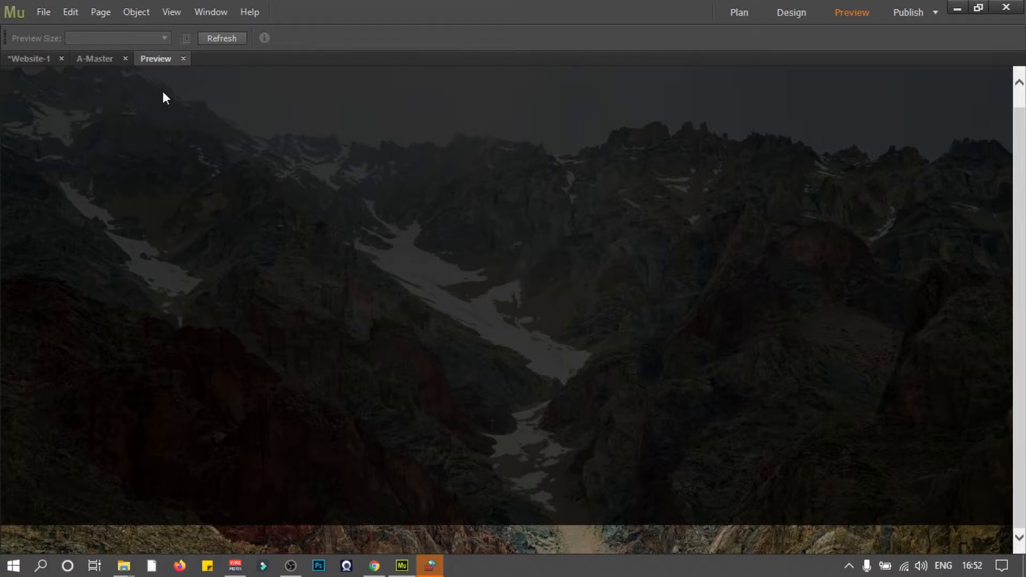
pyautogui.click(84, 58)
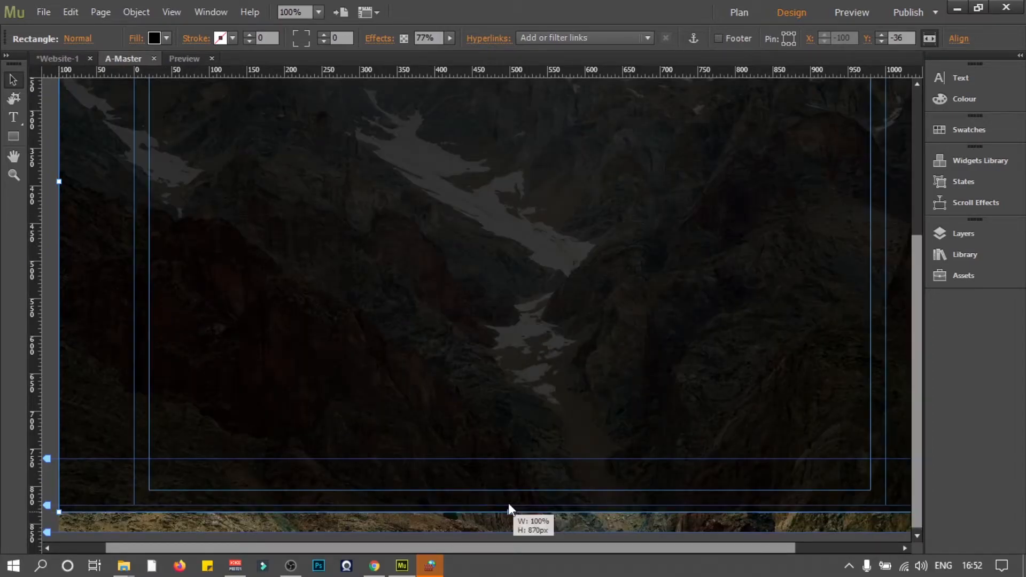
# - Adjust the rectangle's bottom edge to lengthen it to a height of about 750 px
pyautogui.moveTo(508, 505); pyautogui.dragTo(513, 426)
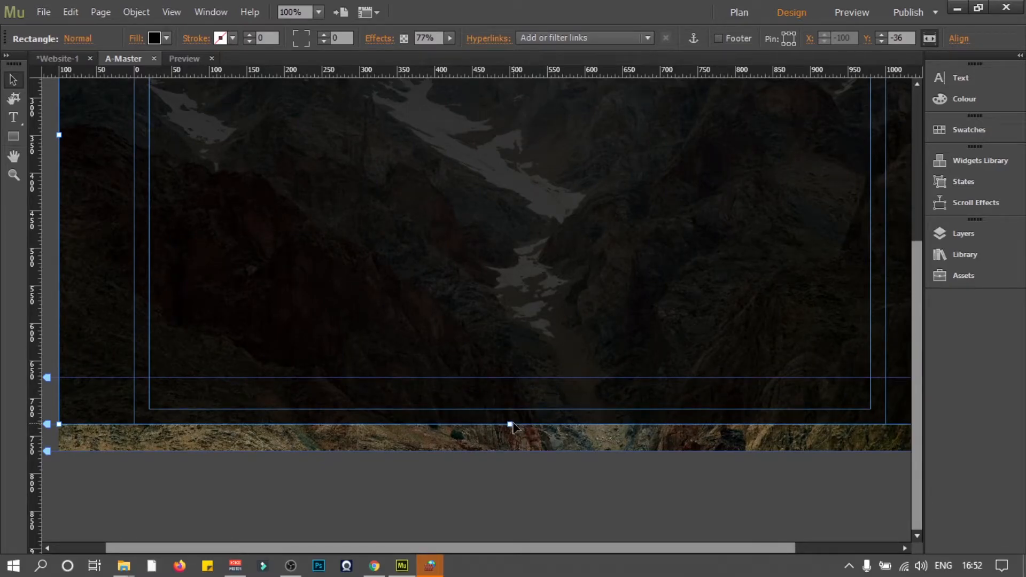
pyautogui.moveTo(510, 424); pyautogui.dragTo(509, 418)
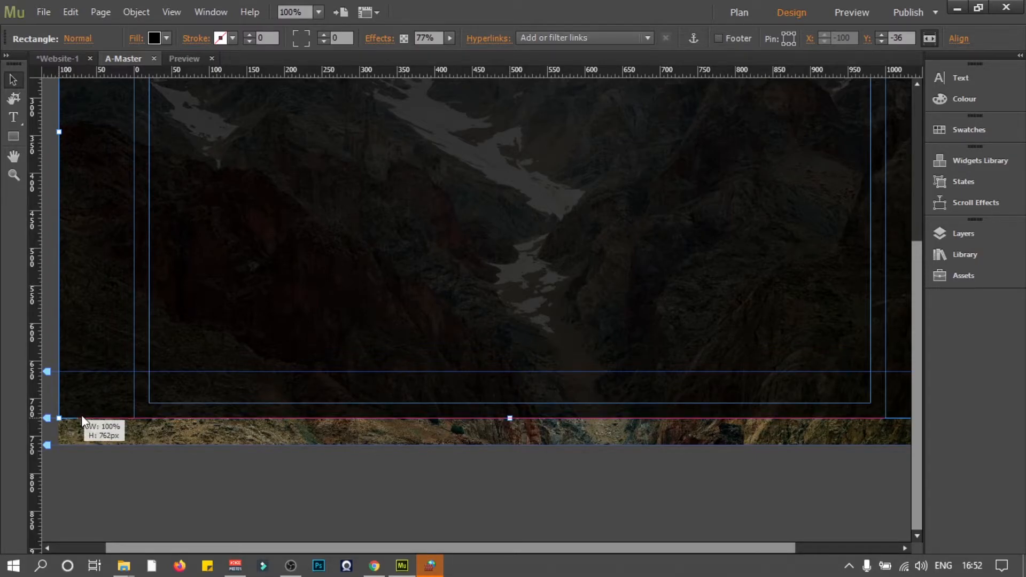
pyautogui.moveTo(81, 414); pyautogui.dragTo(54, 420)
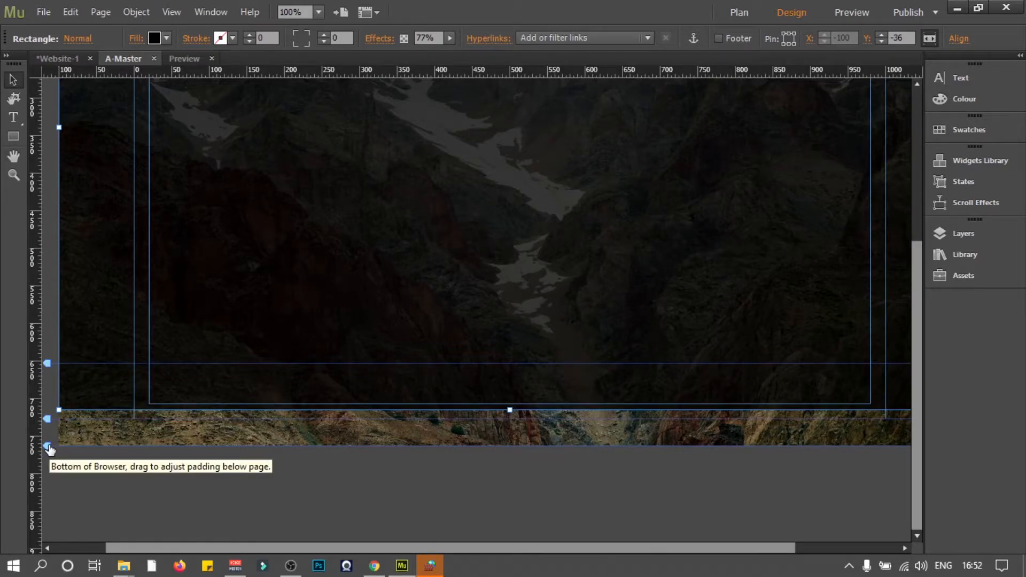
# - Raise the bottom-of-browser and bottom-of-page guides to the rectangle's bottom edge and check the result in the preview
pyautogui.moveTo(48, 448); pyautogui.dragTo(47, 424)
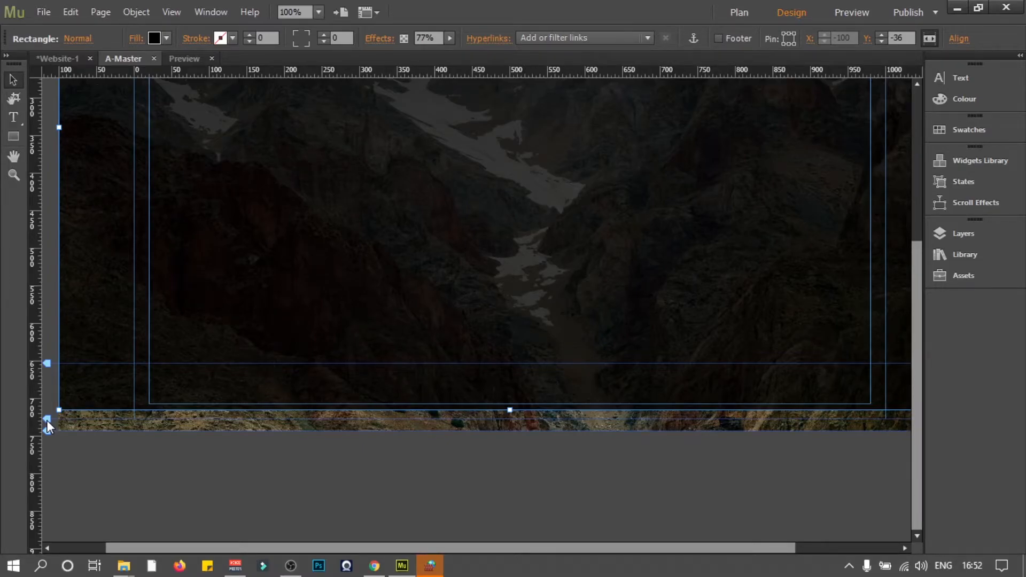
pyautogui.moveTo(47, 420); pyautogui.dragTo(47, 411)
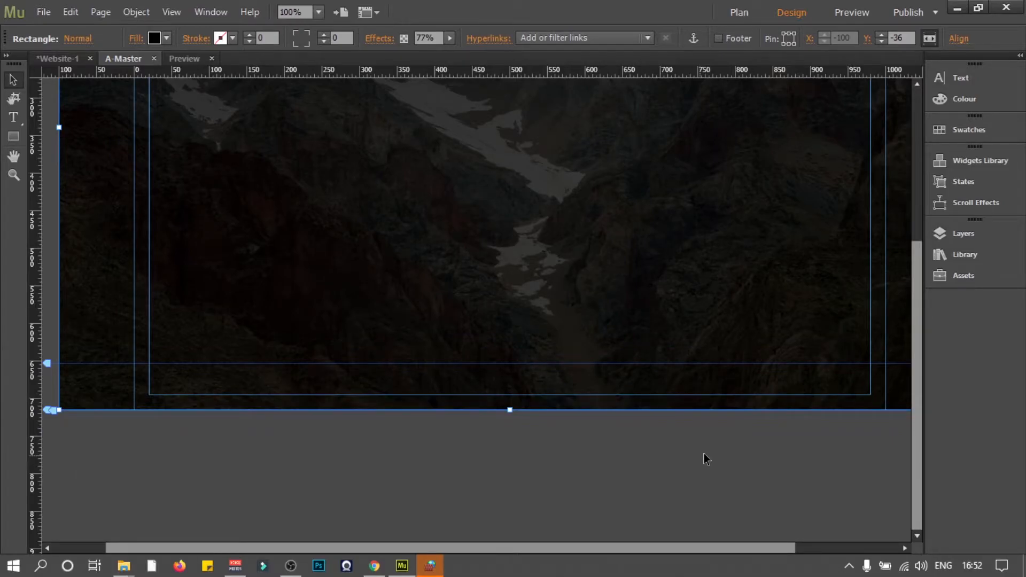
pyautogui.hotkey('ctrl', 'alt', 'p')
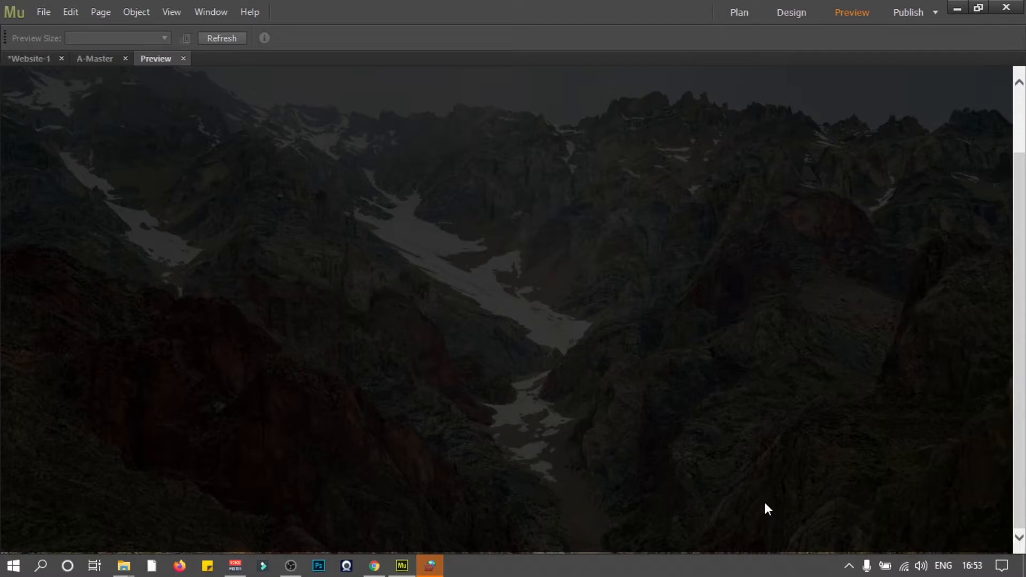
pyautogui.click(104, 65)
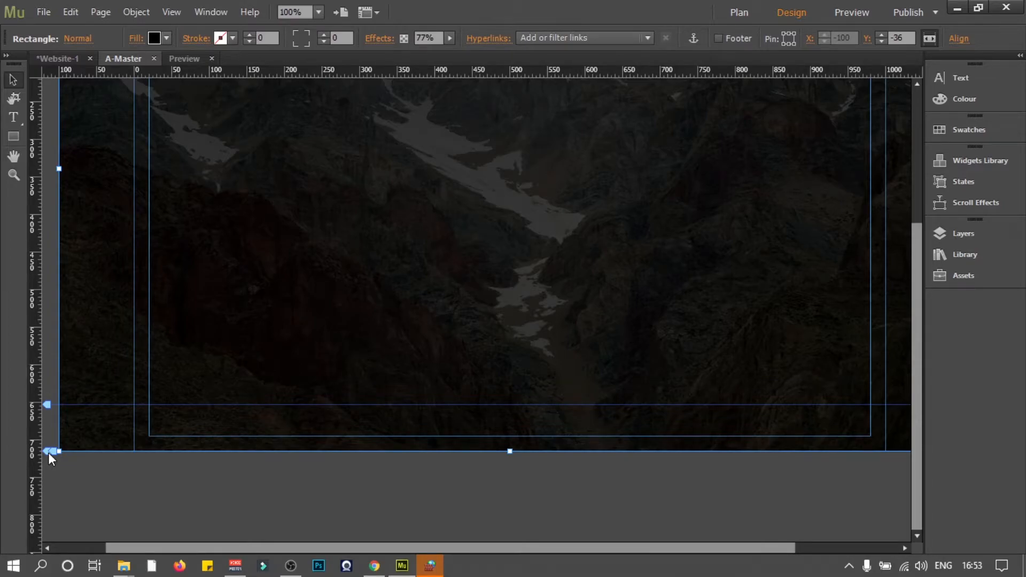
# - Preview the darkened page, close the preview and return to the site plan
pyautogui.hotkey('ctrl', '3')
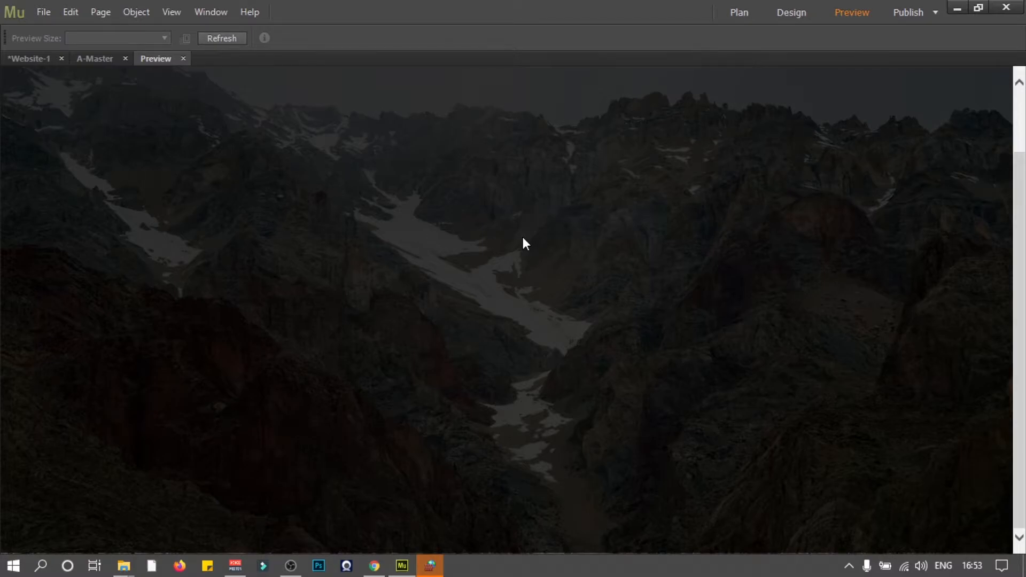
pyautogui.hotkey('ctrl', 'l')
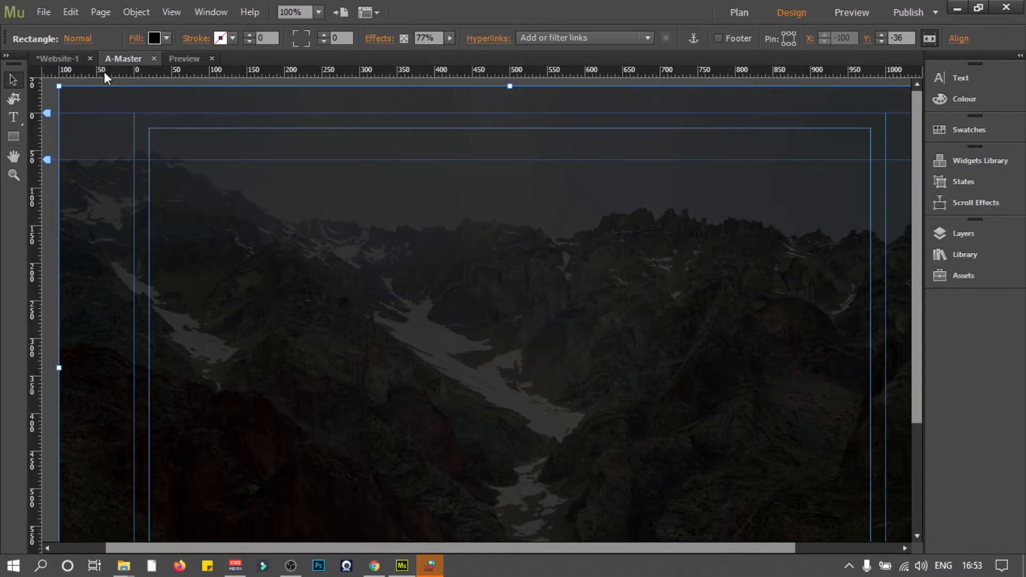
pyautogui.click(72, 60)
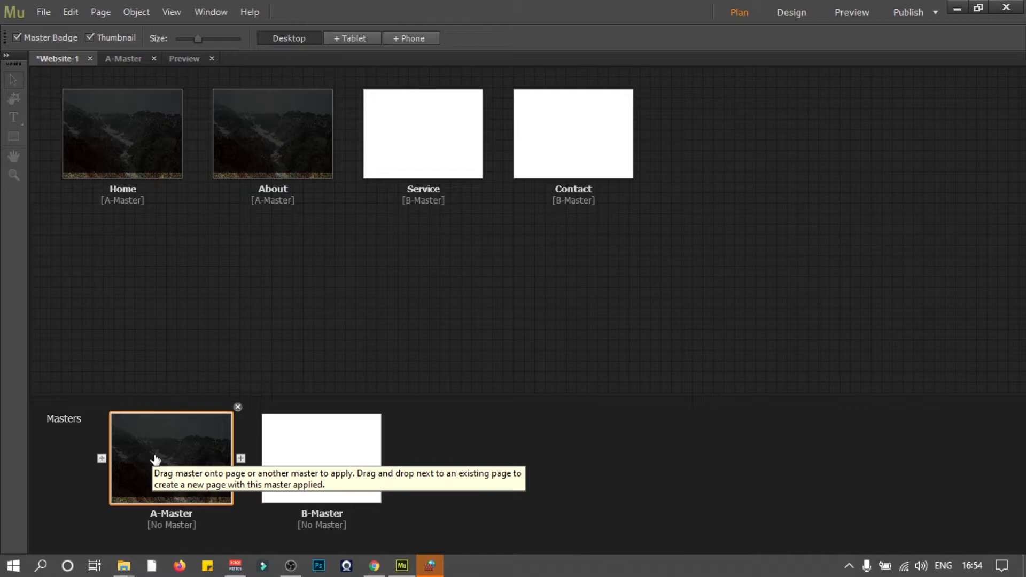
# - Apply A-Master to the Home page and B-Master to the About page in the site plan
pyautogui.moveTo(161, 486); pyautogui.dragTo(117, 209)
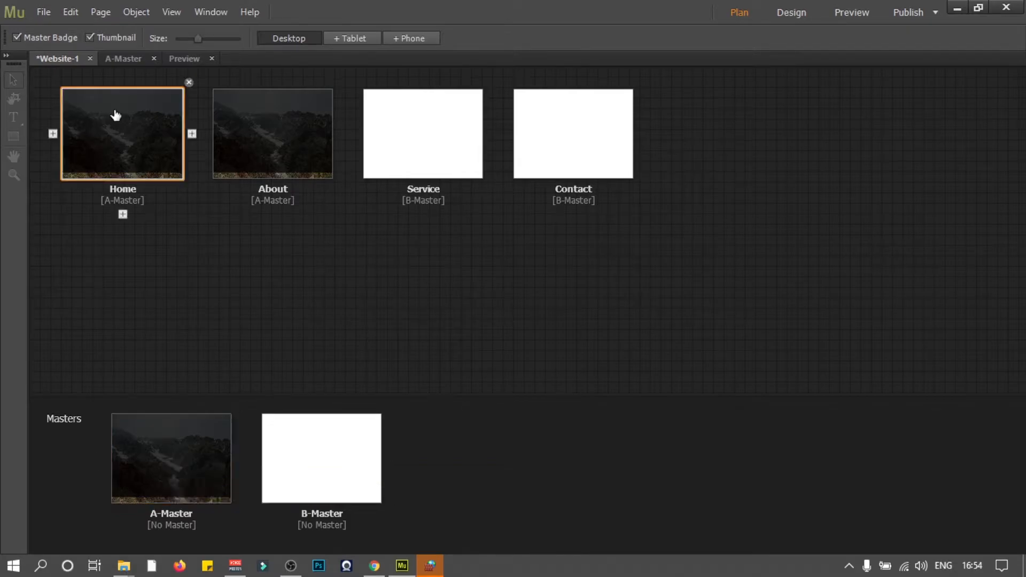
pyautogui.click(124, 59)
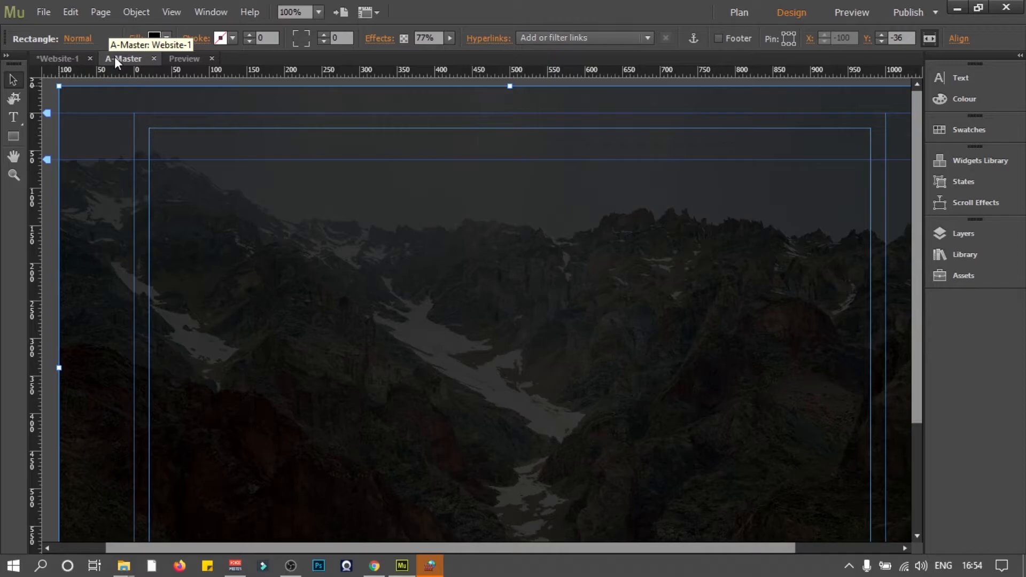
pyautogui.click(63, 58)
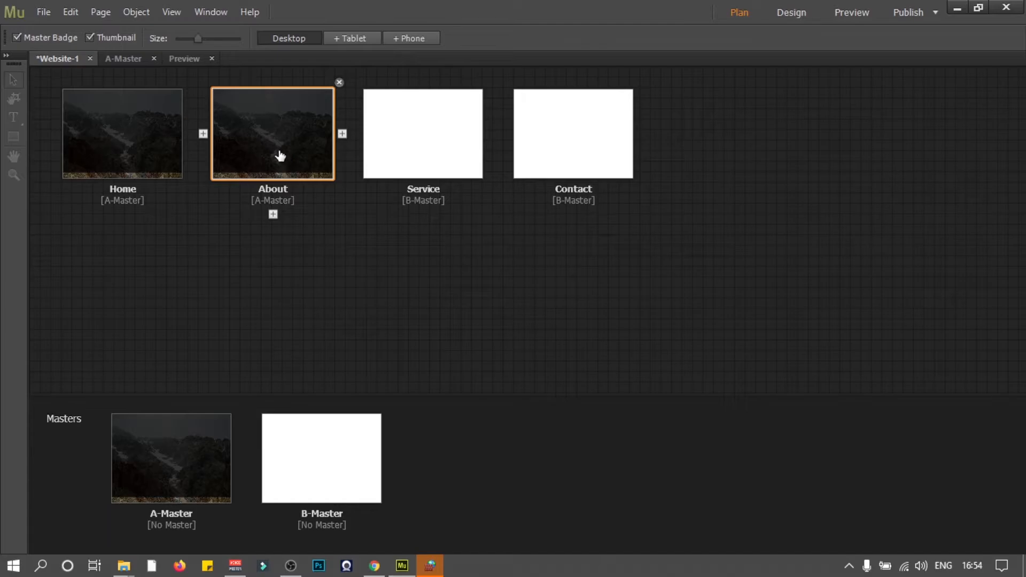
pyautogui.moveTo(316, 474); pyautogui.dragTo(274, 147)
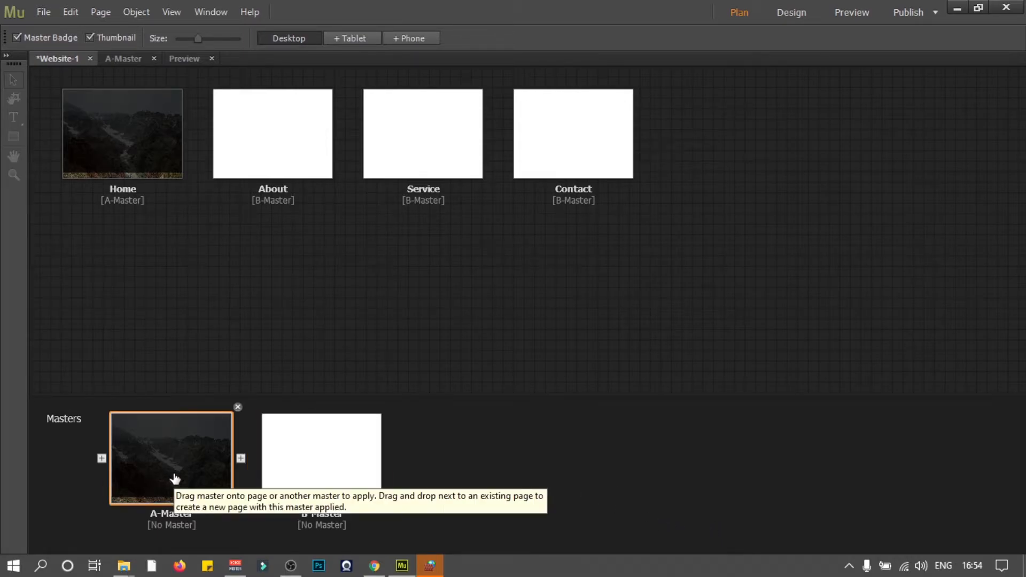
# - Try A-Master on the Service page and reapply B-Master to it
pyautogui.moveTo(175, 473); pyautogui.dragTo(425, 149)
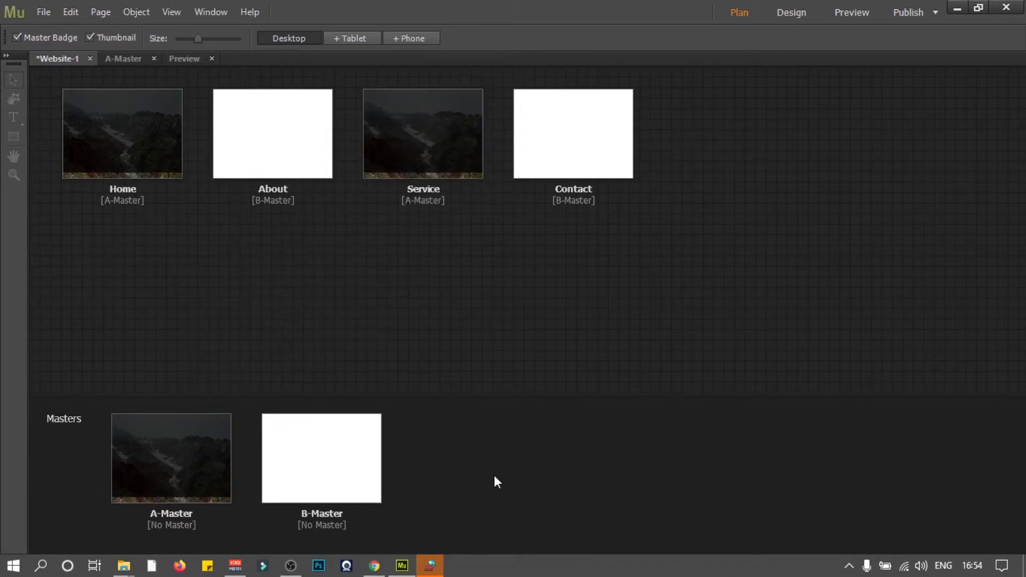
pyautogui.moveTo(339, 473); pyautogui.dragTo(441, 145)
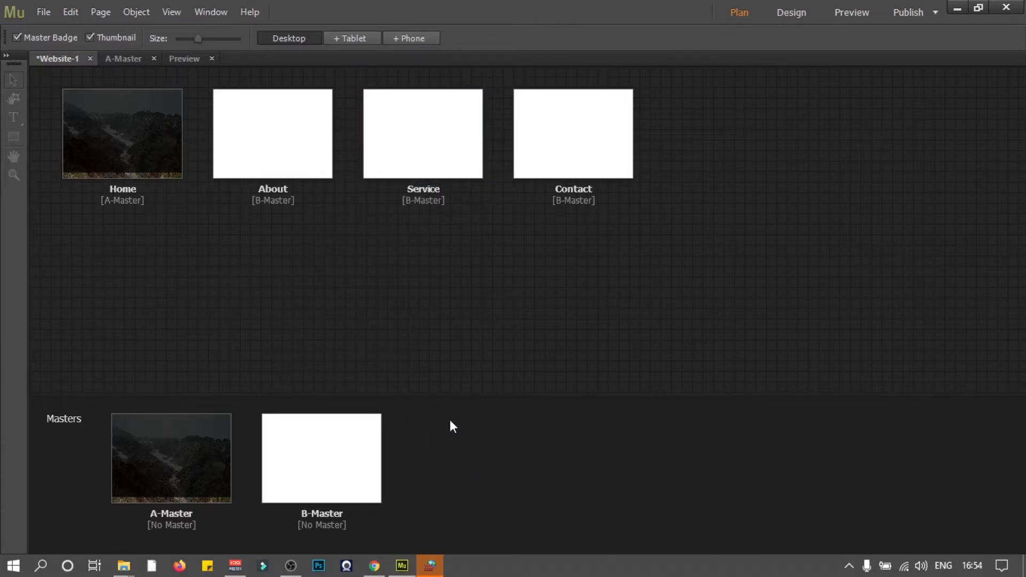
pyautogui.moveTo(302, 485)
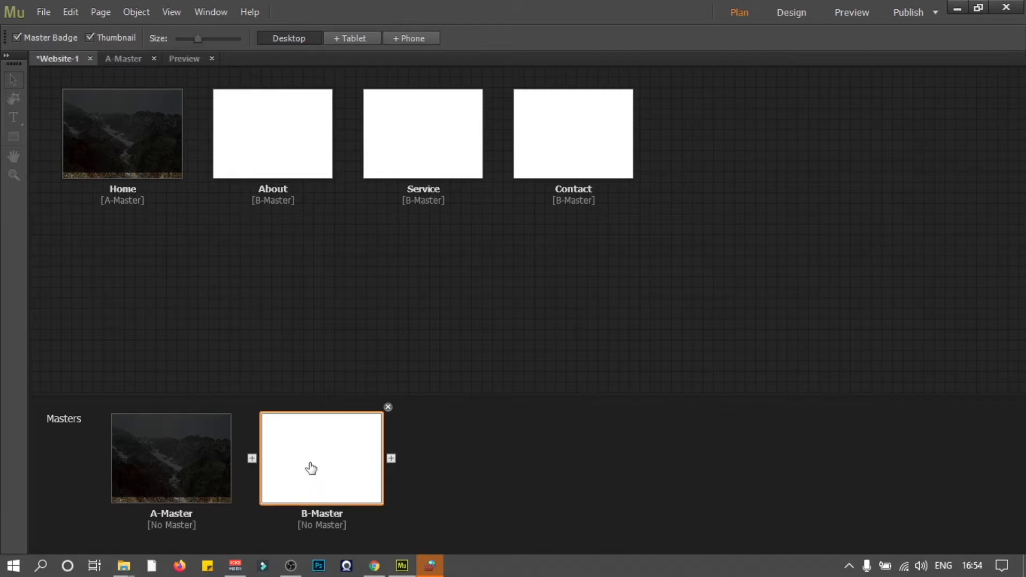
pyautogui.moveTo(577, 179)
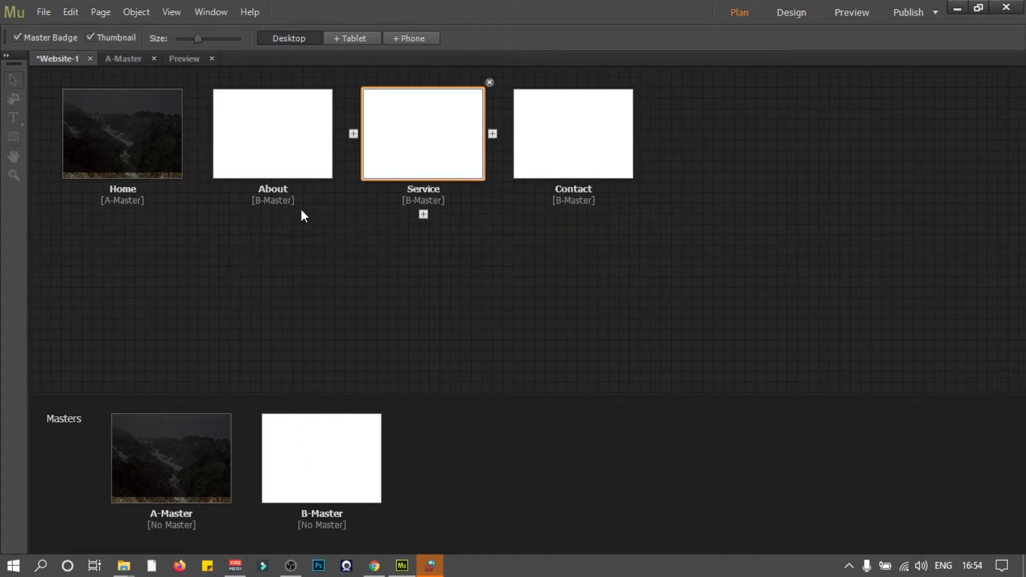
pyautogui.moveTo(187, 491)
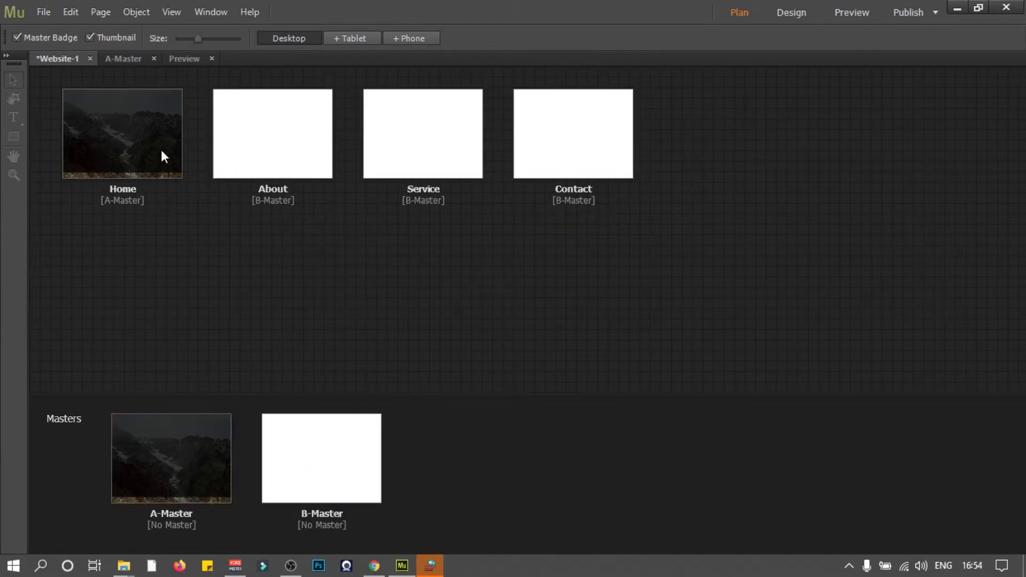
# - Return to the A-Master design and compare the Horizontal and Vertical menu widgets in the Widgets Library
pyautogui.click(130, 57)
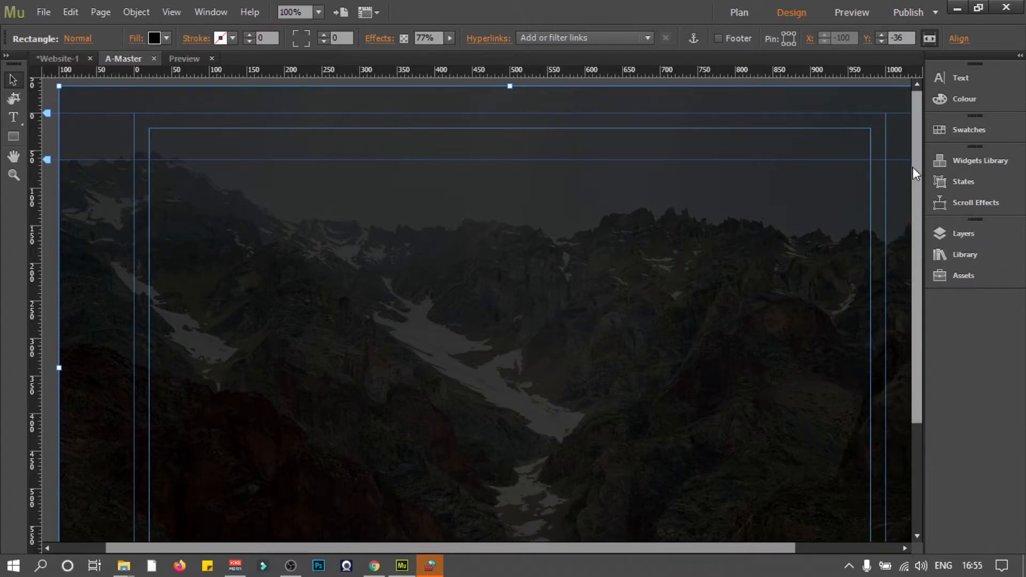
pyautogui.click(941, 162)
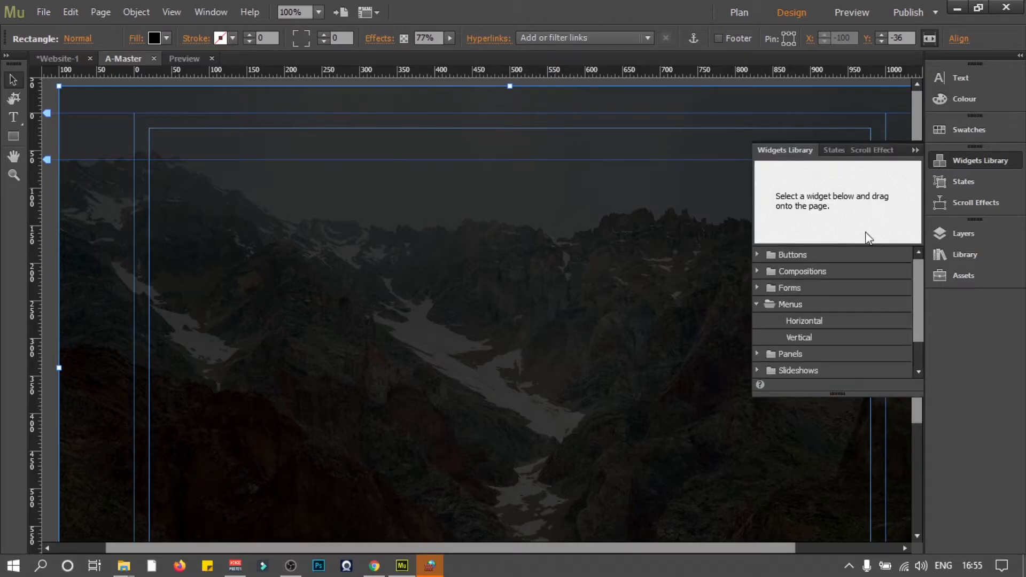
pyautogui.click(757, 305)
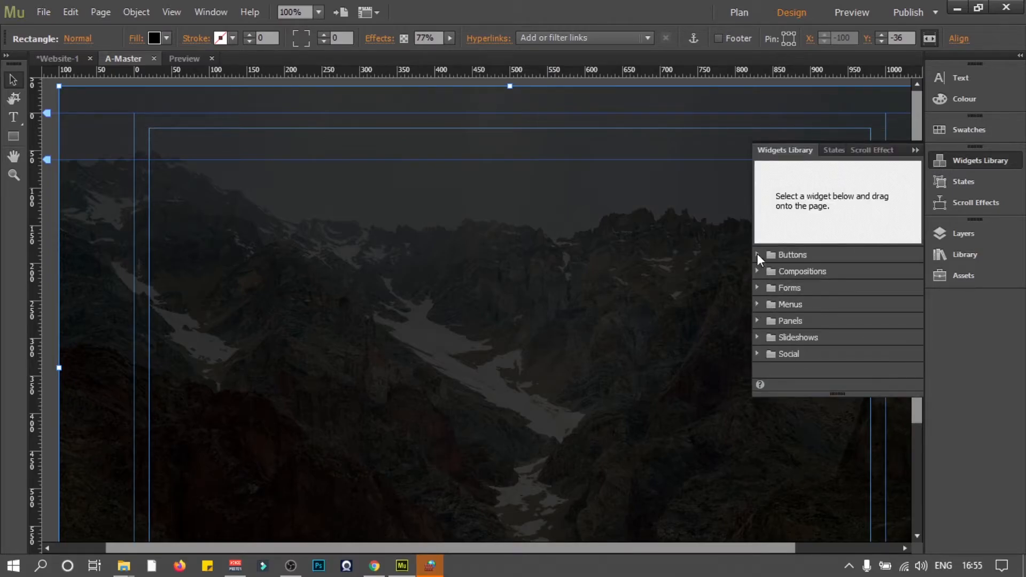
pyautogui.click(756, 304)
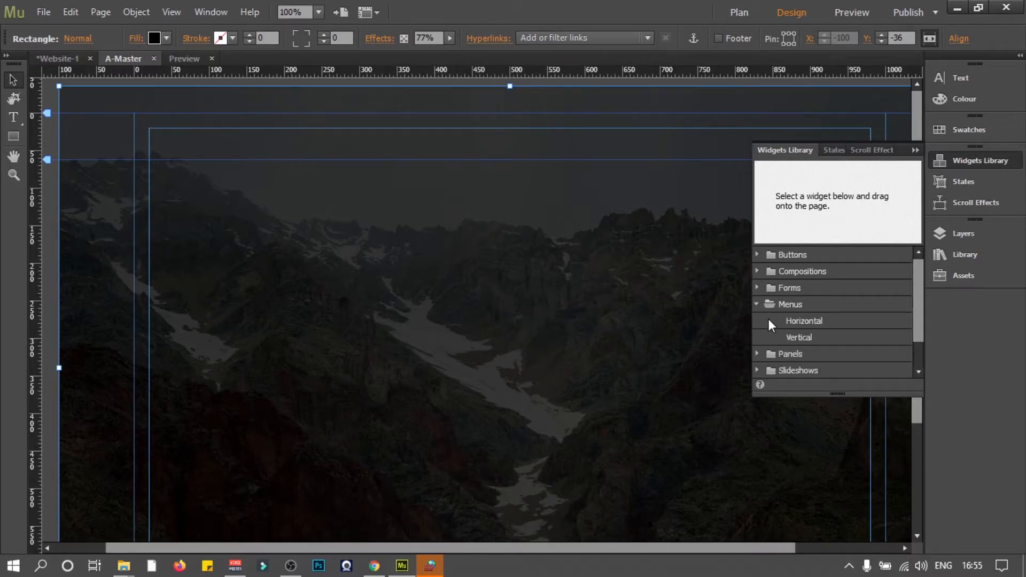
pyautogui.click(807, 323)
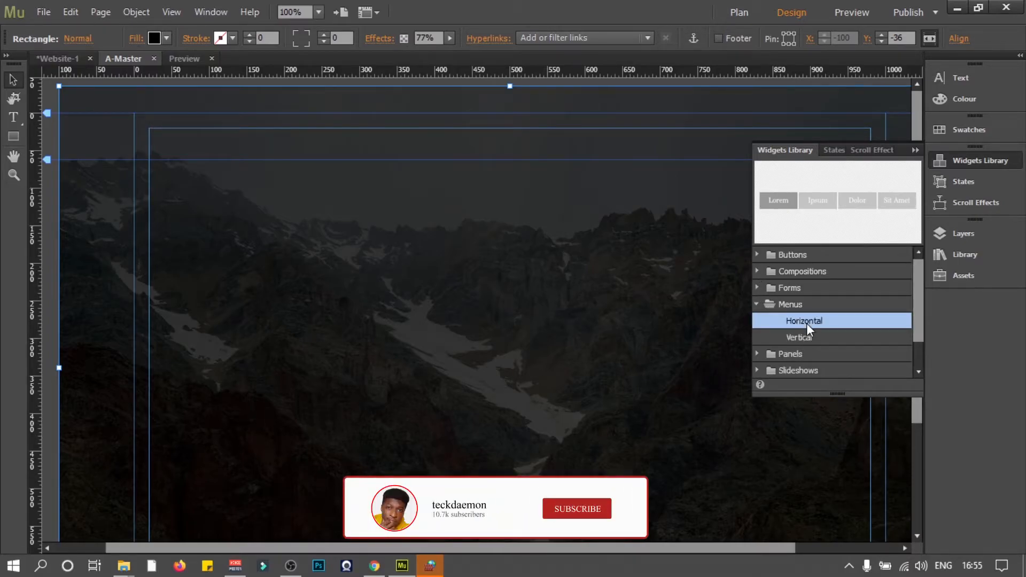
pyautogui.click(799, 339)
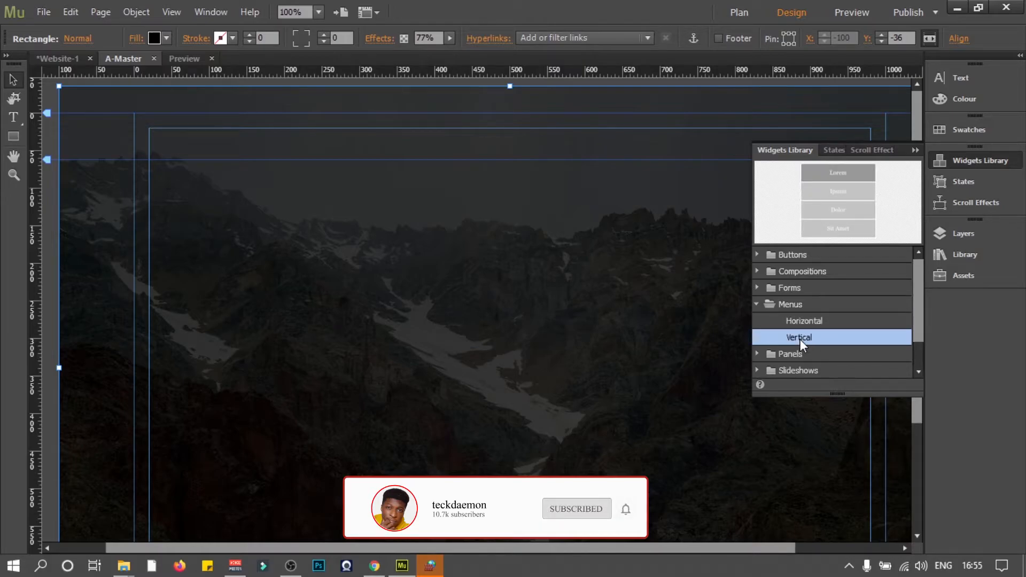
pyautogui.click(805, 323)
pyautogui.click(804, 337)
# - Place a Horizontal menu widget near the top of the A-Master page at about X 389, Y 29
pyautogui.click(805, 320)
pyautogui.moveTo(825, 323); pyautogui.dragTo(426, 134)
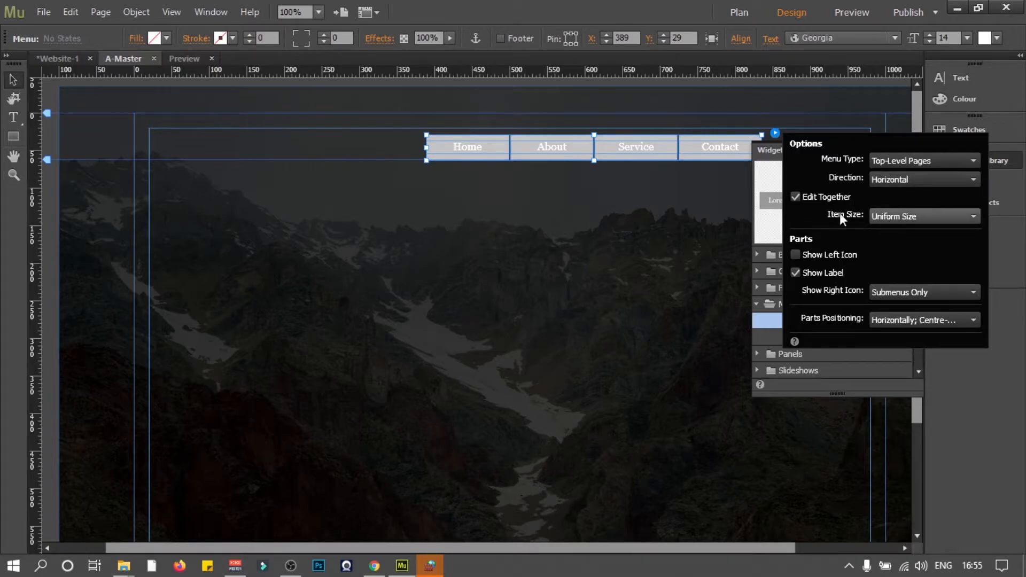
# - Try Uniform Spacing as the menu's item size and restore Uniform Size
pyautogui.click(973, 215)
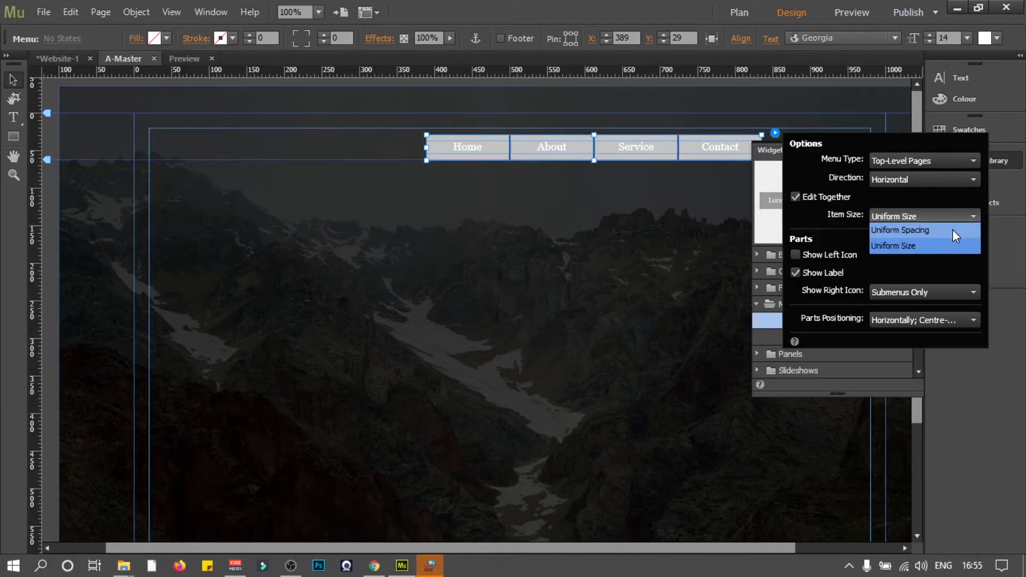
pyautogui.click(952, 229)
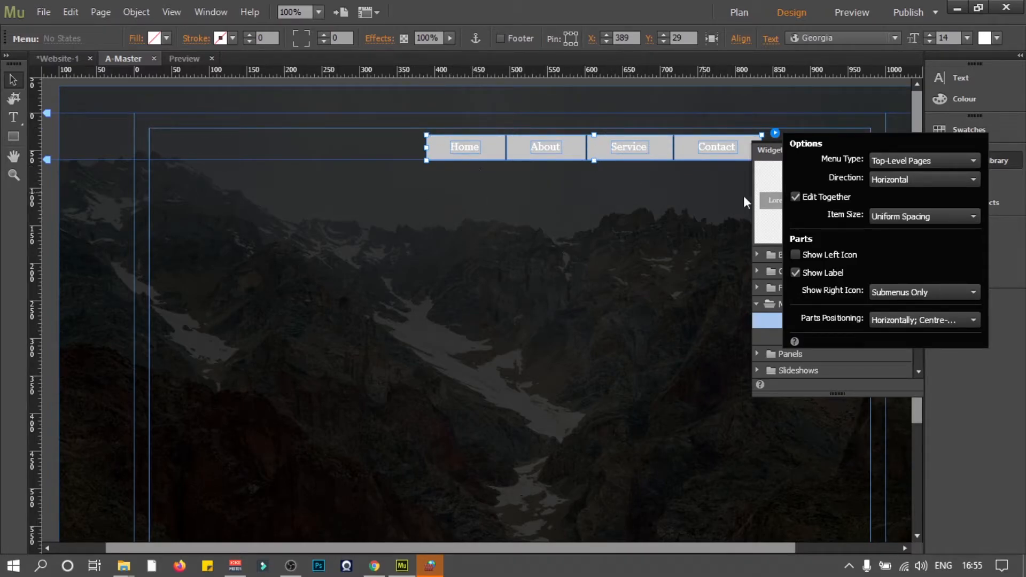
pyautogui.click(972, 217)
pyautogui.click(938, 247)
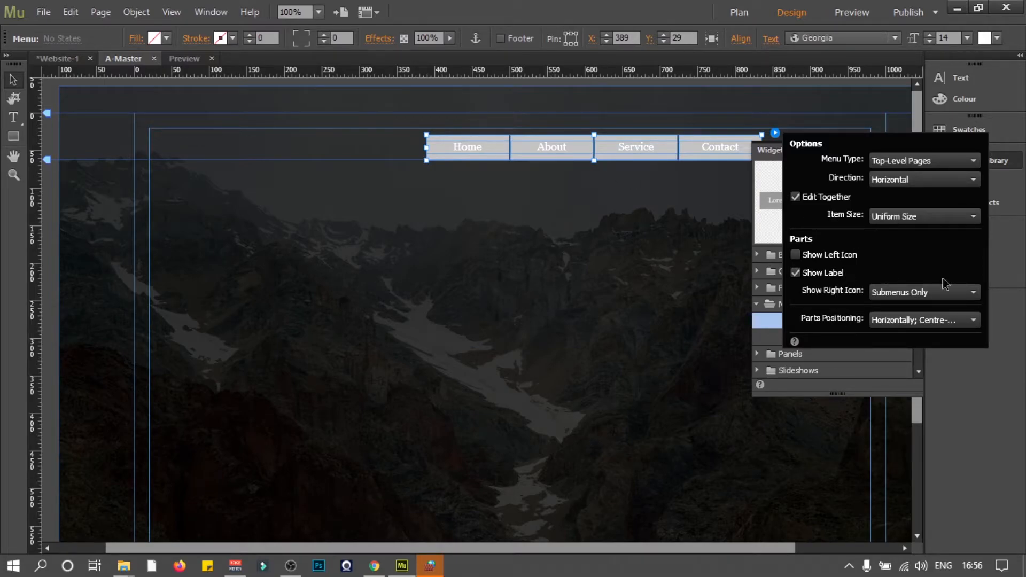
# - Try showing the menu's left icons and hiding its labels, restoring each setting
pyautogui.click(795, 255)
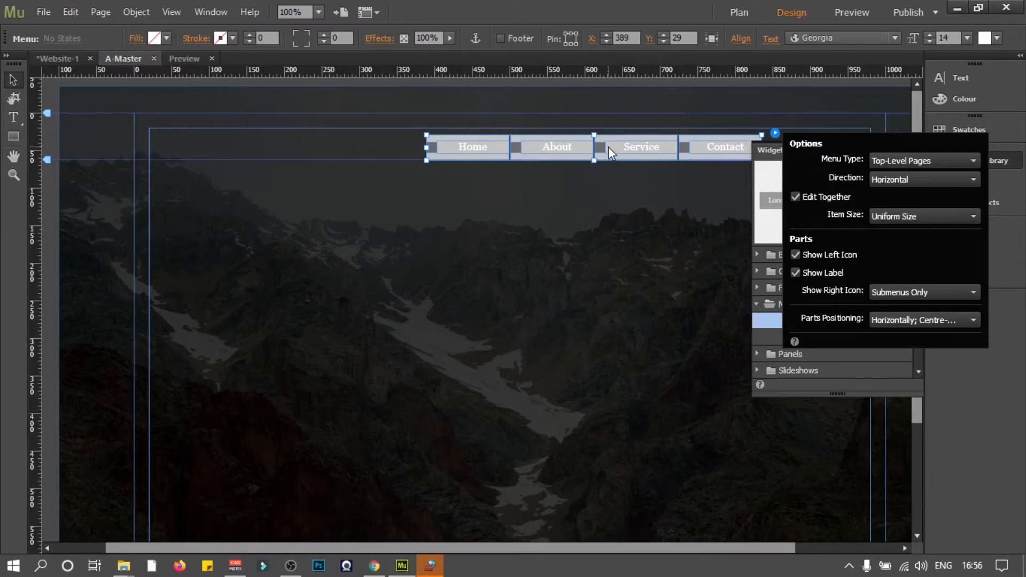
pyautogui.click(795, 254)
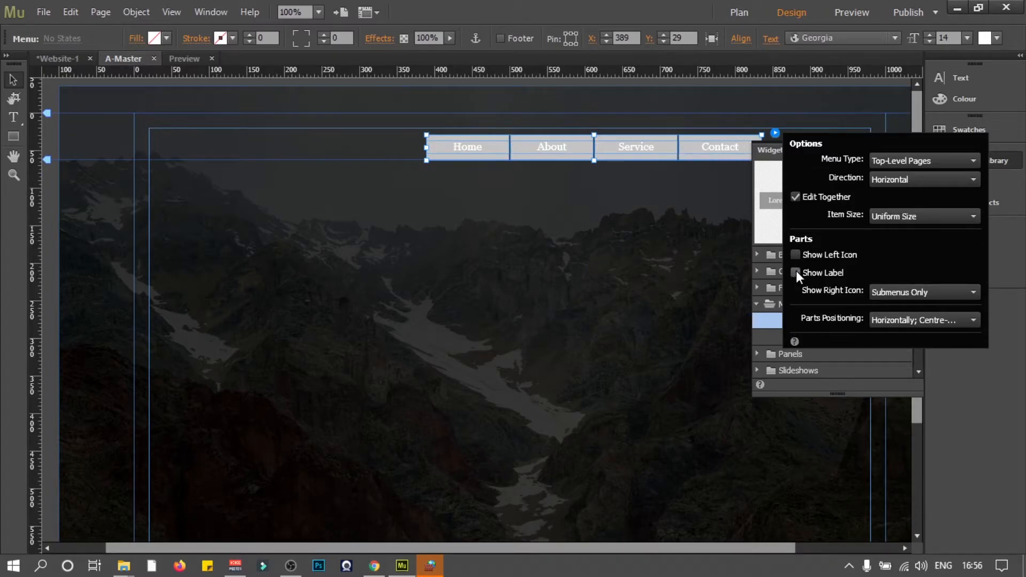
pyautogui.click(795, 273)
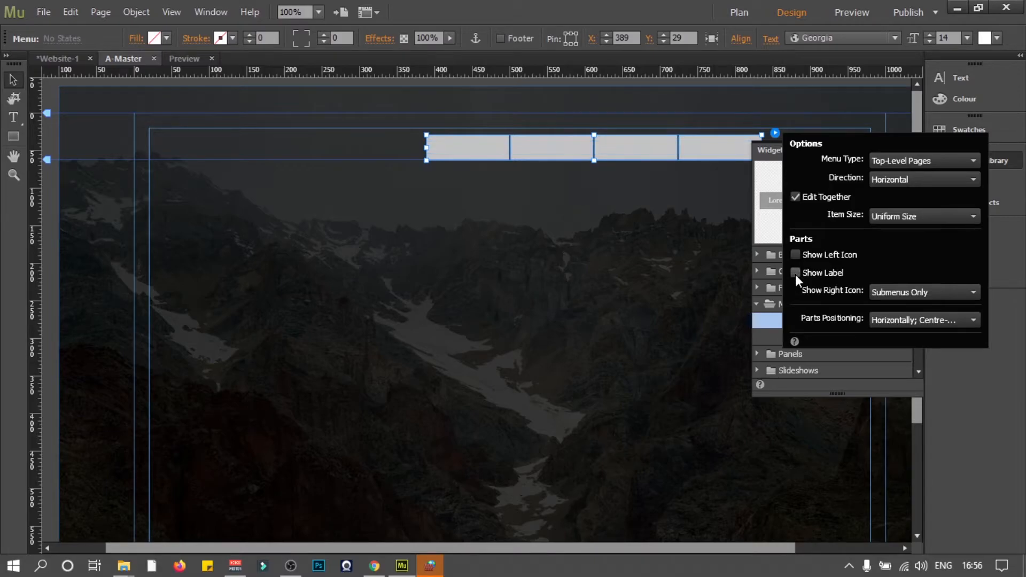
pyautogui.click(795, 273)
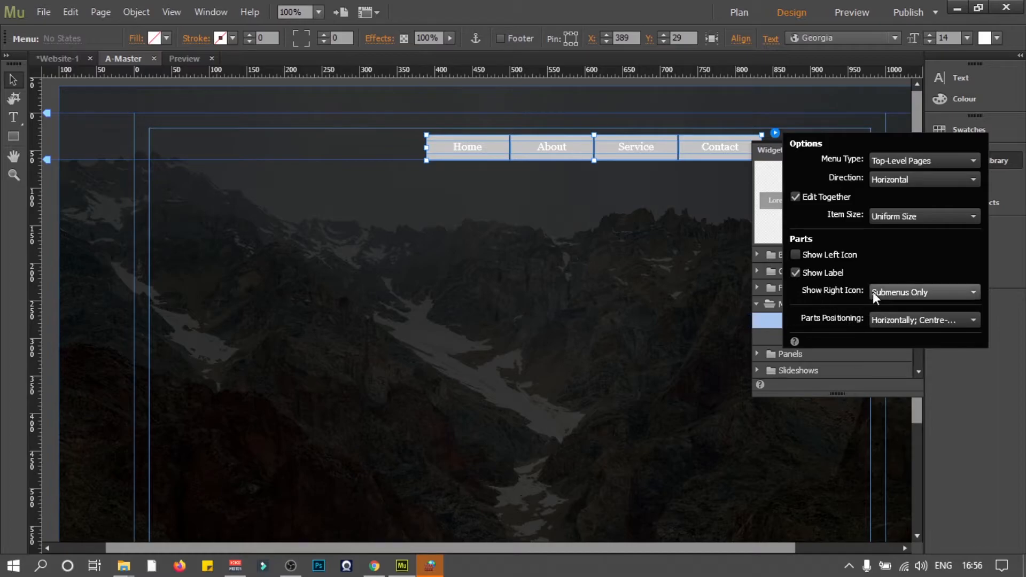
# - Try setting the menu's right icon to On and restore it to Submenus Only
pyautogui.click(974, 290)
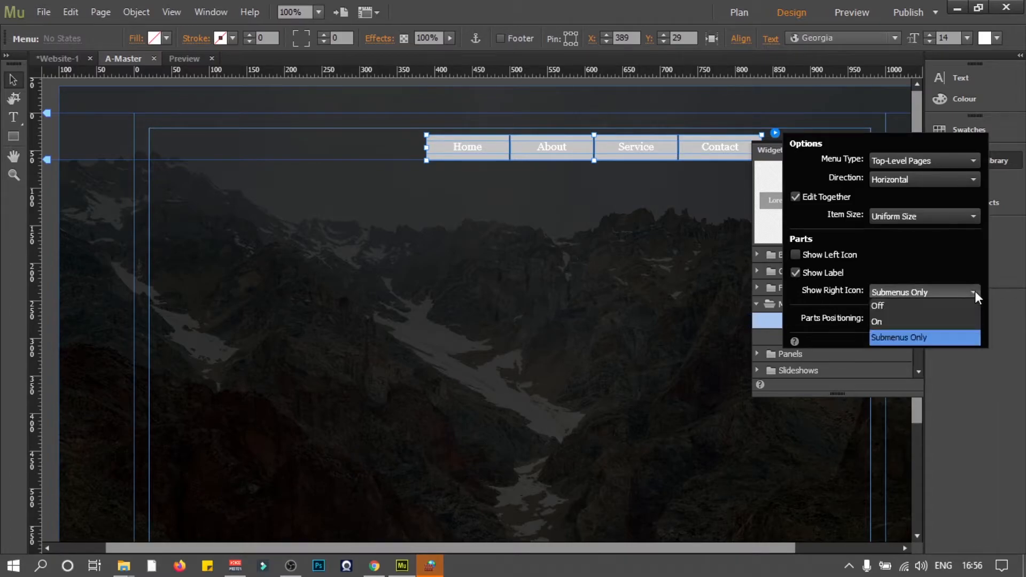
pyautogui.click(945, 321)
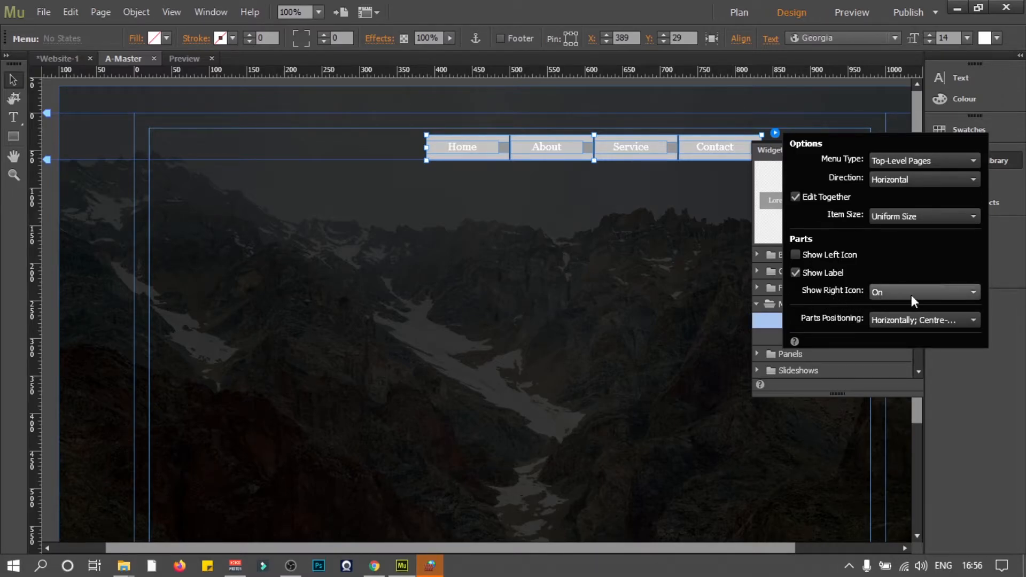
pyautogui.click(971, 292)
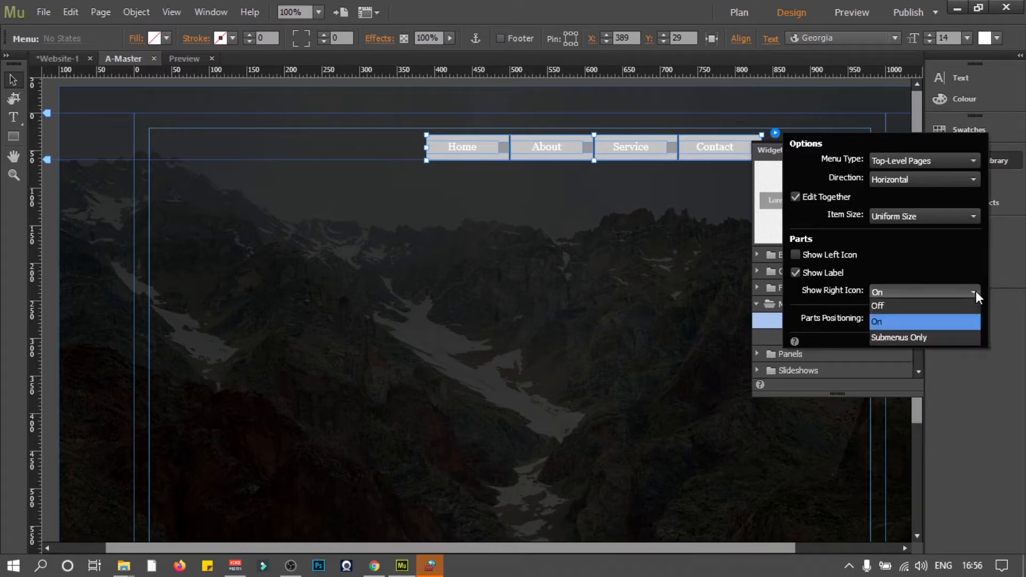
pyautogui.click(915, 322)
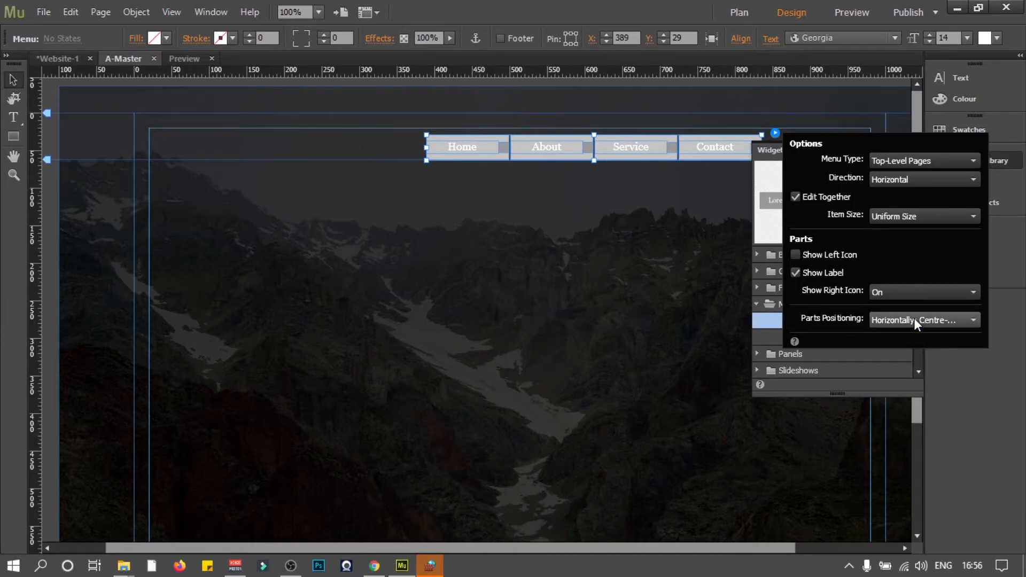
pyautogui.click(973, 292)
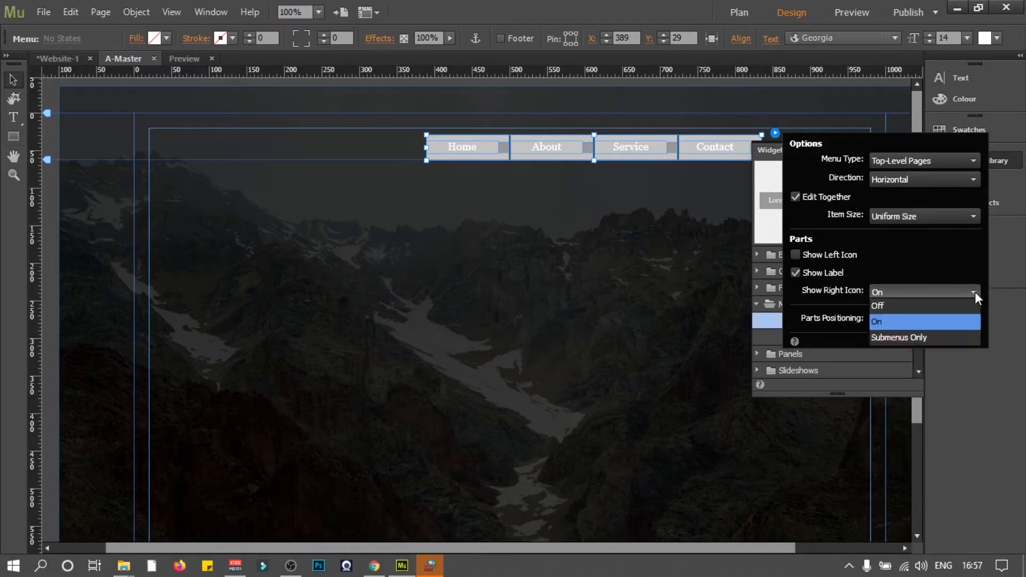
pyautogui.click(945, 339)
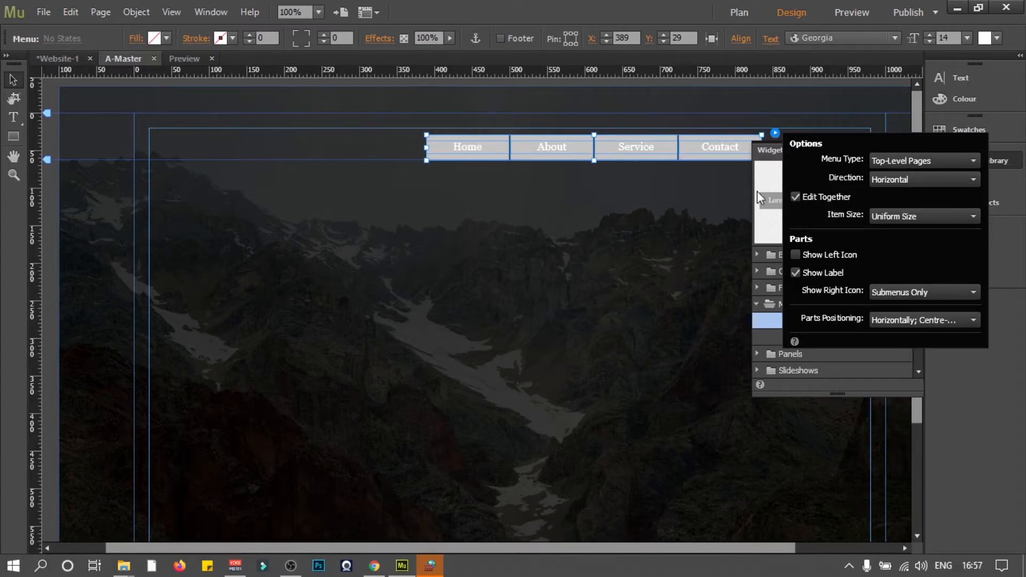
# - Add a child page beneath the Service page in the site plan
pyautogui.click(803, 124)
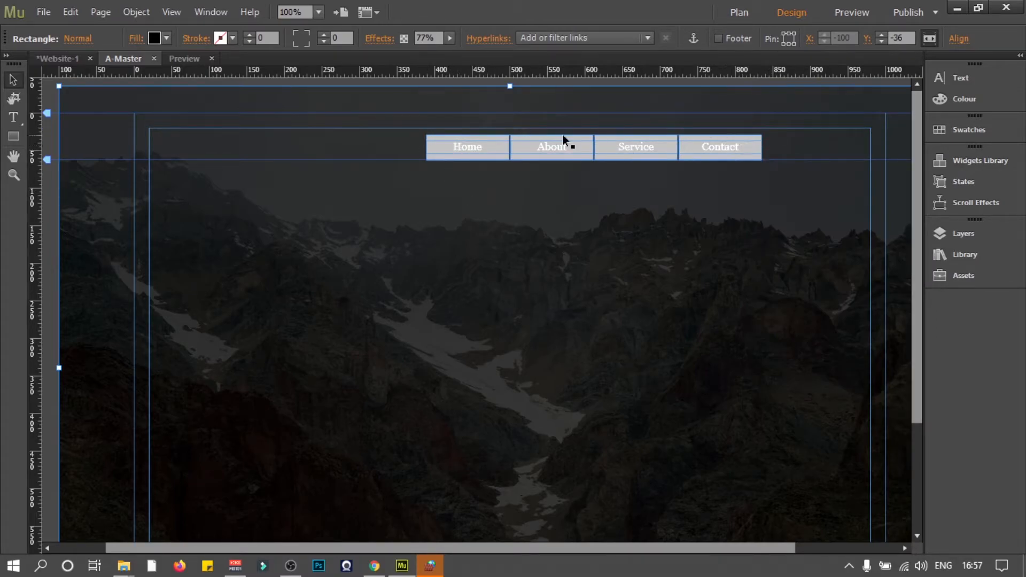
pyautogui.click(84, 61)
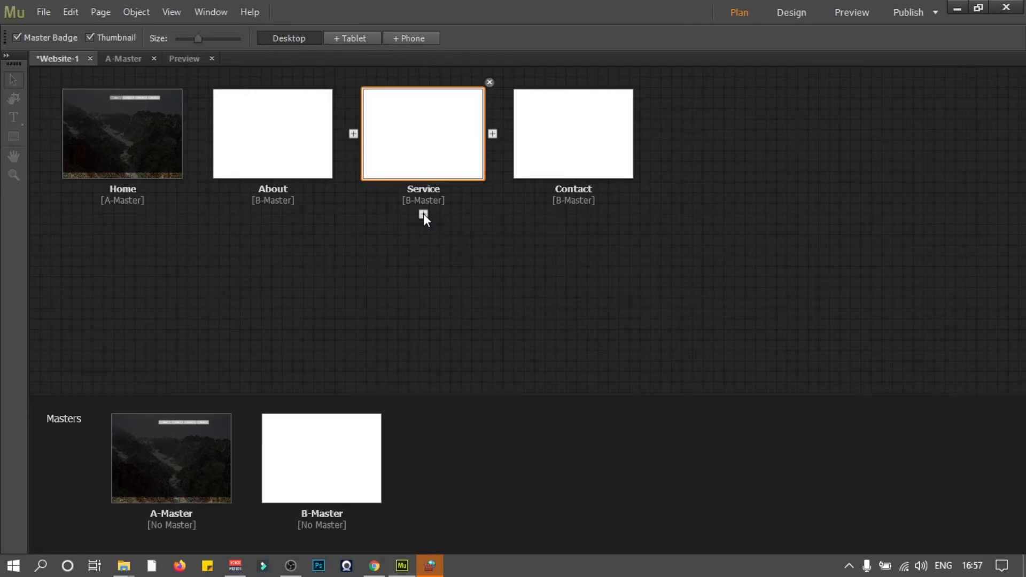
pyautogui.click(423, 215)
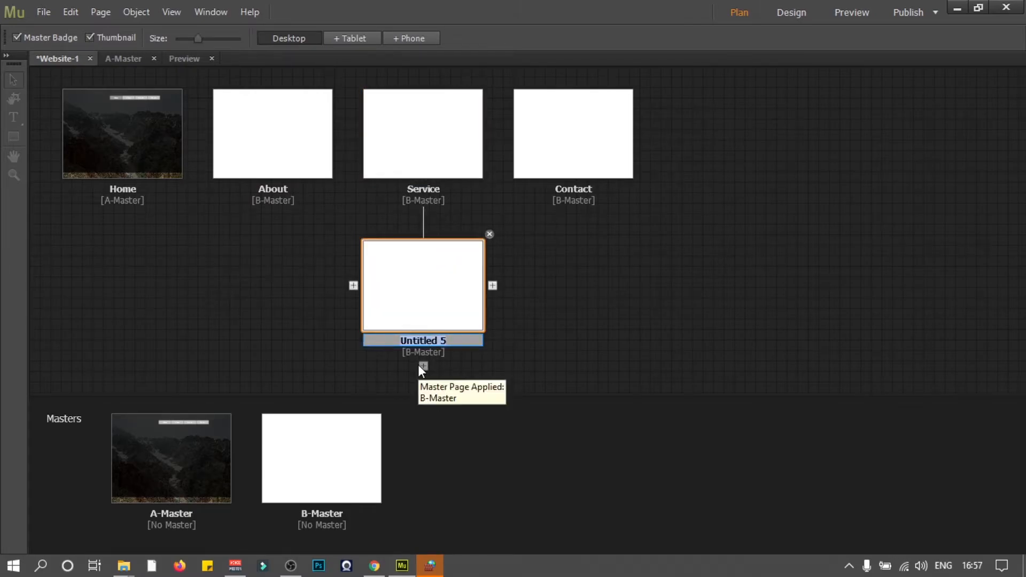
pyautogui.click(423, 367)
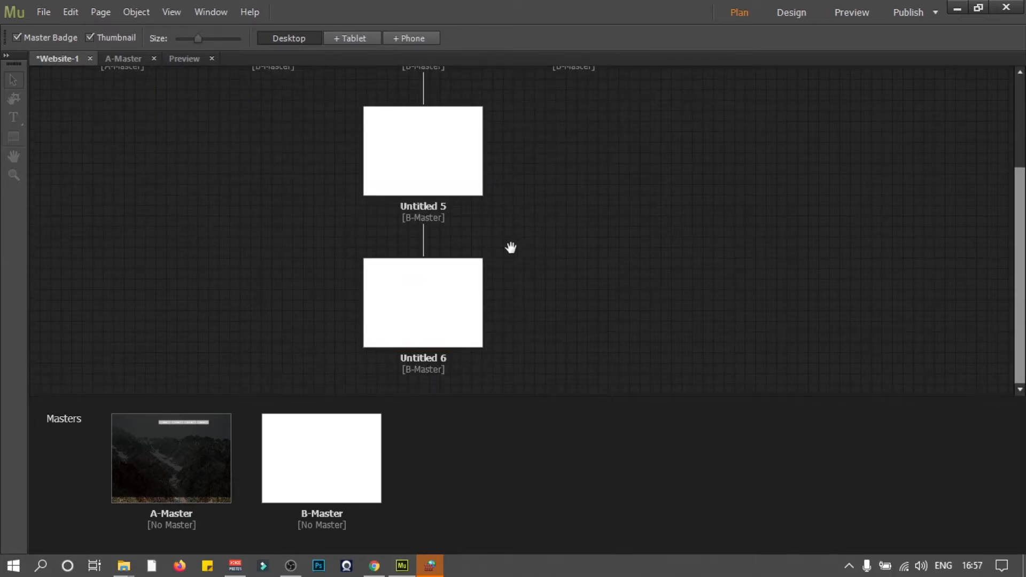
pyautogui.scroll(2, 511, 249)
pyautogui.moveTo(447, 367)
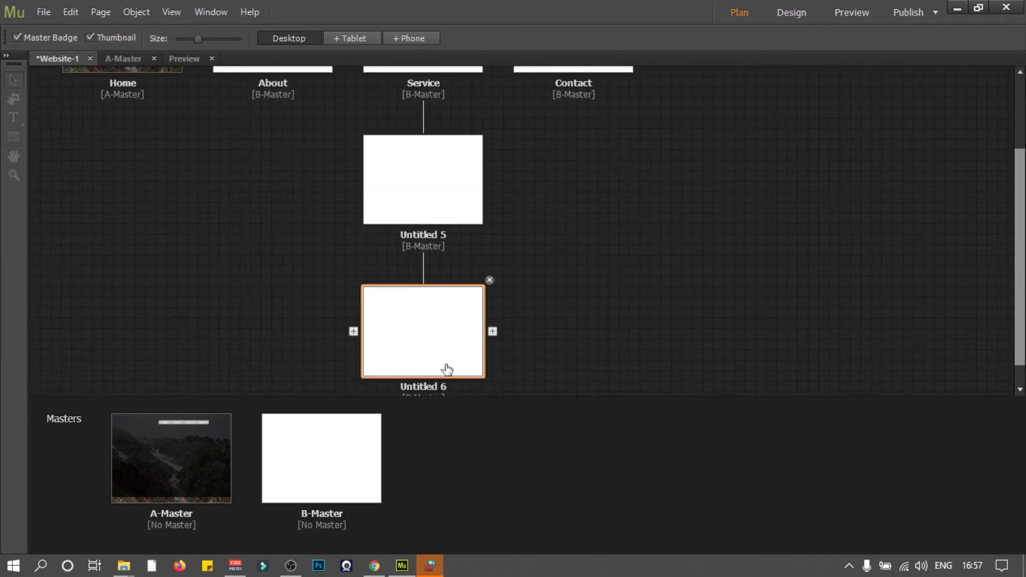
pyautogui.click(490, 282)
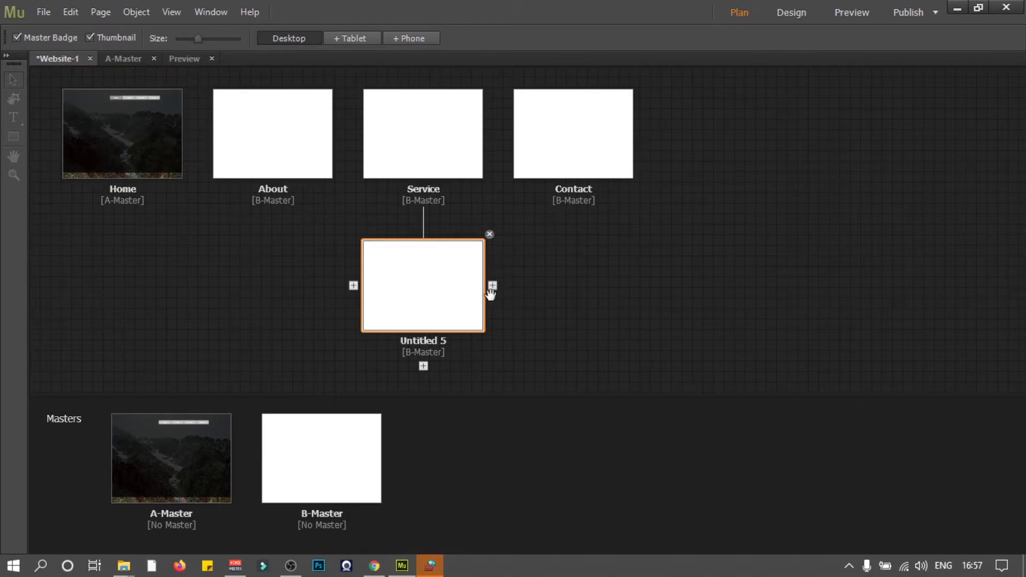
# - Add a second subpage beside the existing one under Service and preview the A-Master page
pyautogui.click(493, 286)
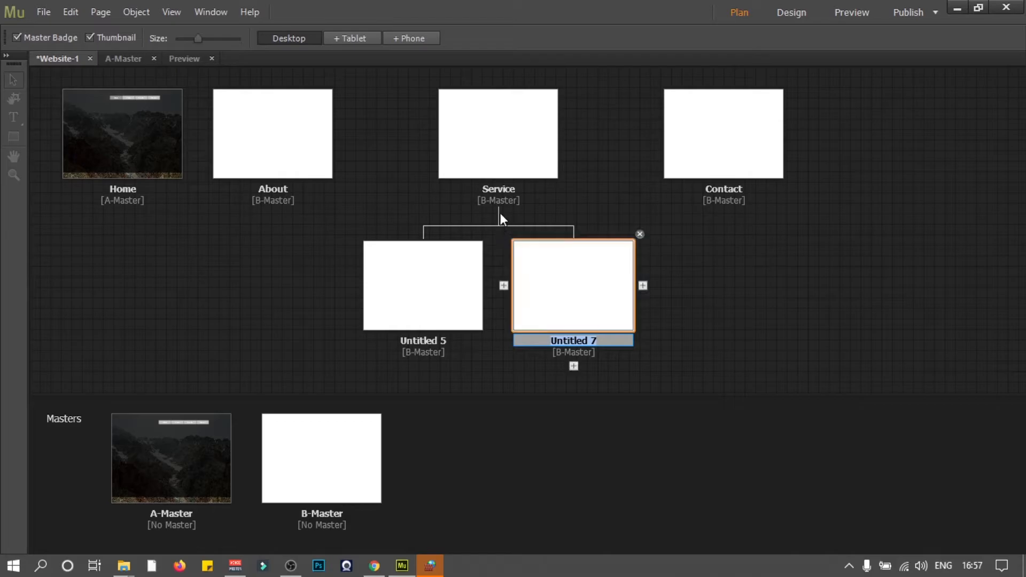
pyautogui.click(120, 56)
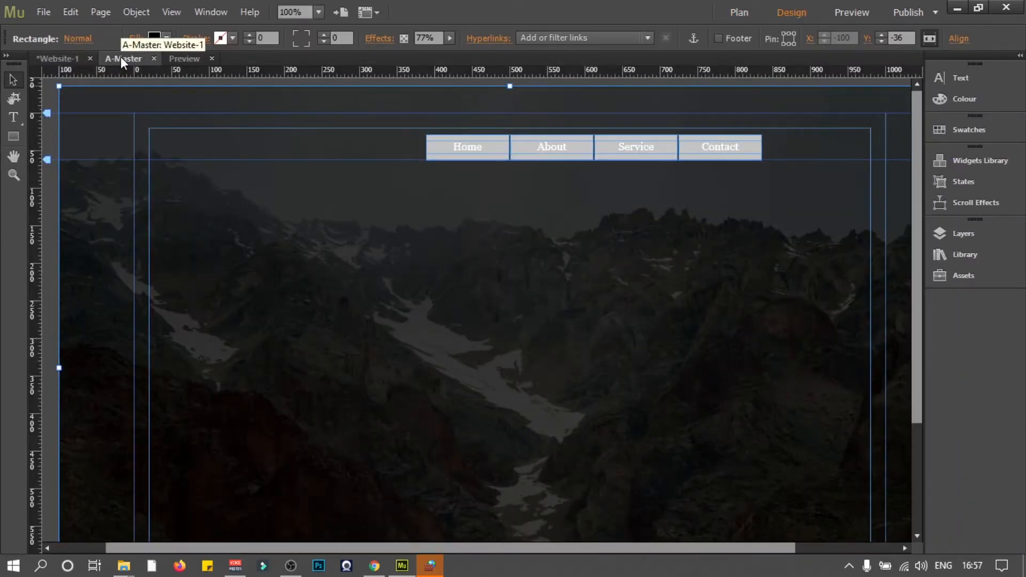
pyautogui.click(851, 12)
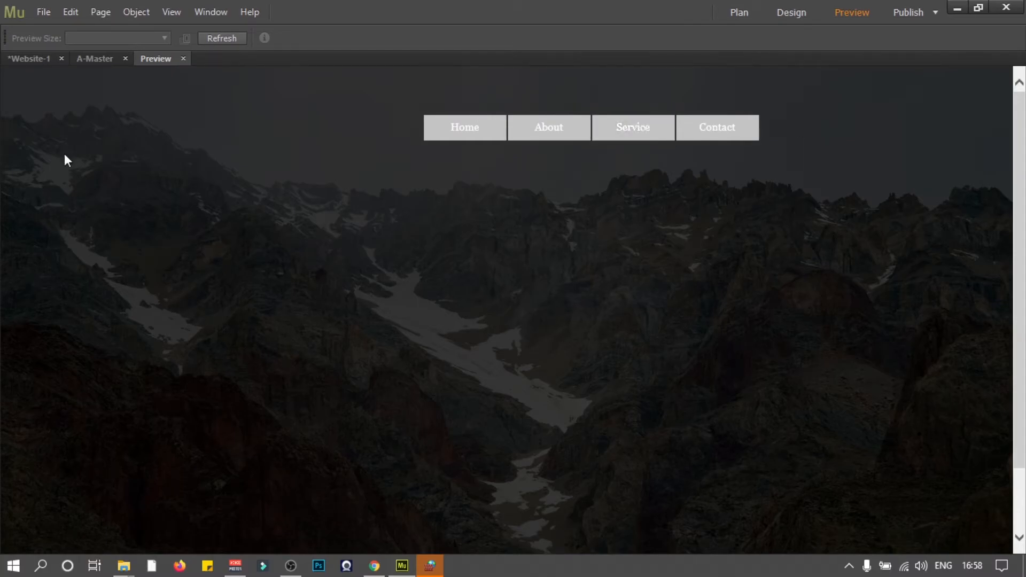
# - Try the A-Master menu's right icon set to On, restore Submenus Only, and preview the page
pyautogui.click(94, 58)
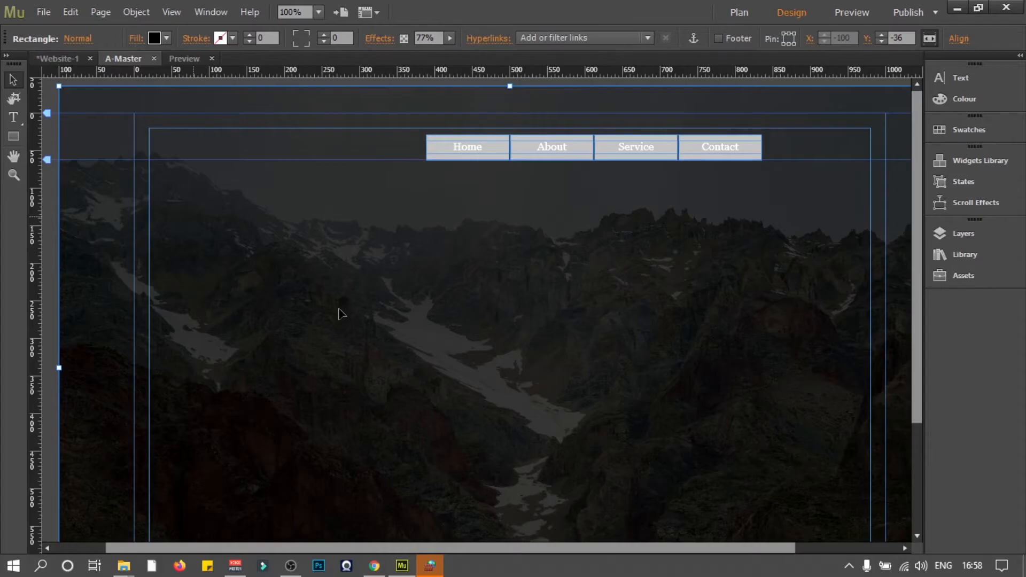
pyautogui.click(757, 145)
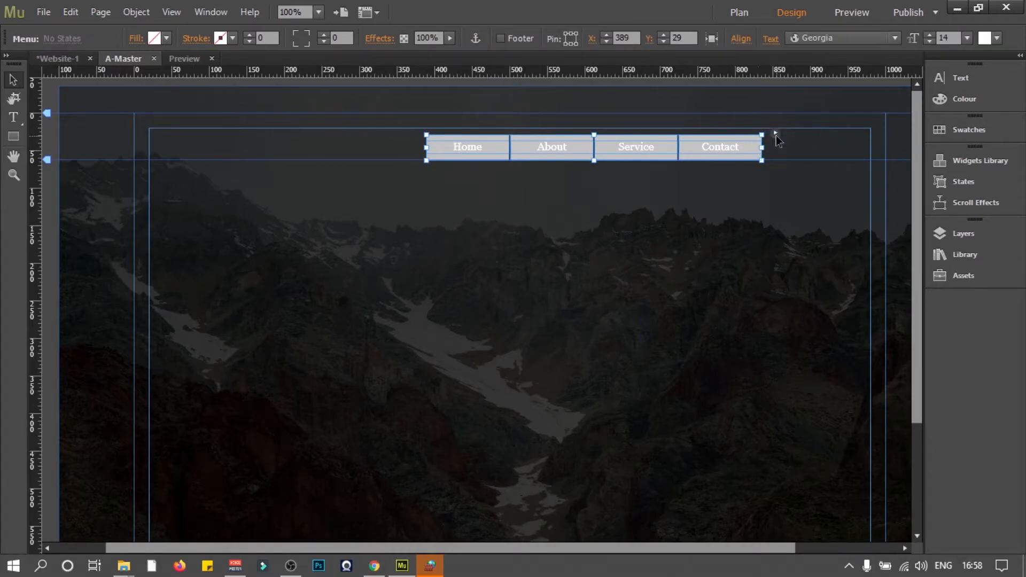
pyautogui.click(775, 133)
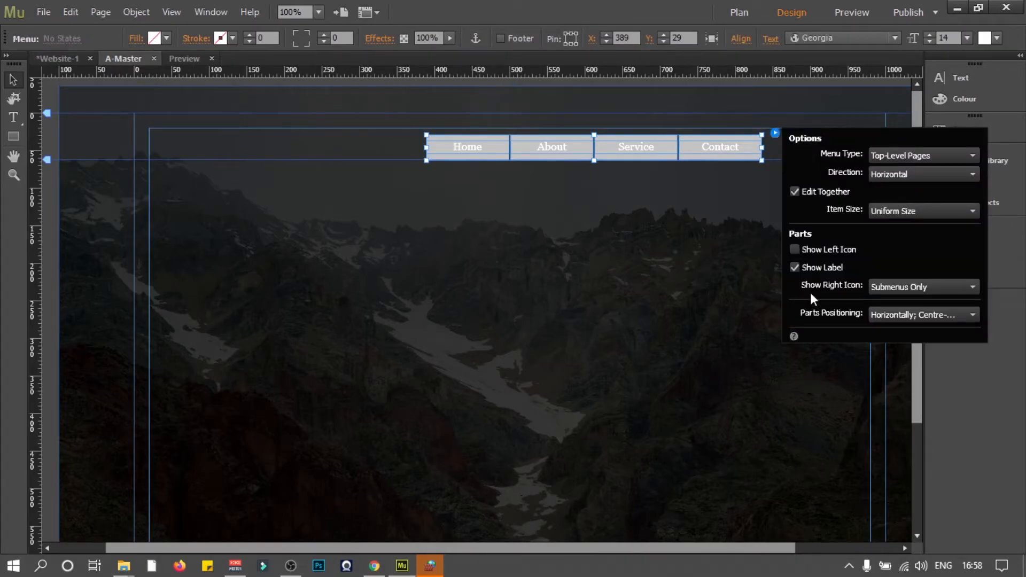
pyautogui.click(972, 287)
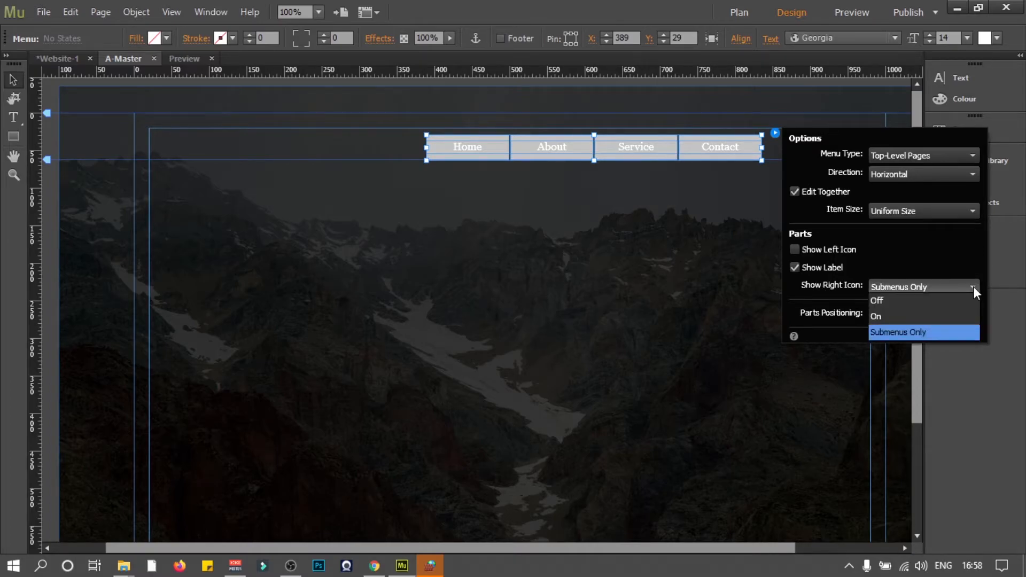
pyautogui.click(931, 316)
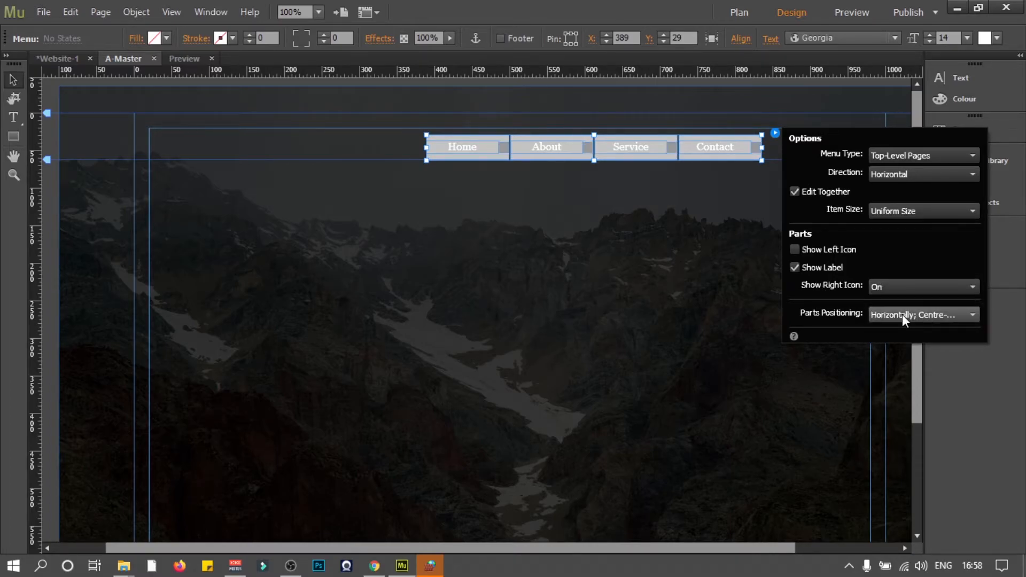
pyautogui.click(977, 290)
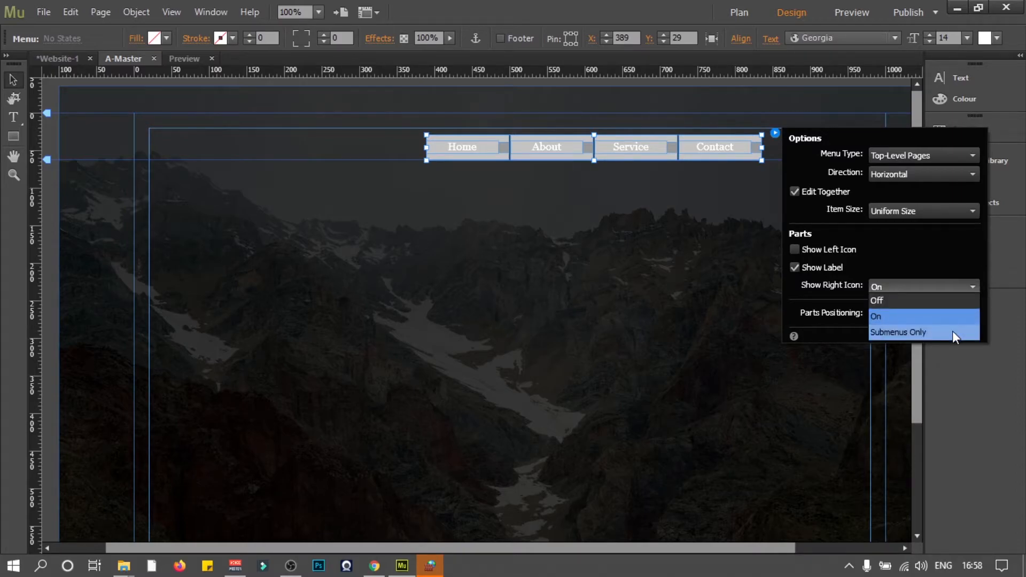
pyautogui.click(952, 331)
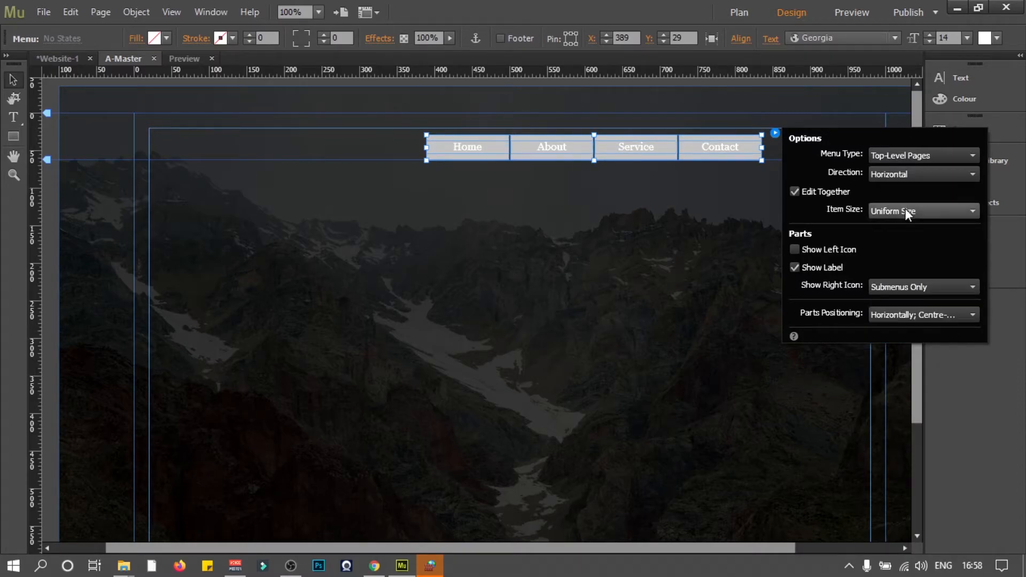
pyautogui.click(779, 137)
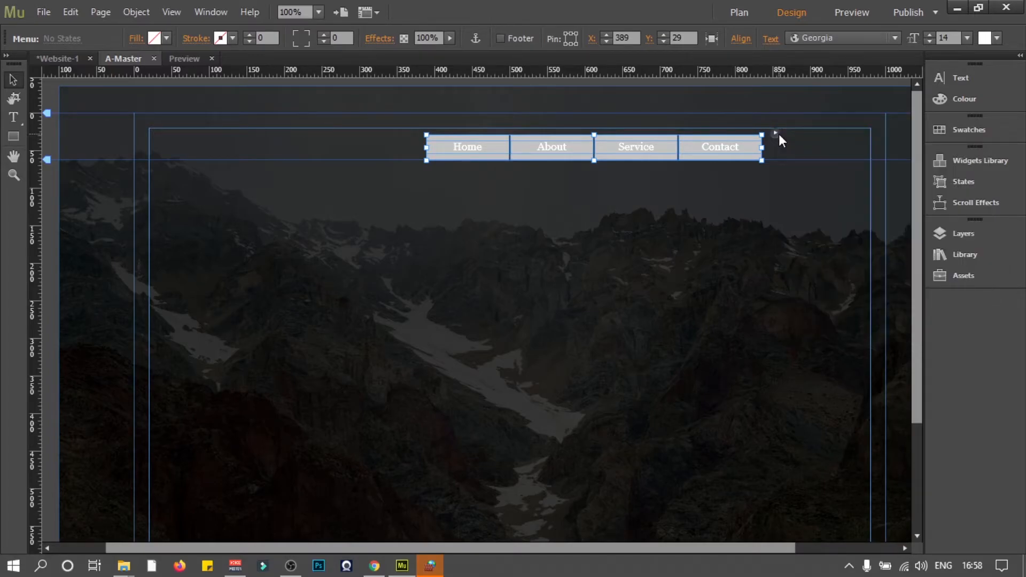
pyautogui.click(852, 12)
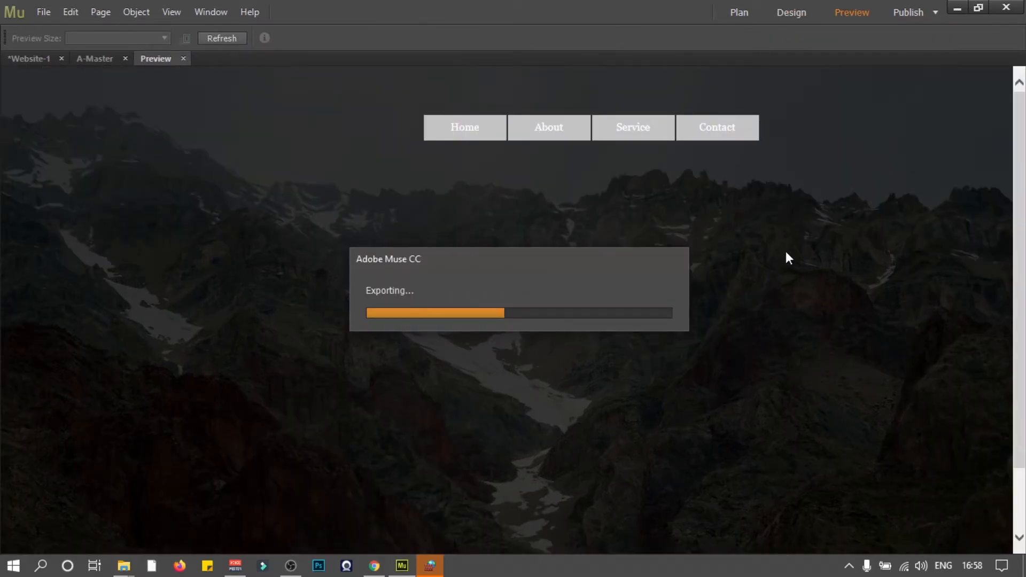
# - Set the menu's right icon to On and test the Service item in the page preview
pyautogui.click(106, 61)
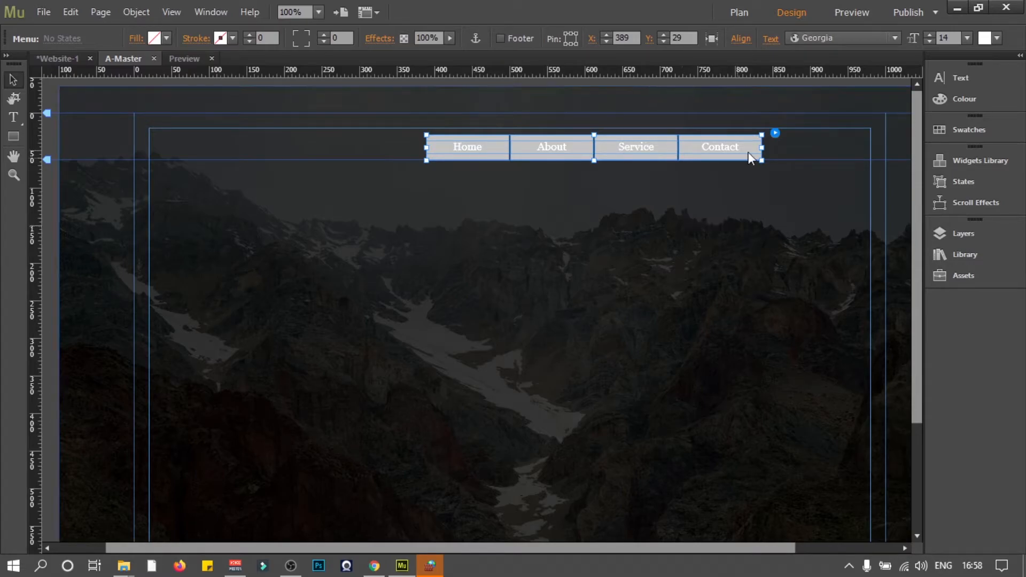
pyautogui.click(775, 133)
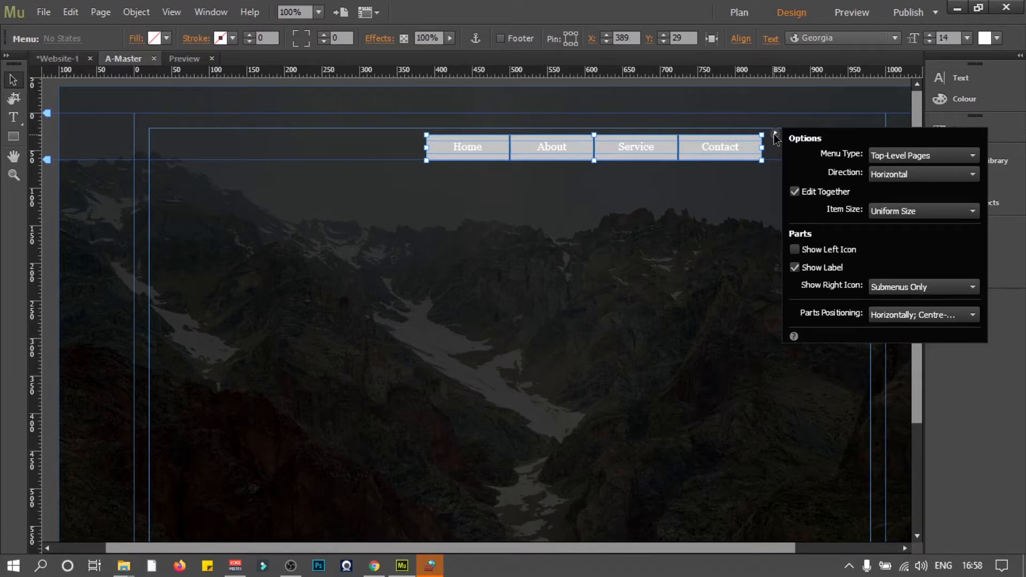
pyautogui.click(903, 287)
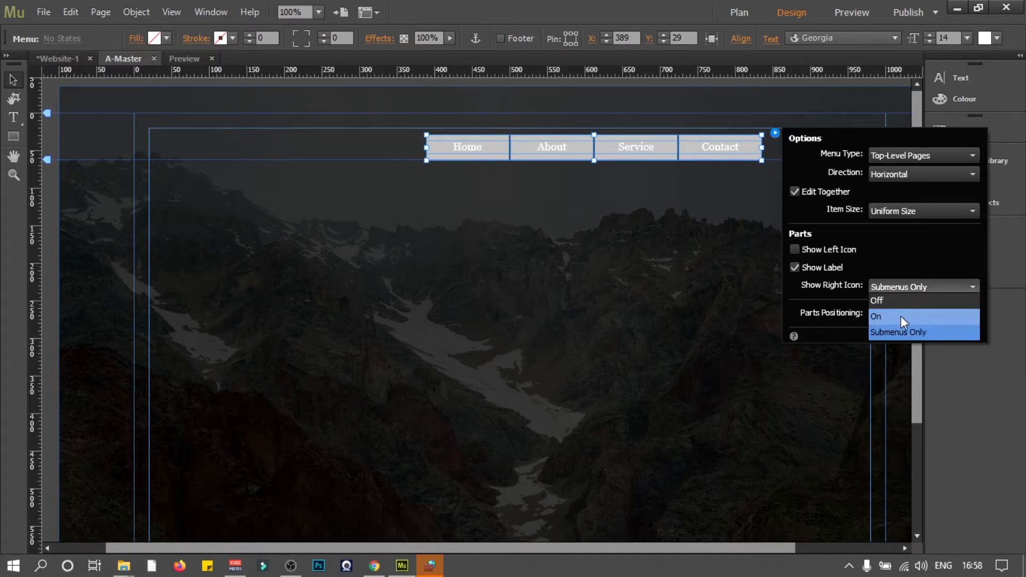
pyautogui.click(900, 316)
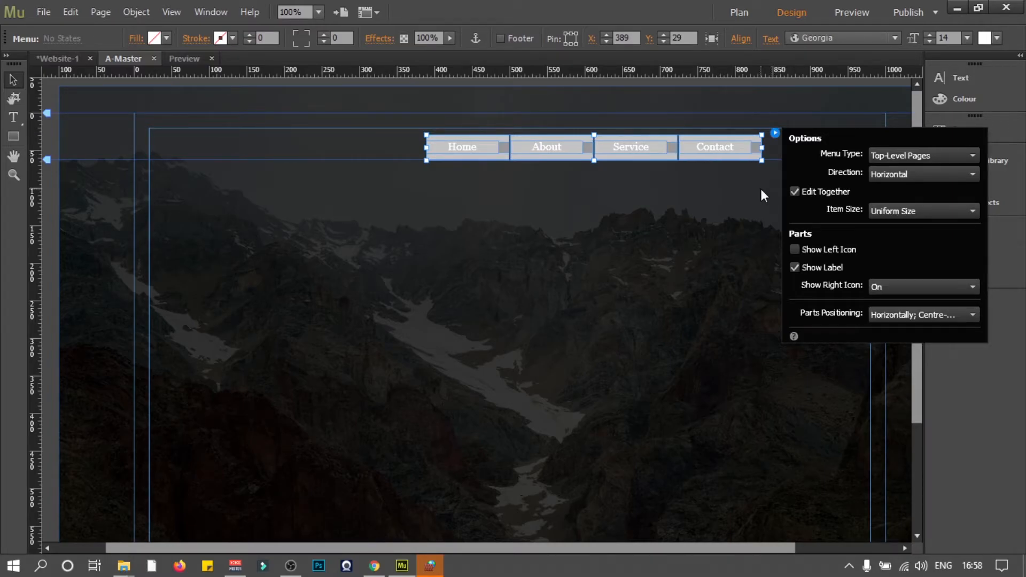
pyautogui.click(761, 188)
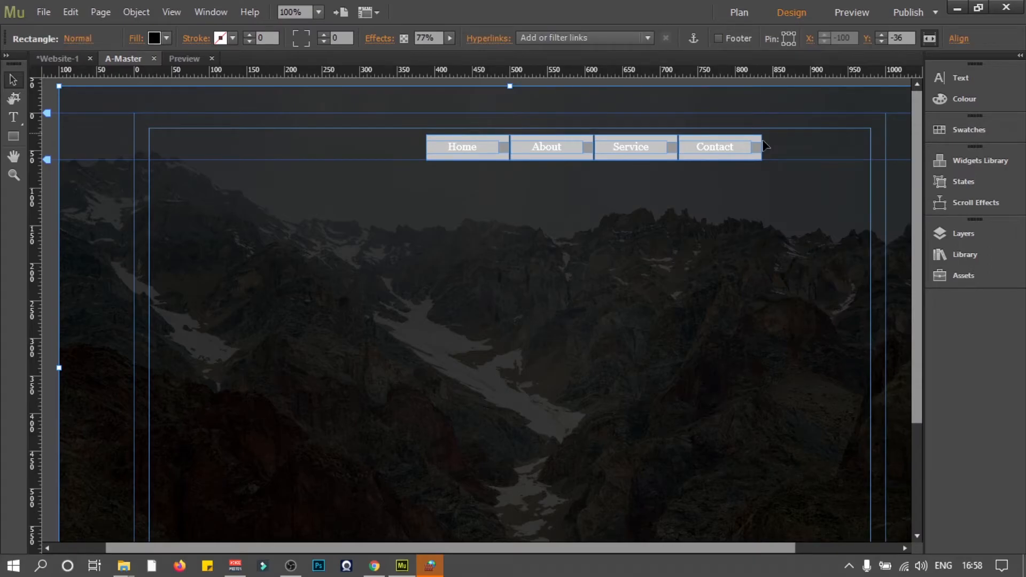
pyautogui.click(851, 12)
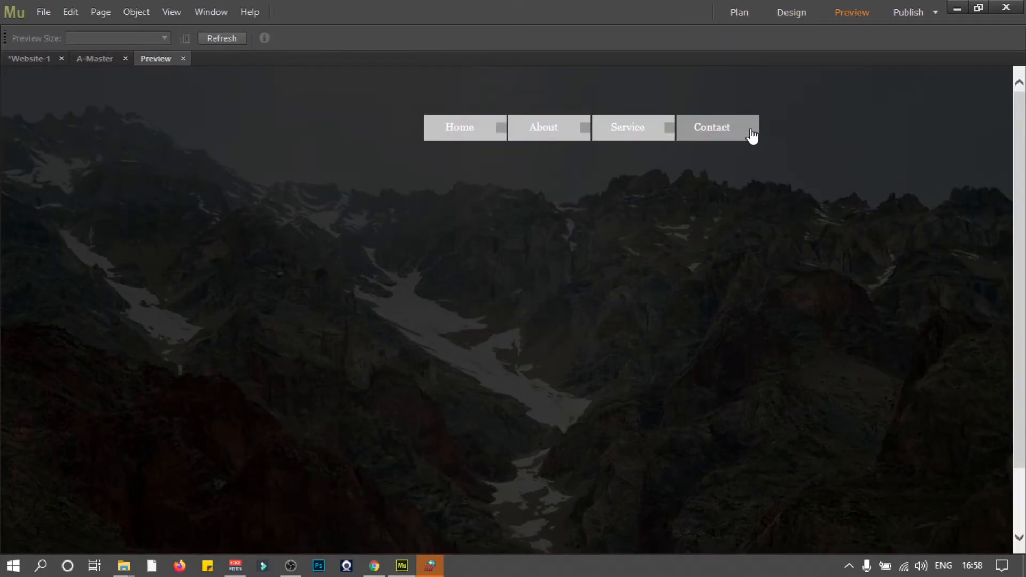
pyautogui.click(640, 126)
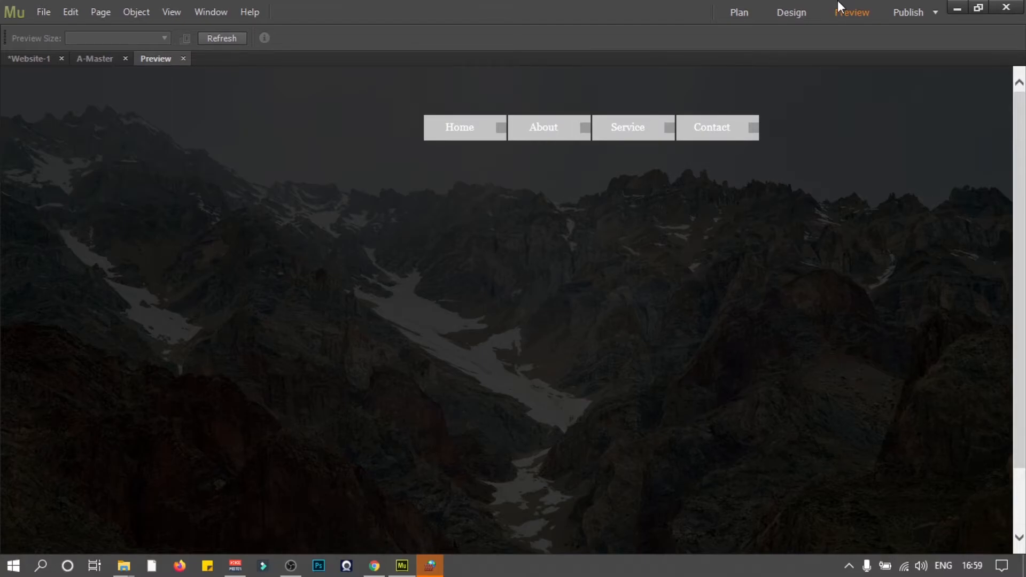
# - Set the A-Master menu's right icon to Off
pyautogui.click(791, 13)
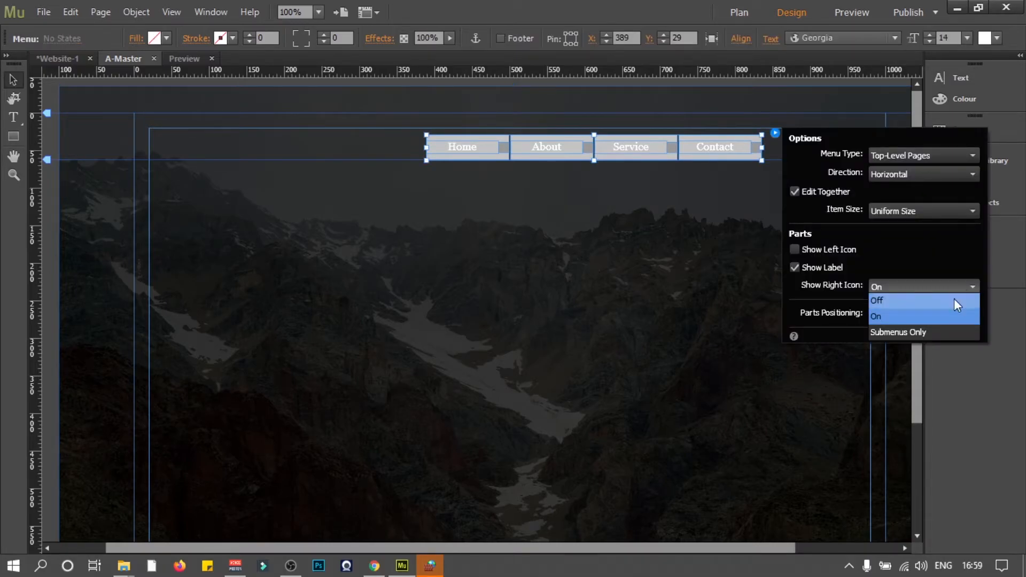
pyautogui.click(953, 297)
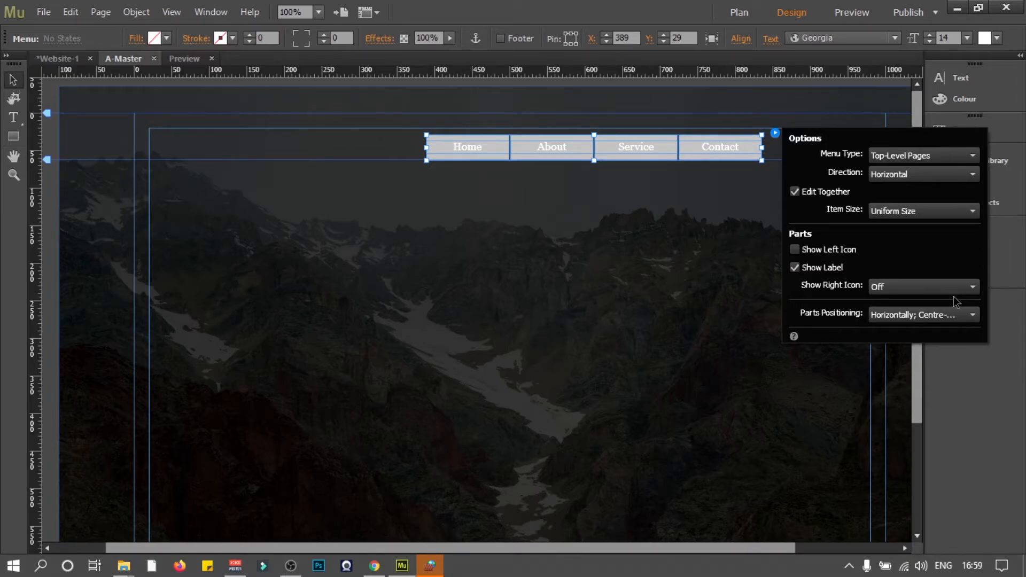
pyautogui.click(719, 148)
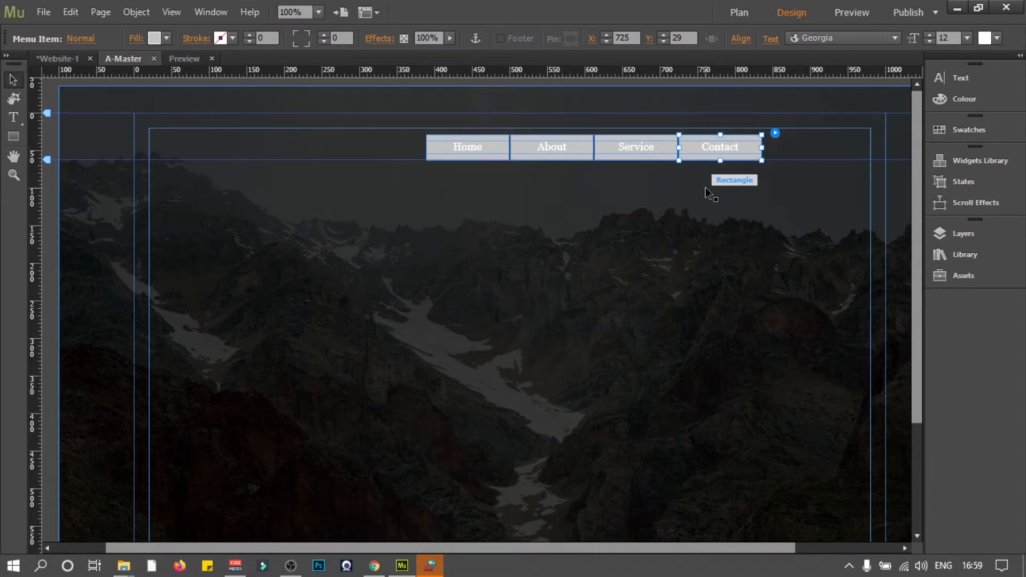
# - Select the Home label's text in the menu and set its font to Roboto Light
pyautogui.click(469, 149)
pyautogui.click(470, 152)
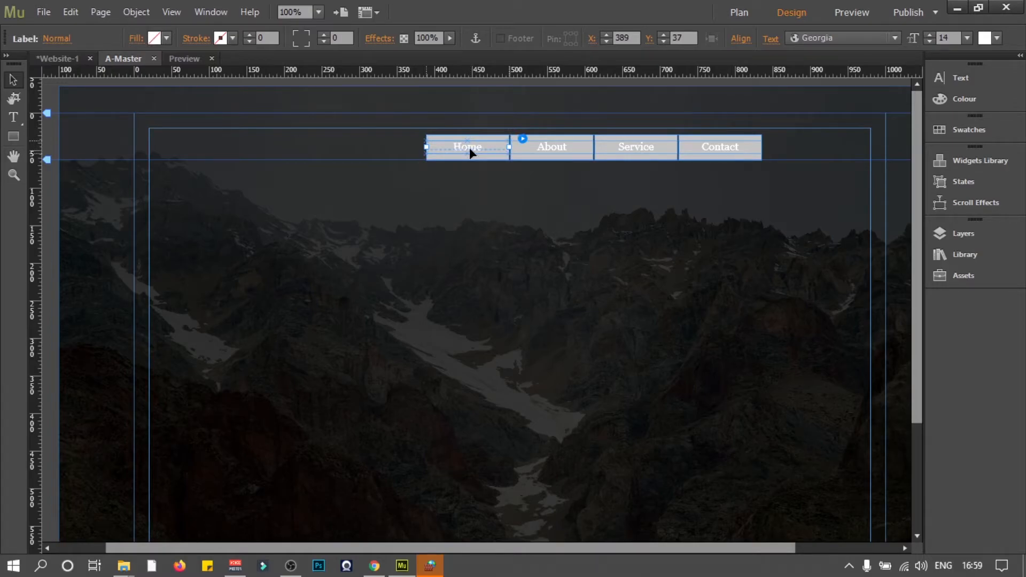
pyautogui.doubleClick(470, 151)
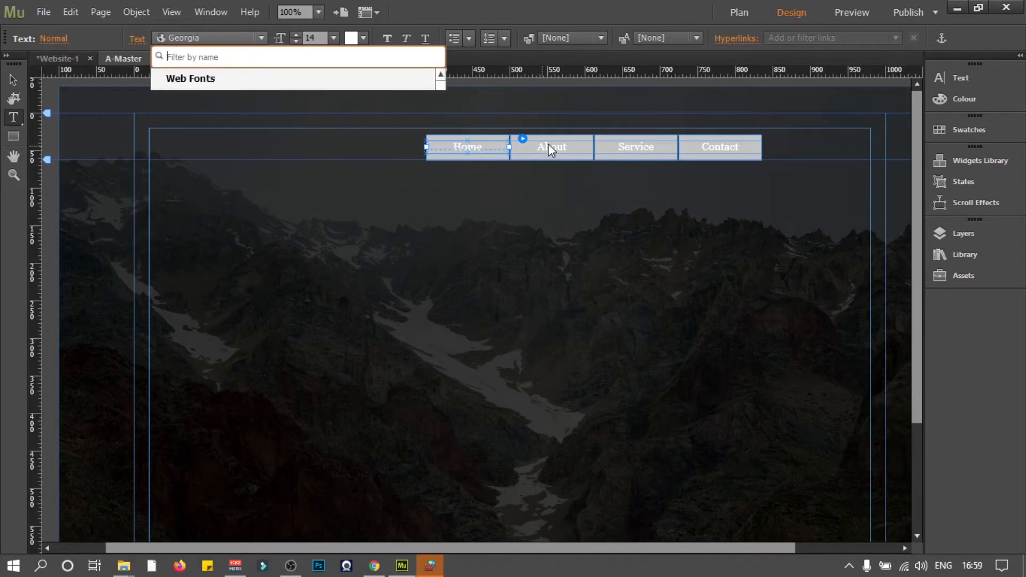
pyautogui.click(462, 148)
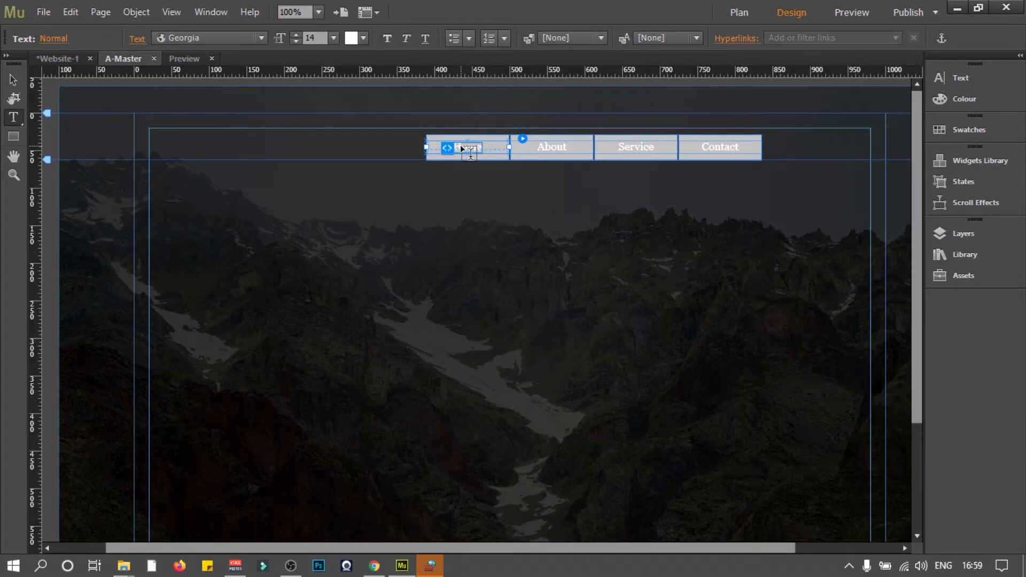
pyautogui.click(263, 37)
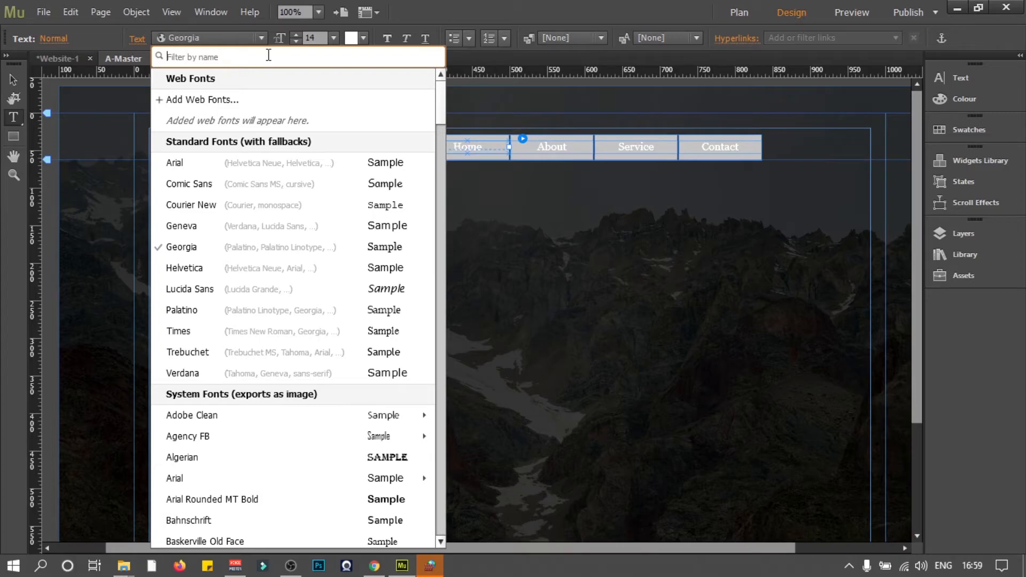
pyautogui.write('robo')
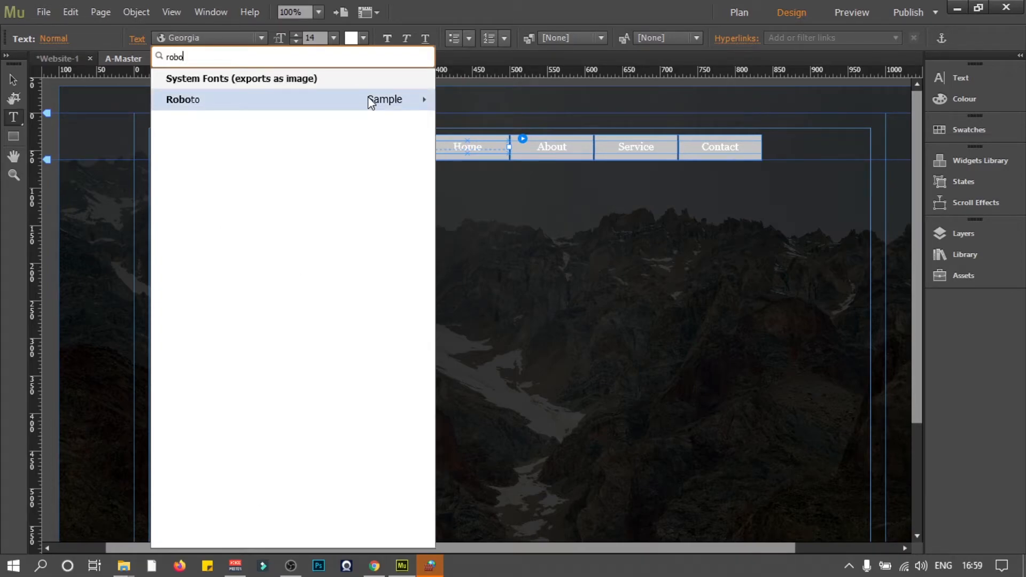
pyautogui.moveTo(370, 101)
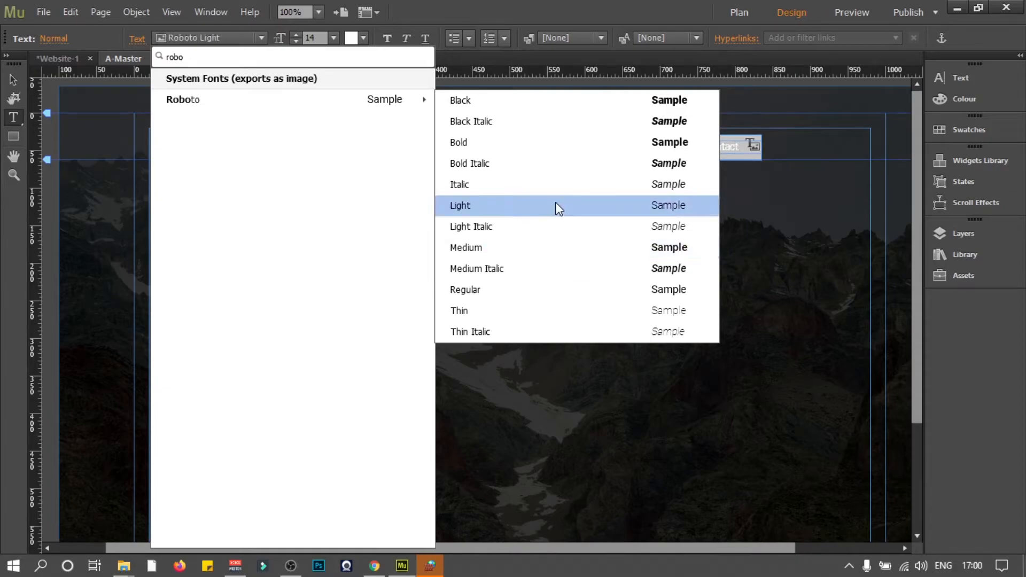
pyautogui.click(618, 207)
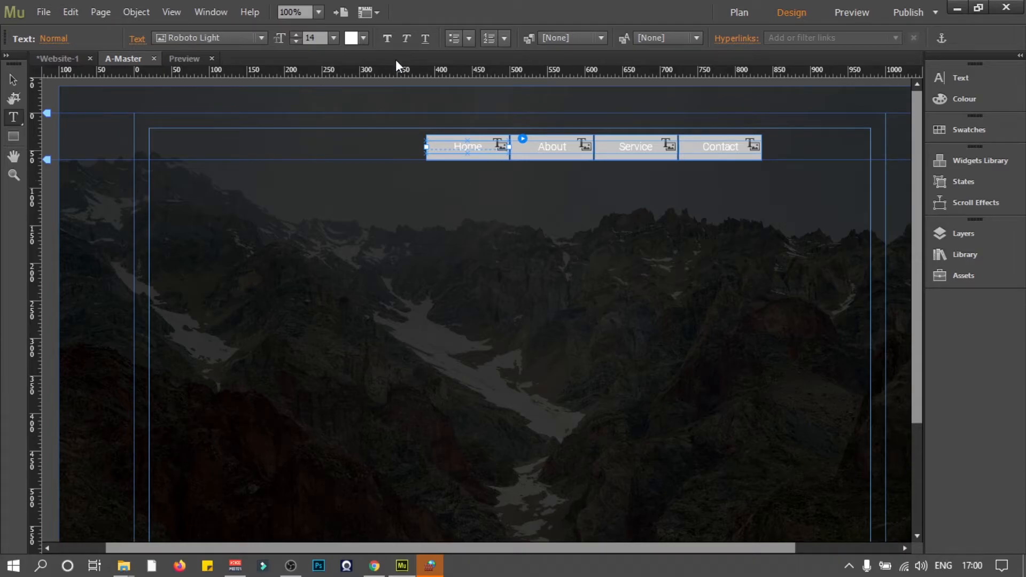
# - Try bold and a size of 16 on the menu label text, and restore regular weight at size 14
pyautogui.hotkey('ctrl', 'b')
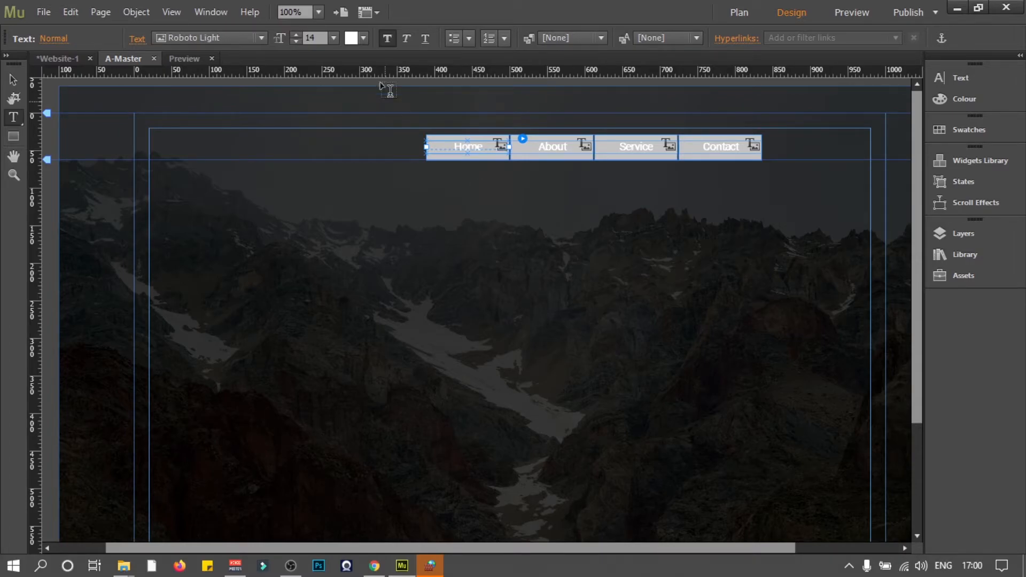
pyautogui.click(296, 35)
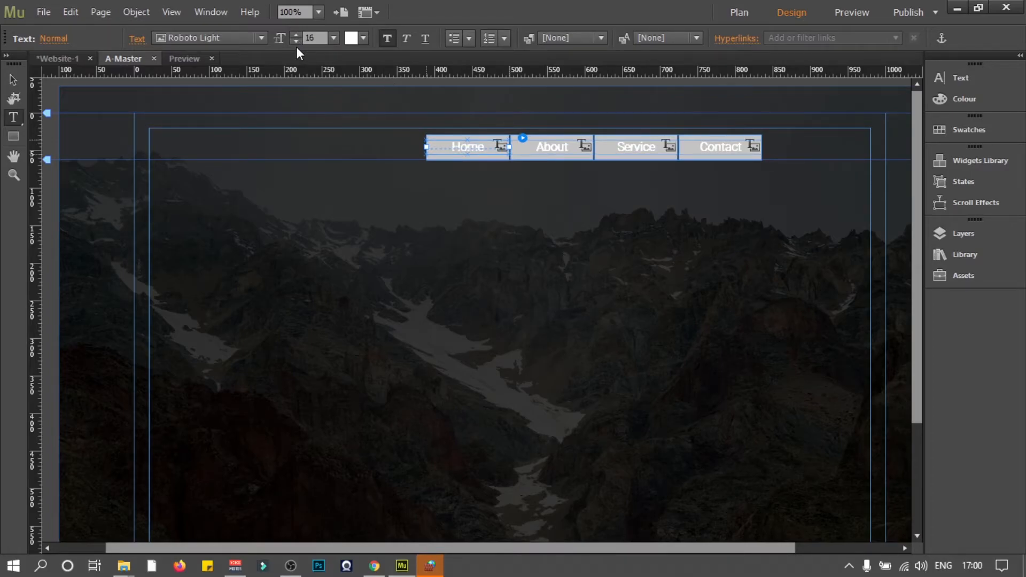
pyautogui.click(297, 41)
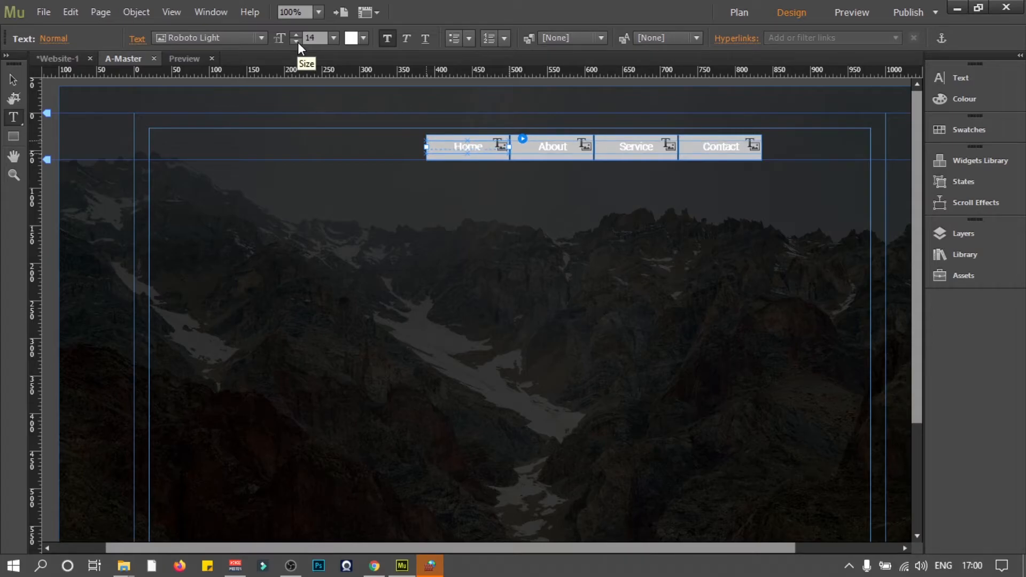
pyautogui.click(387, 38)
pyautogui.click(404, 38)
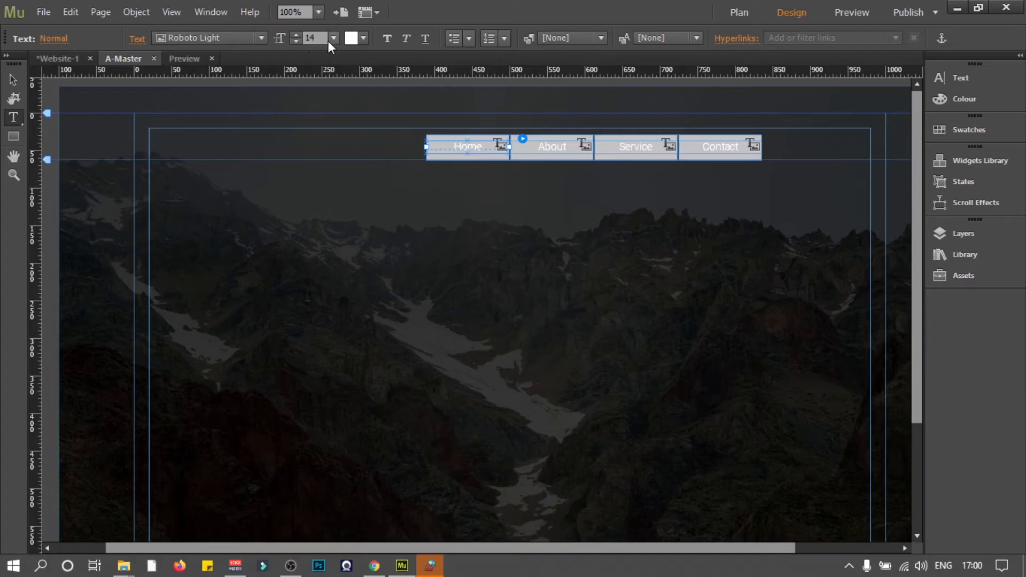
# - Set the menu label text size to 13 and finish editing the Home label
pyautogui.click(296, 41)
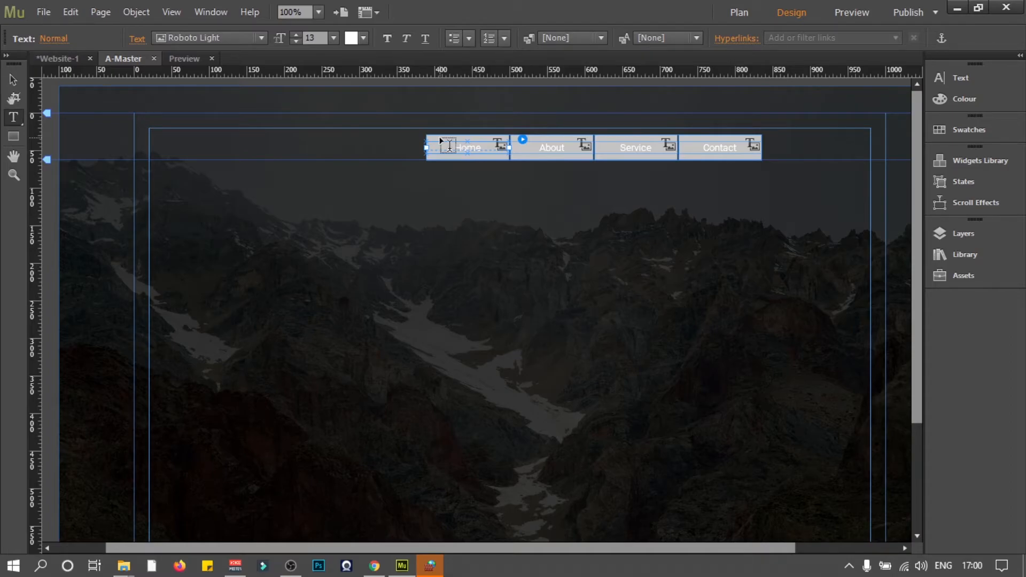
pyautogui.press('Escape')
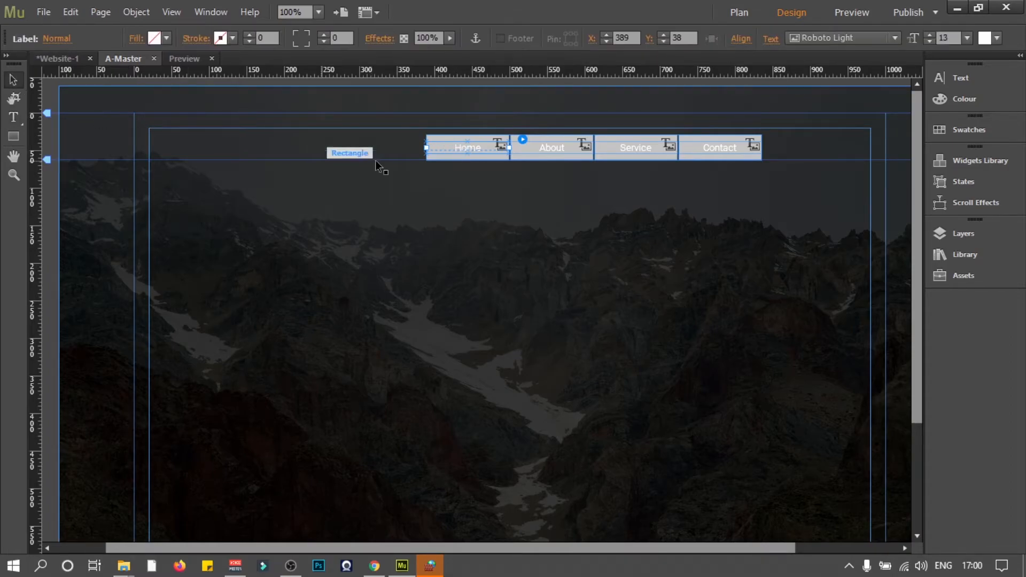
# - Examine the menu's options, including Edit Together, with the whole menu and with the Home item selected
pyautogui.click(648, 137)
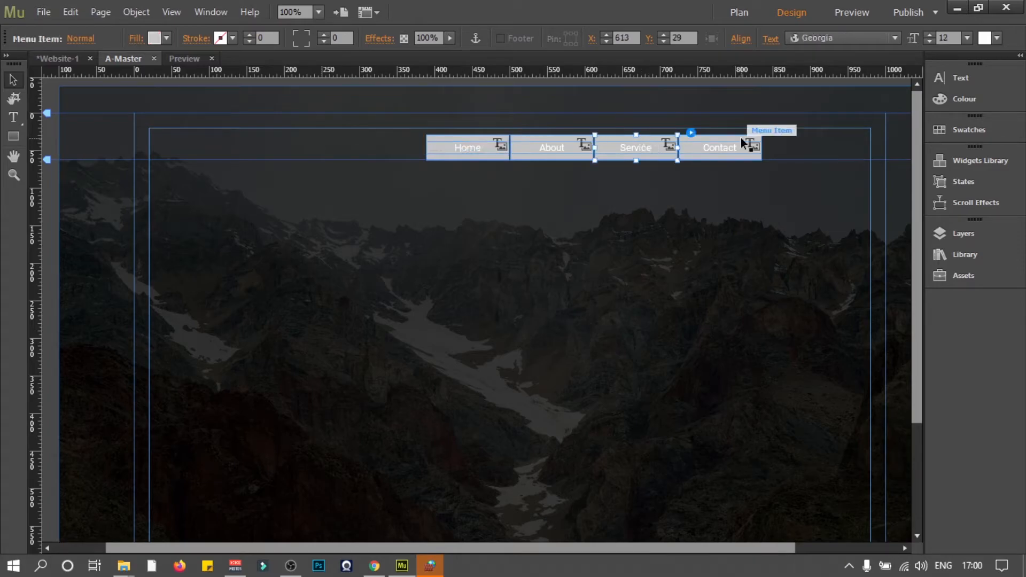
pyautogui.click(459, 138)
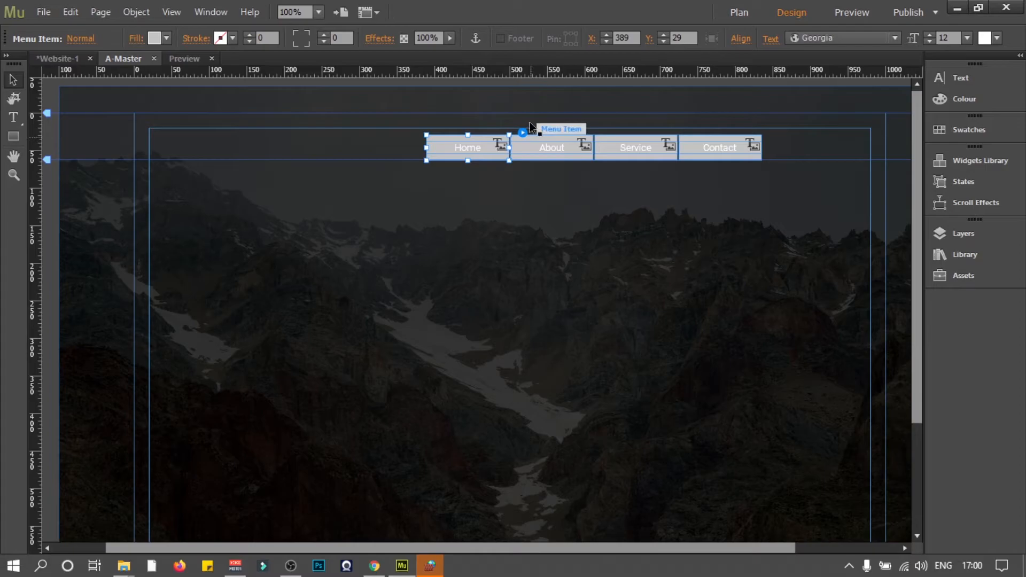
pyautogui.click(524, 133)
pyautogui.click(482, 138)
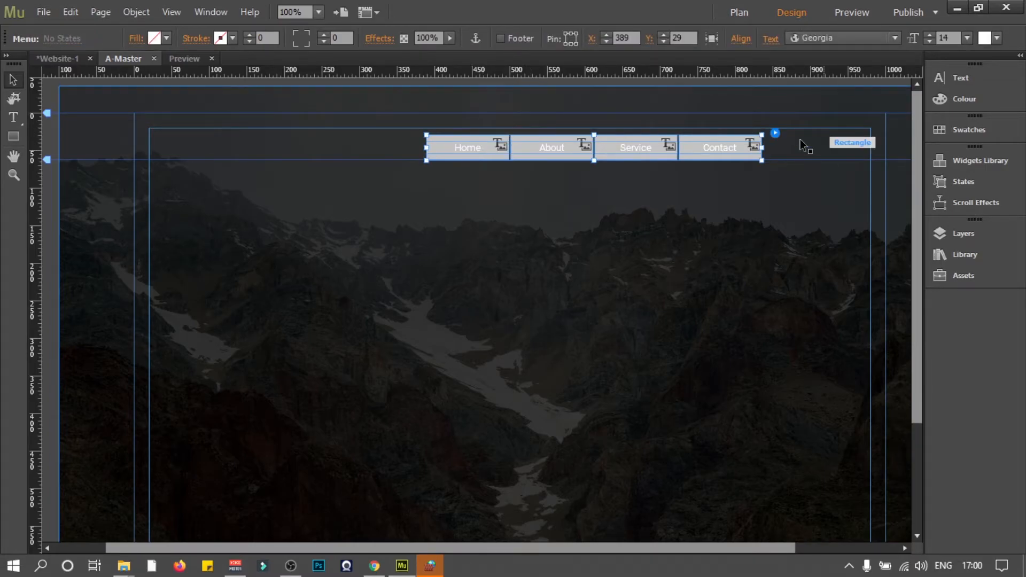
pyautogui.click(775, 133)
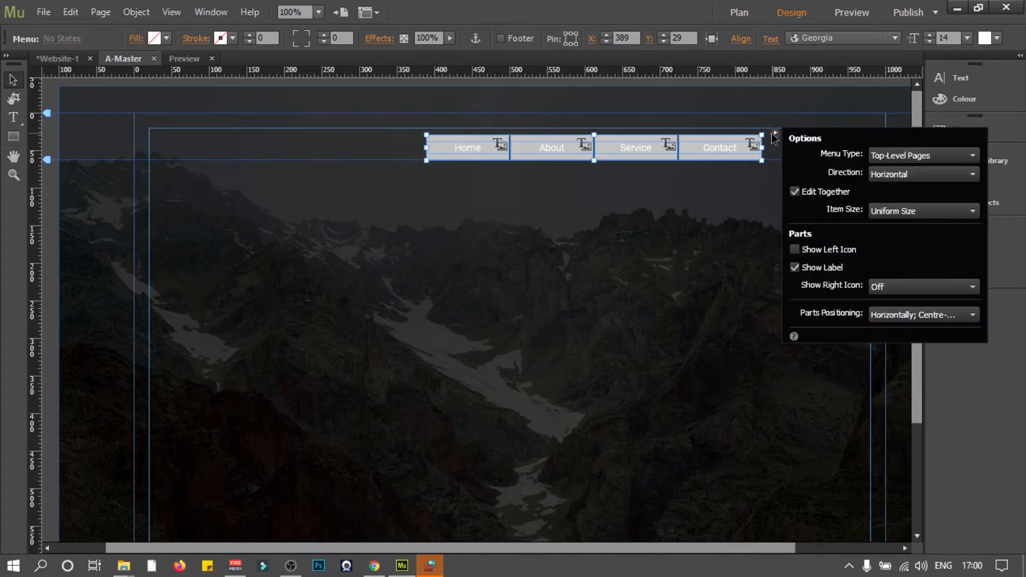
pyautogui.click(795, 193)
pyautogui.click(452, 139)
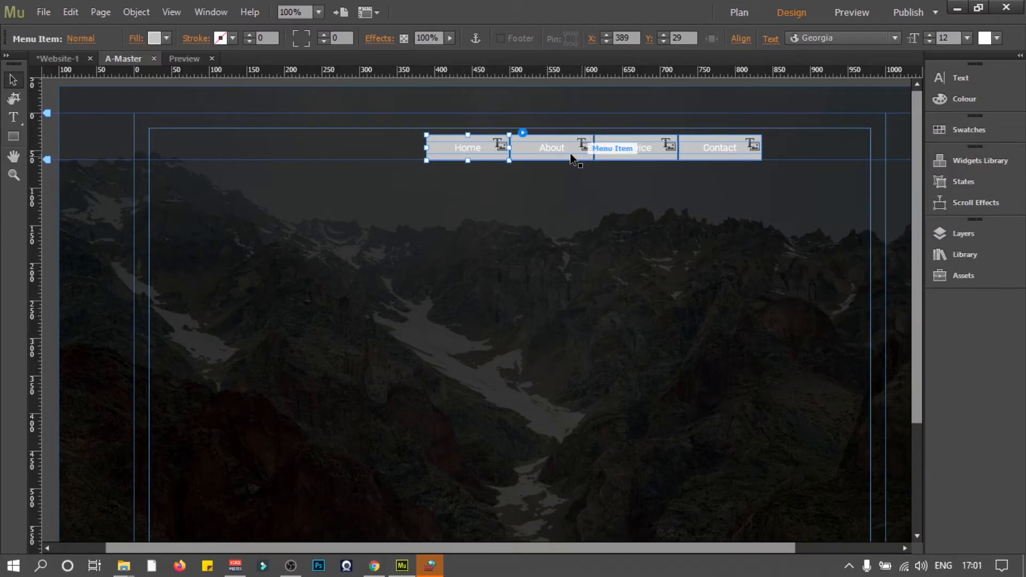
pyautogui.click(523, 133)
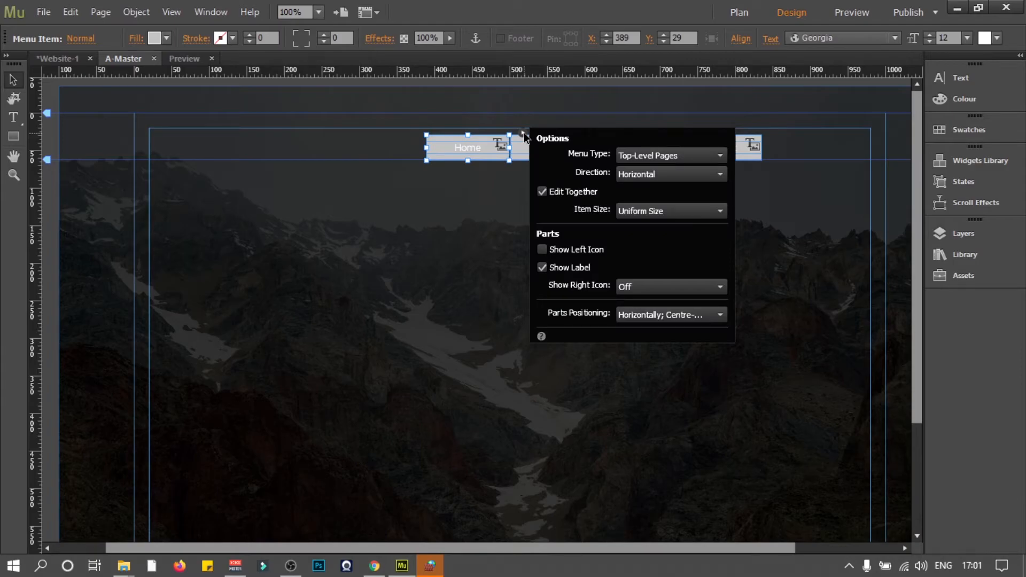
# - Try several colour swatches as the Home menu item's fill, and settle on no fill
pyautogui.click(475, 136)
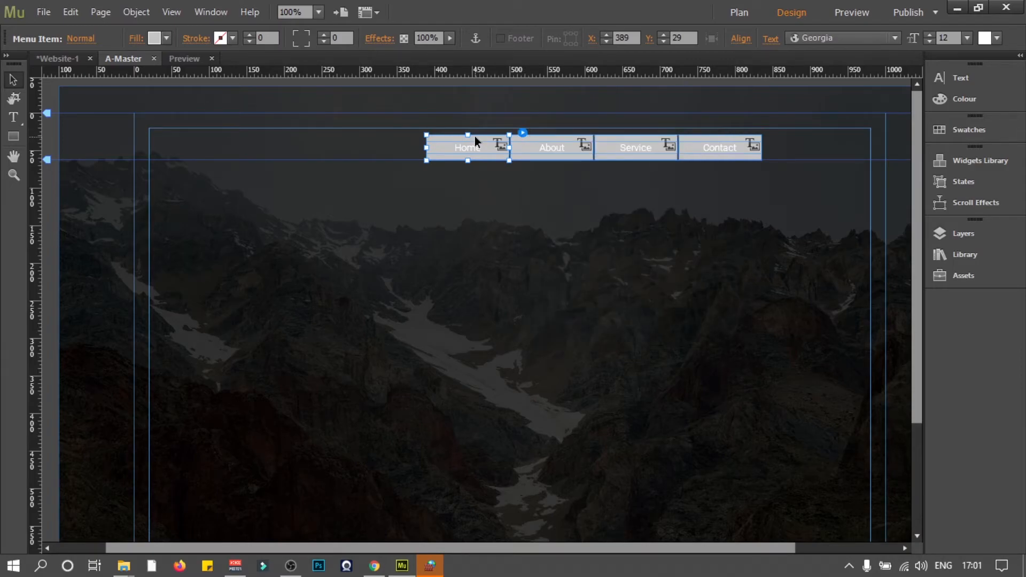
pyautogui.click(168, 38)
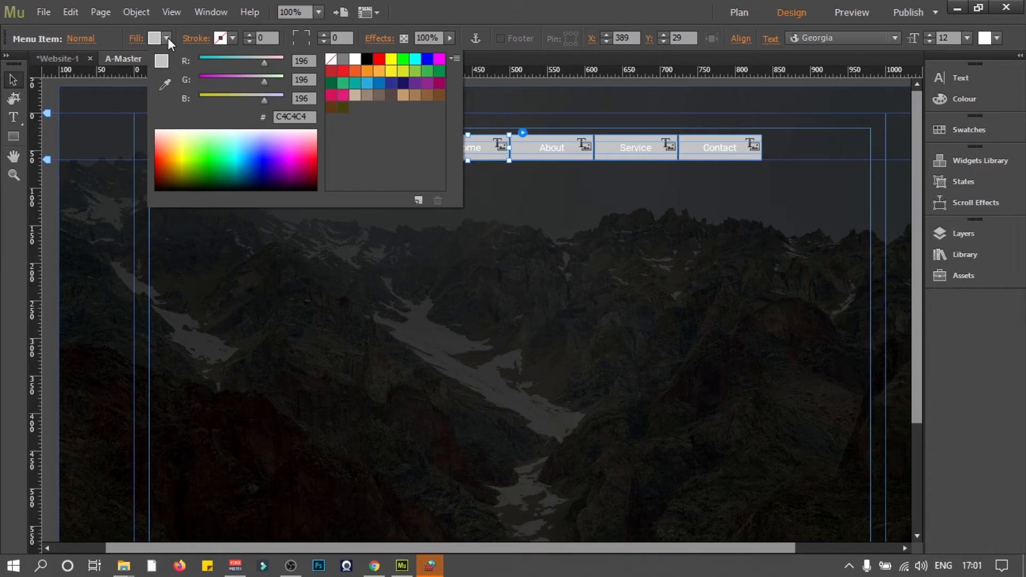
pyautogui.click(388, 73)
pyautogui.click(403, 72)
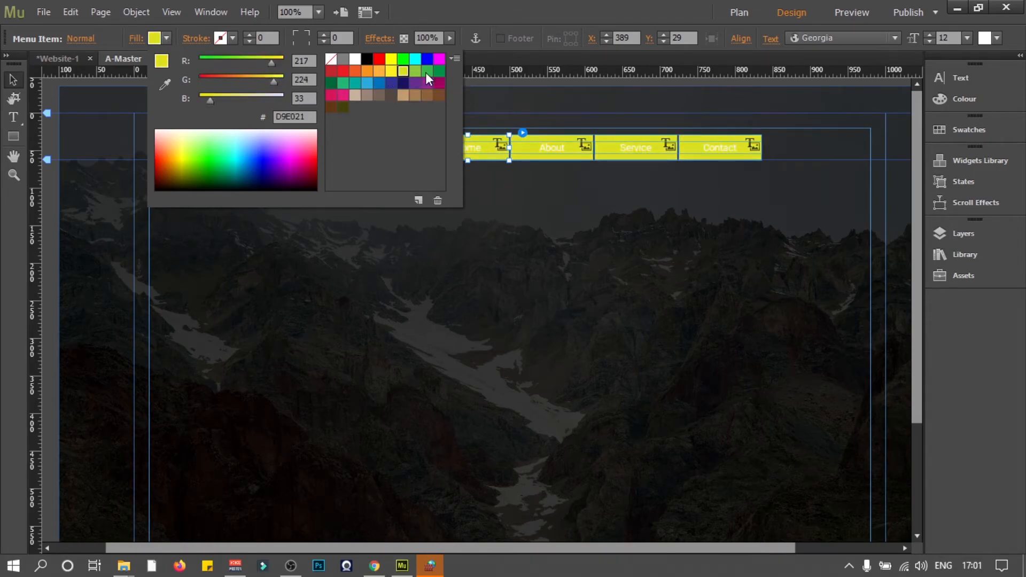
pyautogui.click(443, 62)
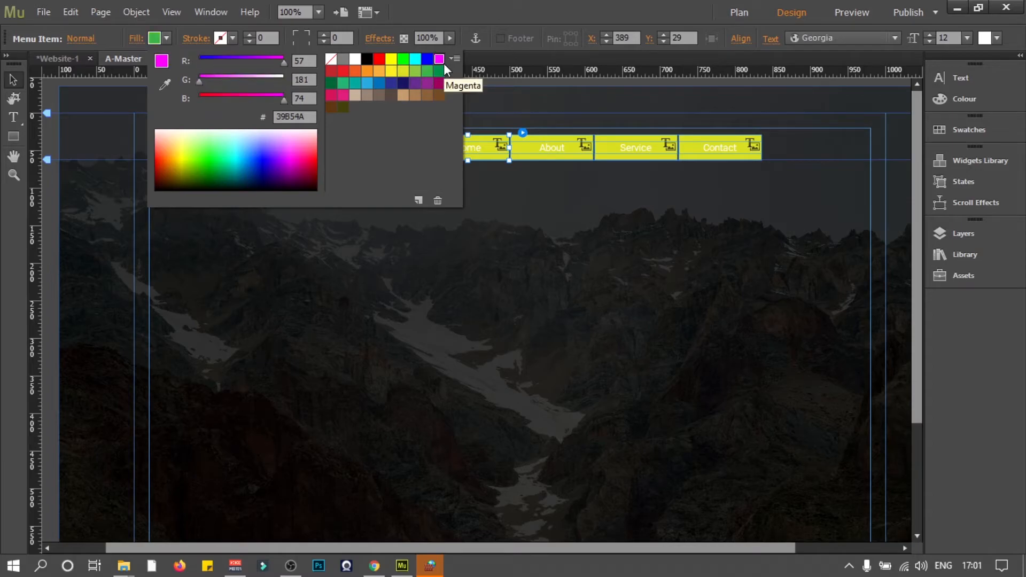
pyautogui.click(404, 96)
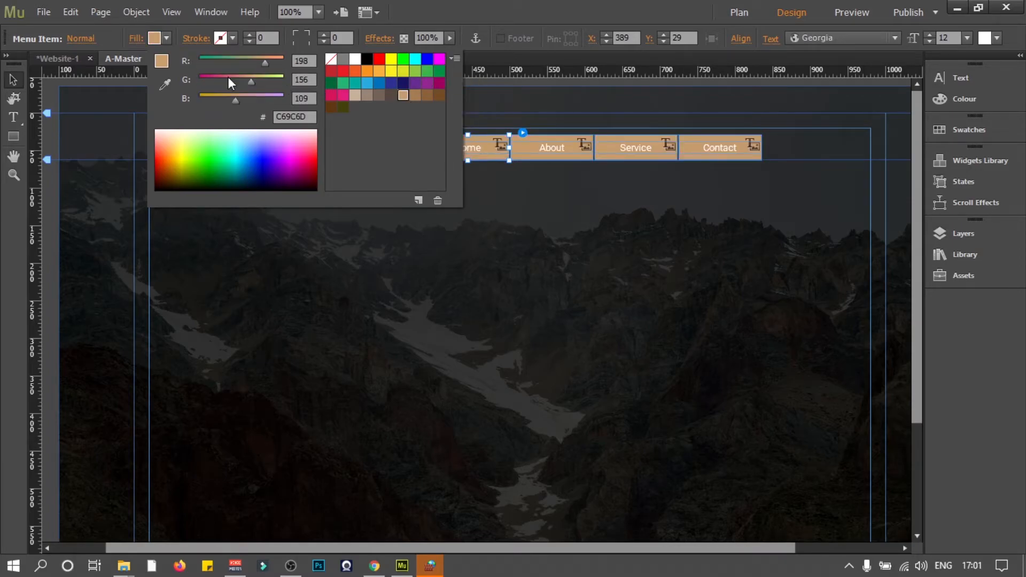
pyautogui.click(332, 60)
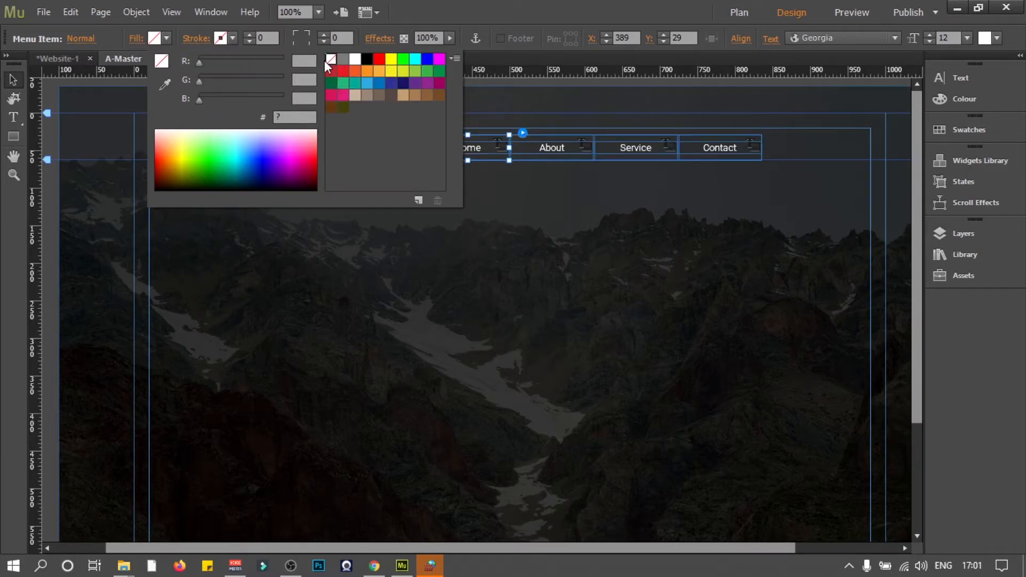
pyautogui.click(165, 41)
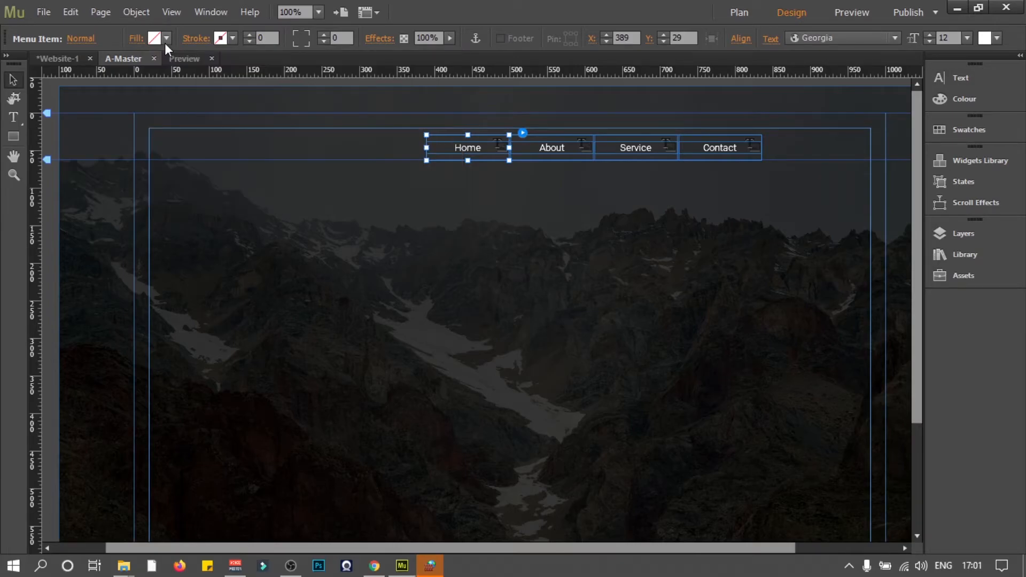
# - Try a red FF0000 stroke of width 1 on the menu items, preview the page and return to A-Master
pyautogui.click(230, 39)
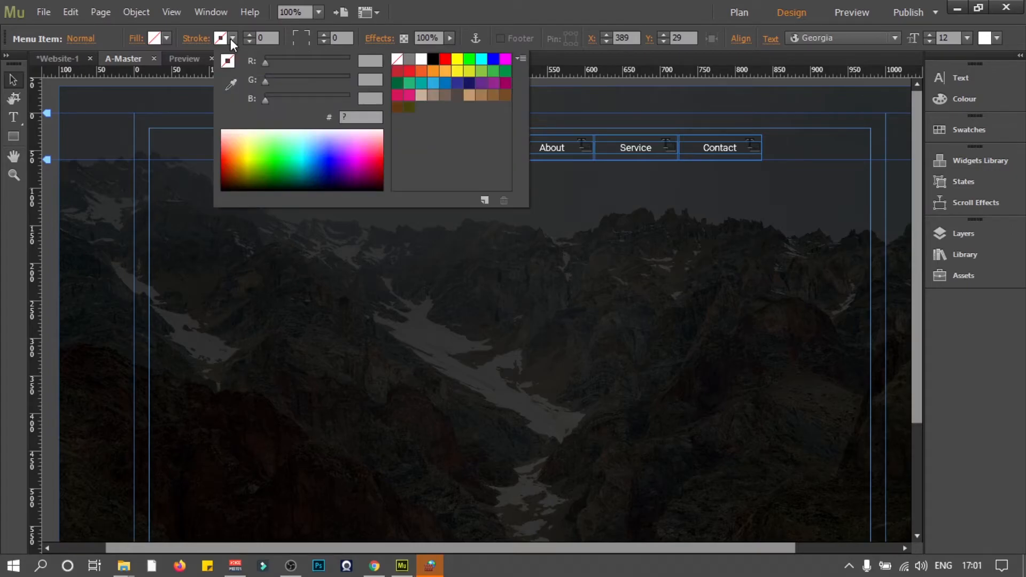
pyautogui.click(444, 60)
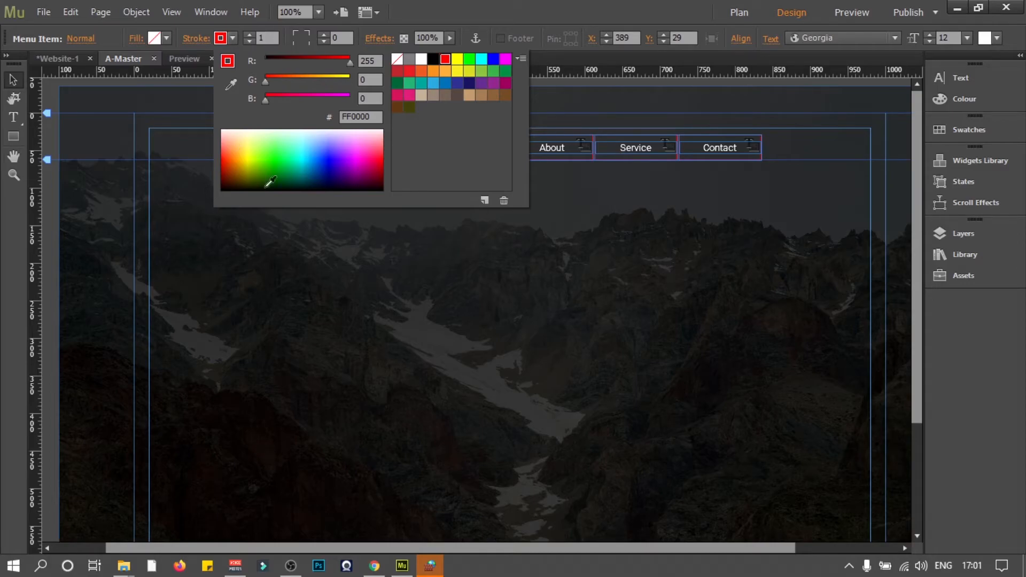
pyautogui.click(35, 60)
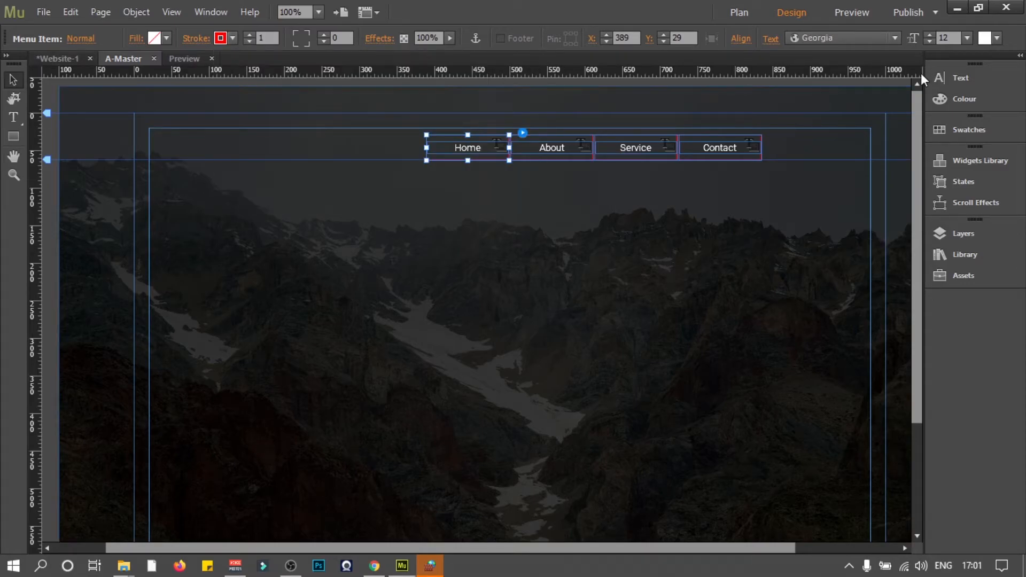
pyautogui.click(838, 11)
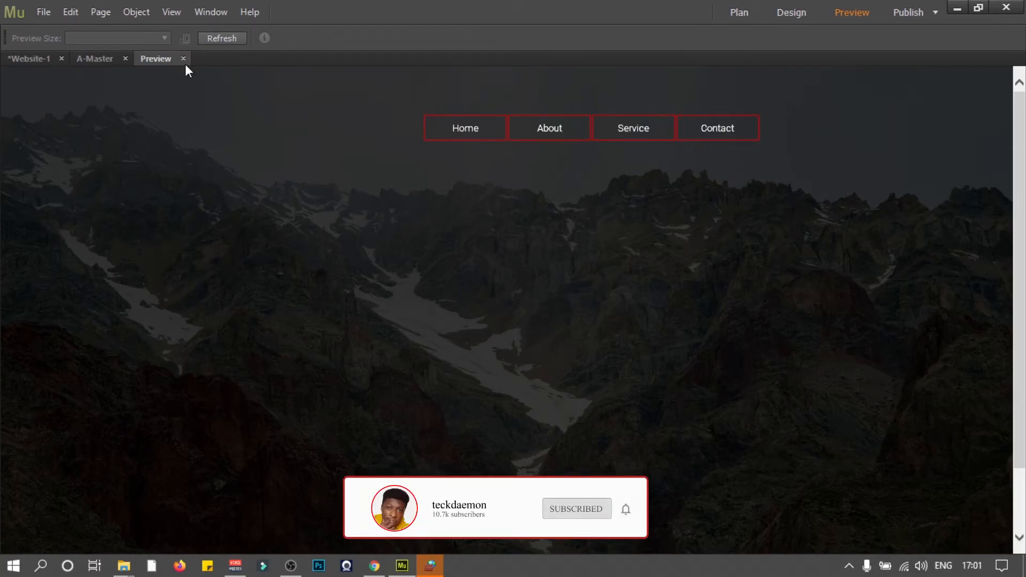
pyautogui.click(109, 60)
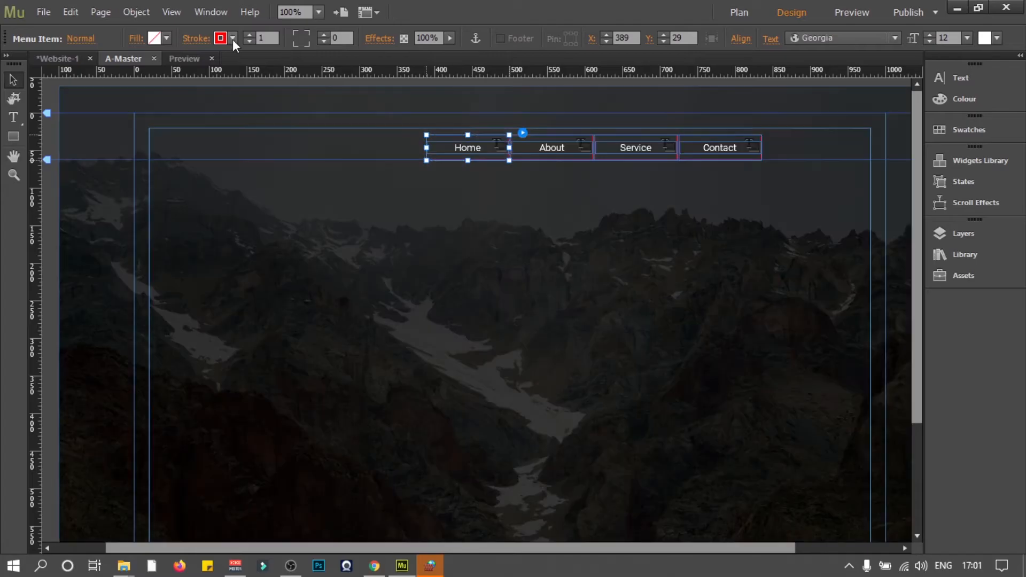
# - Set the menu items' stroke to none, preview the page and return to A-Master
pyautogui.click(232, 39)
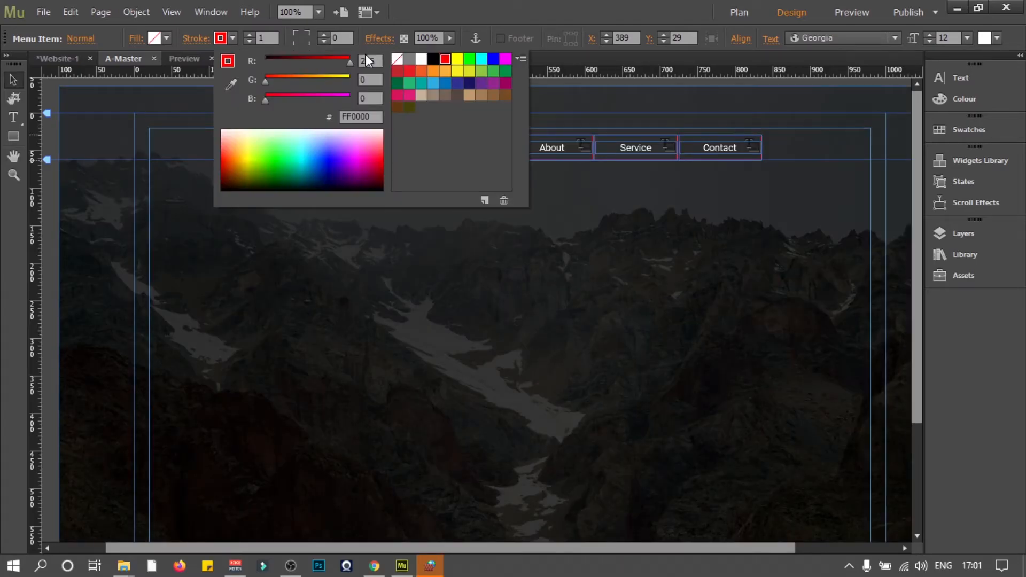
pyautogui.click(396, 60)
pyautogui.click(233, 39)
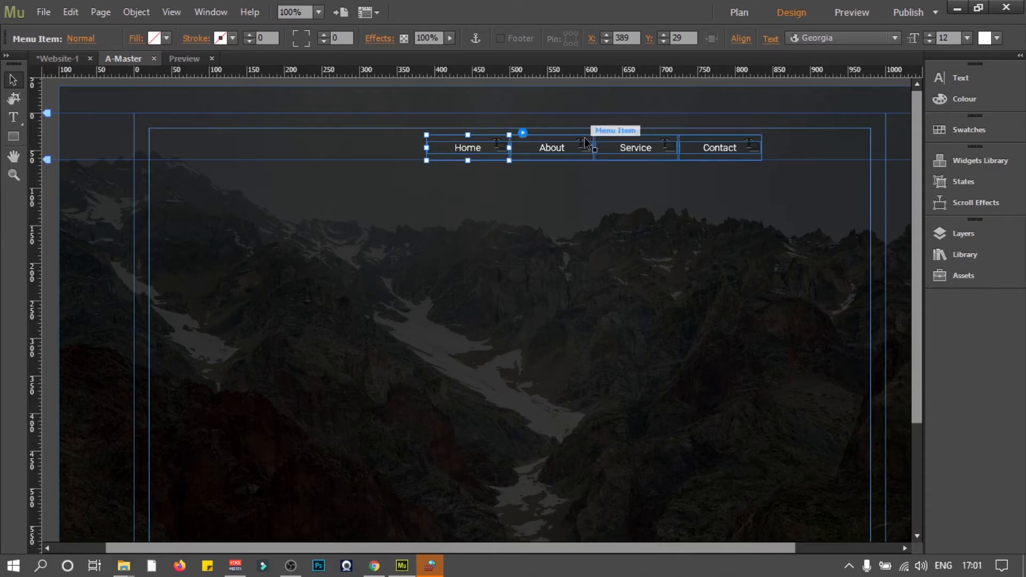
pyautogui.click(868, 16)
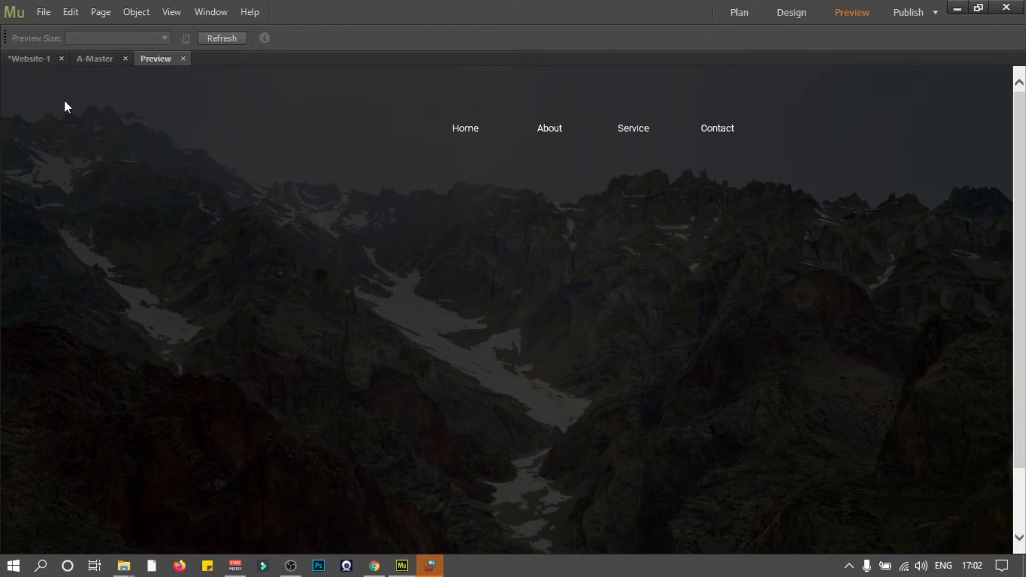
pyautogui.click(95, 58)
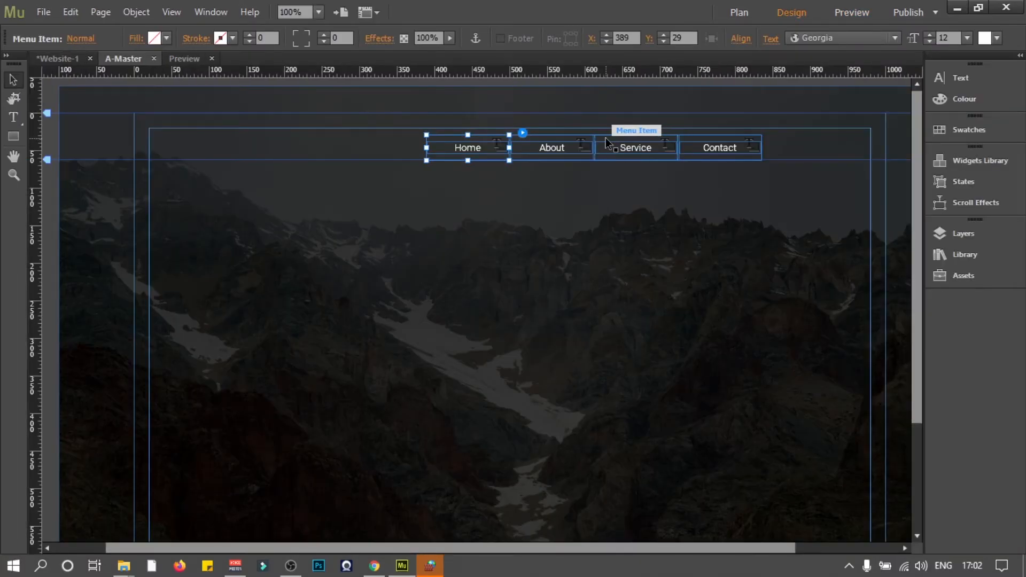
# - Move the menu to the upper-right corner of the page margins and resize it to 29 px high, starting at X 594, Y 20
pyautogui.click(607, 143)
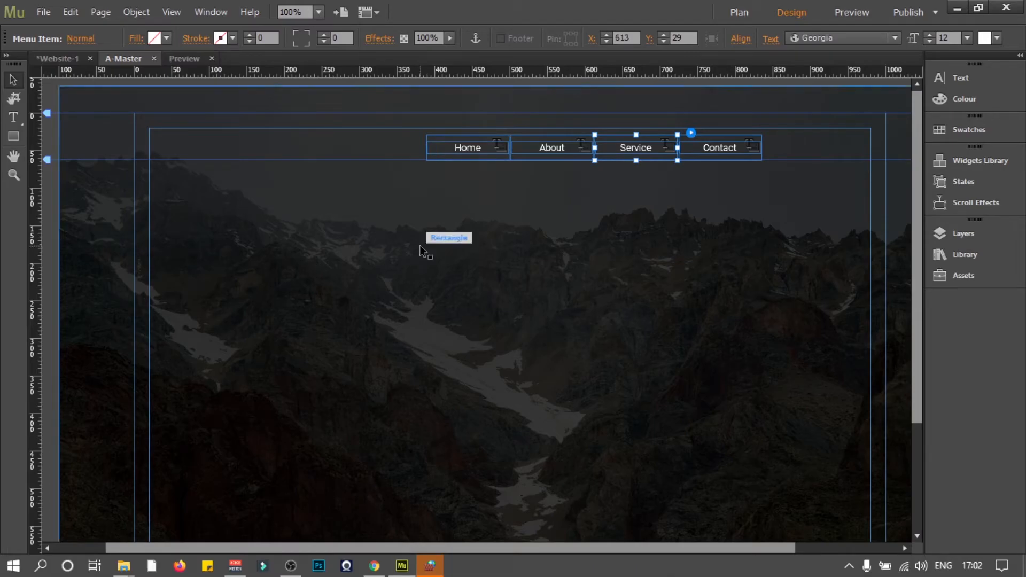
pyautogui.moveTo(469, 139); pyautogui.dragTo(577, 130)
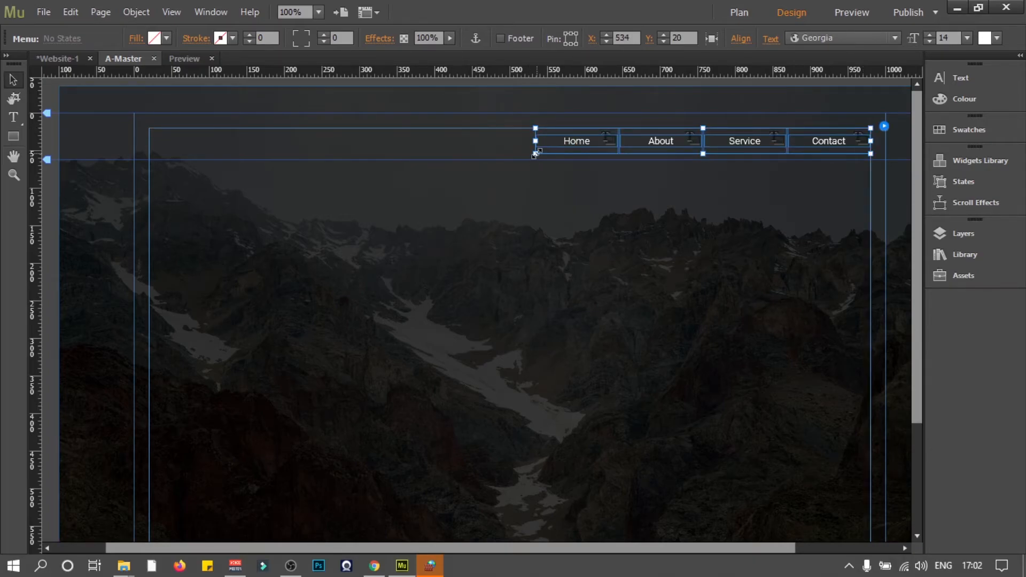
pyautogui.moveTo(534, 154); pyautogui.dragTo(532, 151)
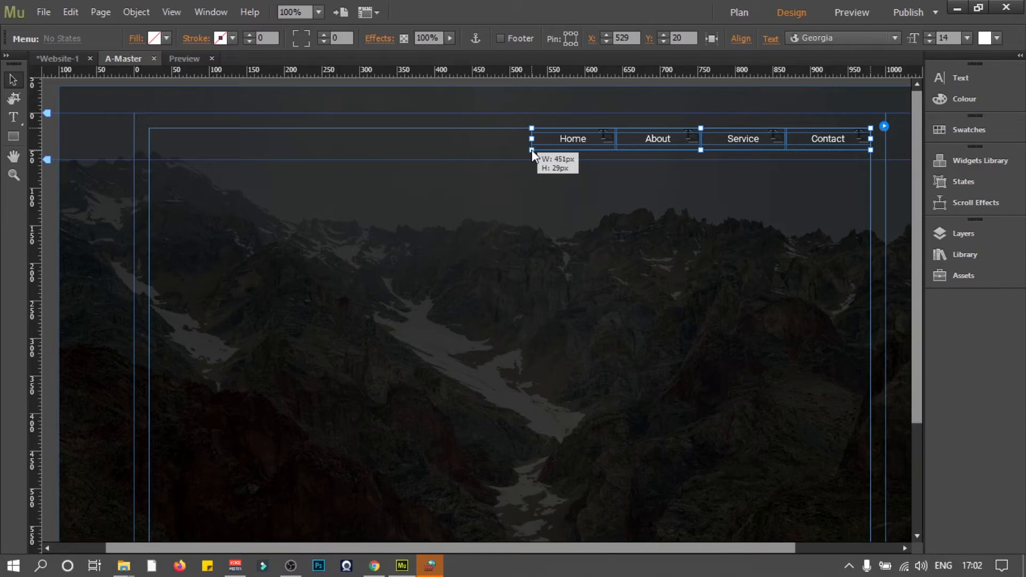
pyautogui.moveTo(532, 153); pyautogui.dragTo(577, 139)
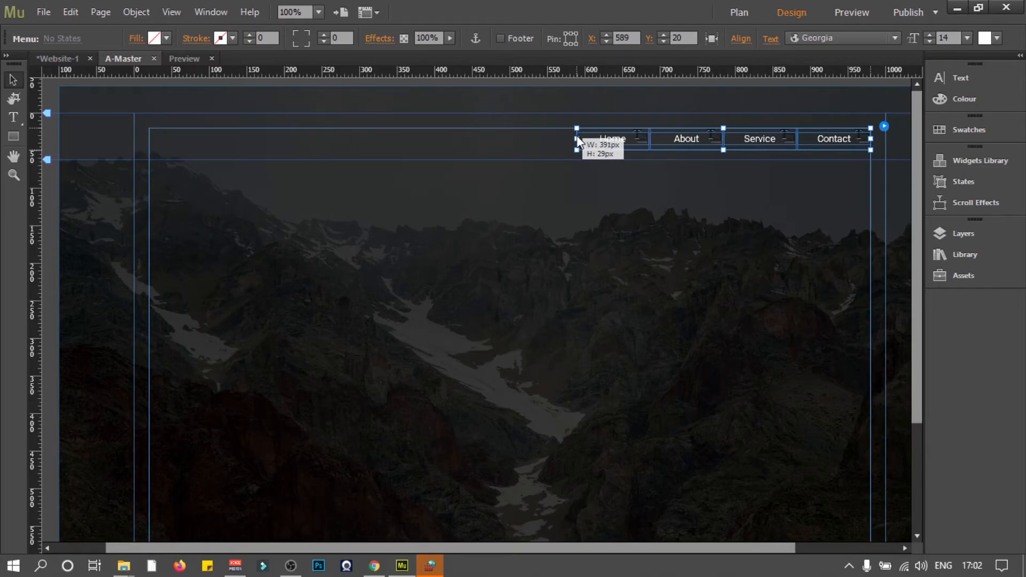
pyautogui.moveTo(577, 137); pyautogui.dragTo(581, 138)
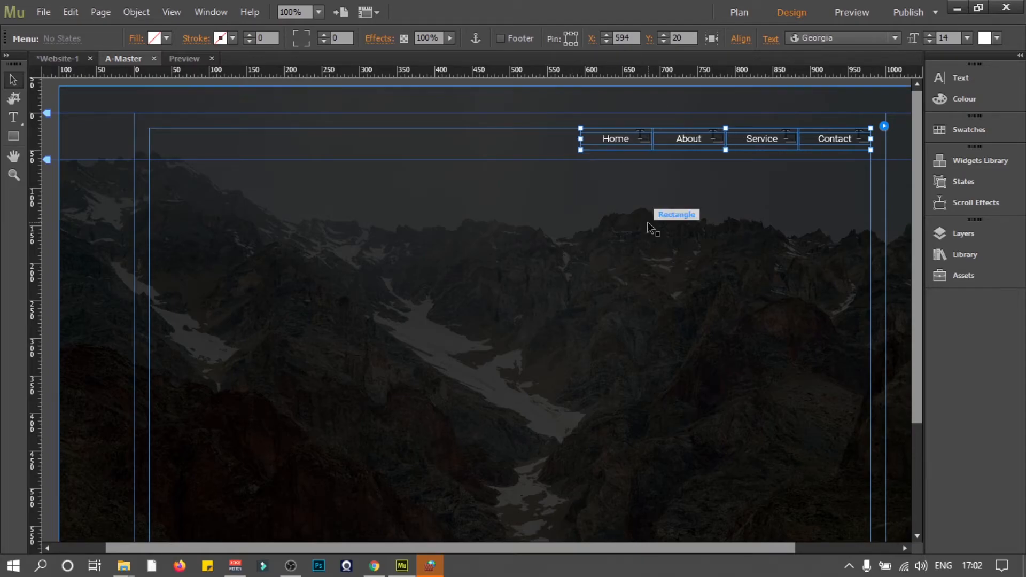
# - Preview the page with the repositioned menu and check the Home item's rollover
pyautogui.click(646, 222)
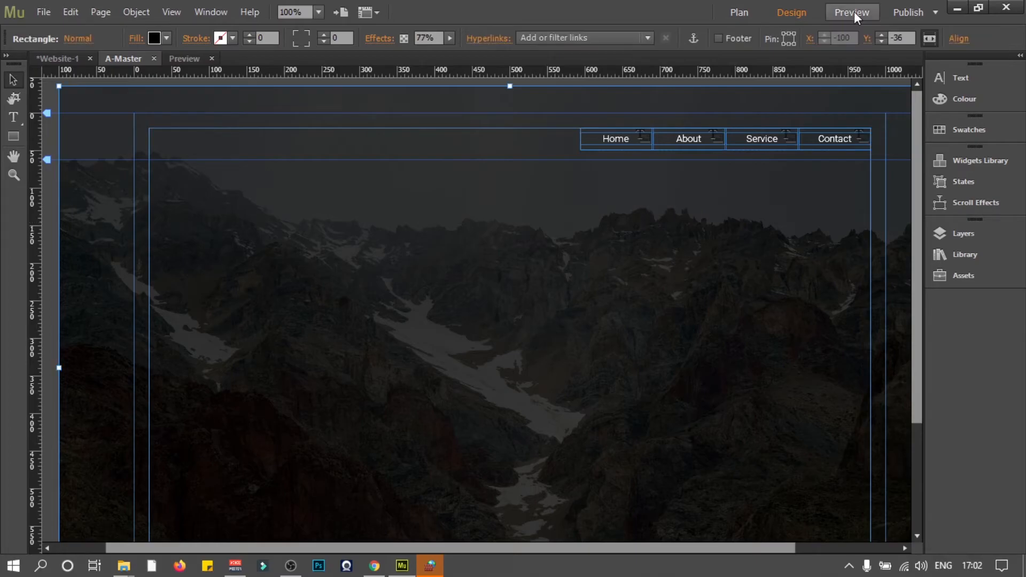
pyautogui.click(853, 11)
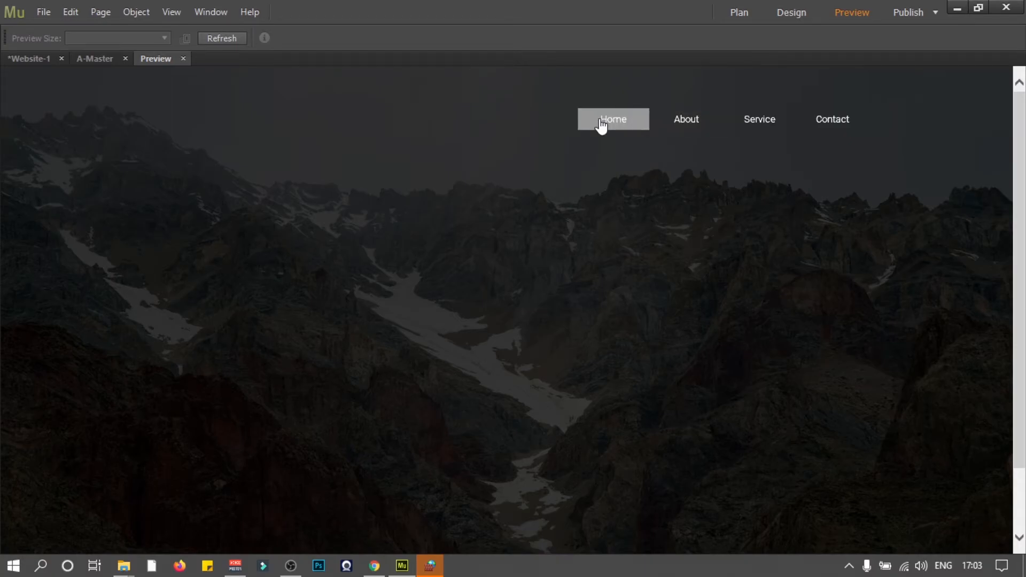
# - Return to A-Master and set the Home menu item's Rollover state fill to black 000000
pyautogui.click(94, 58)
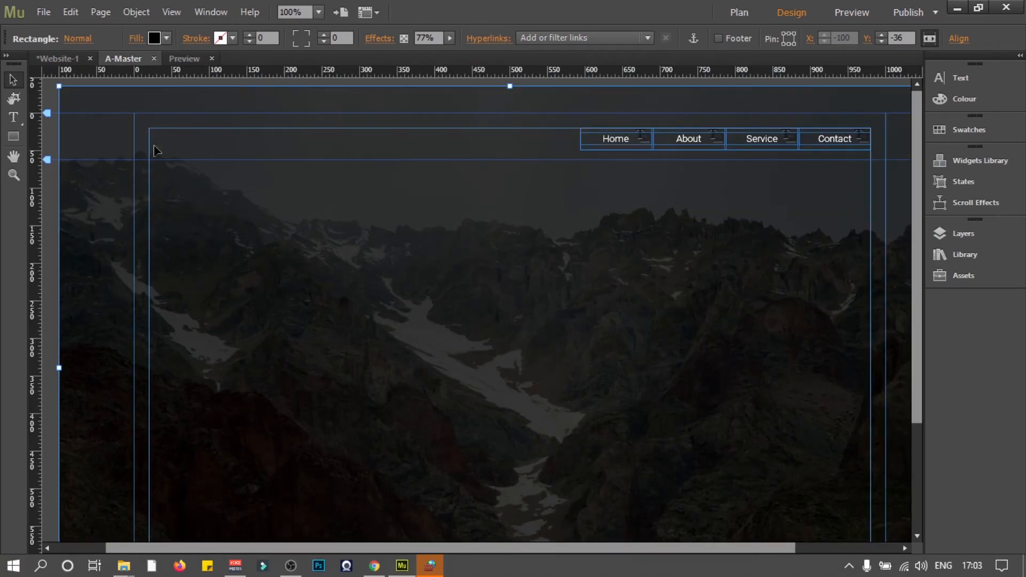
pyautogui.click(587, 142)
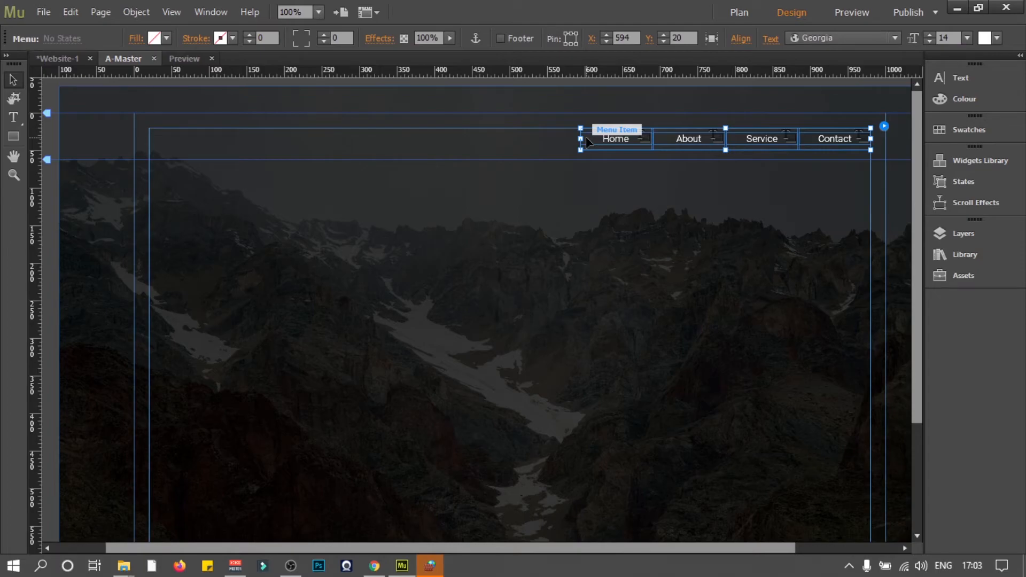
pyautogui.click(587, 142)
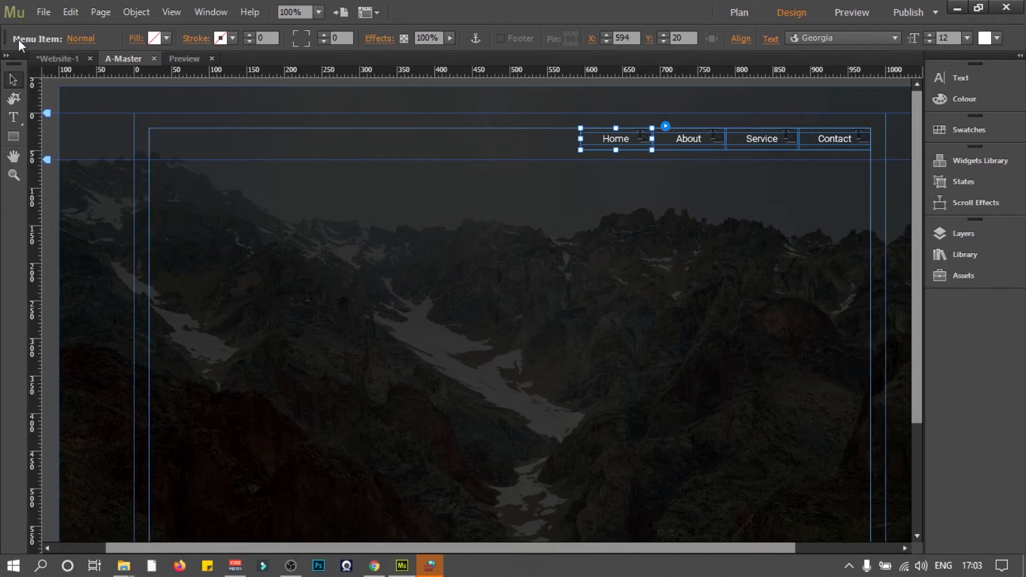
pyautogui.click(81, 41)
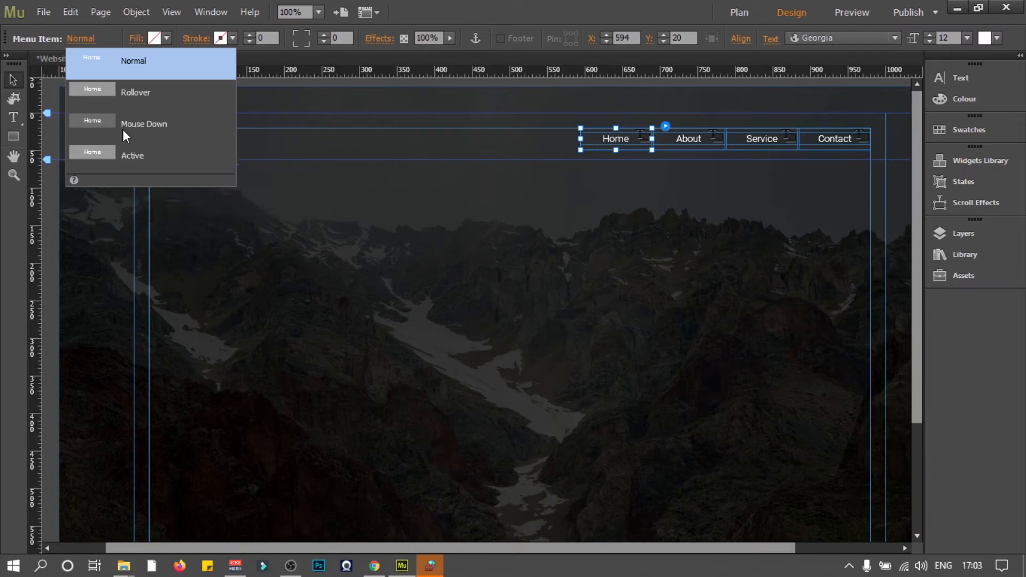
pyautogui.click(165, 93)
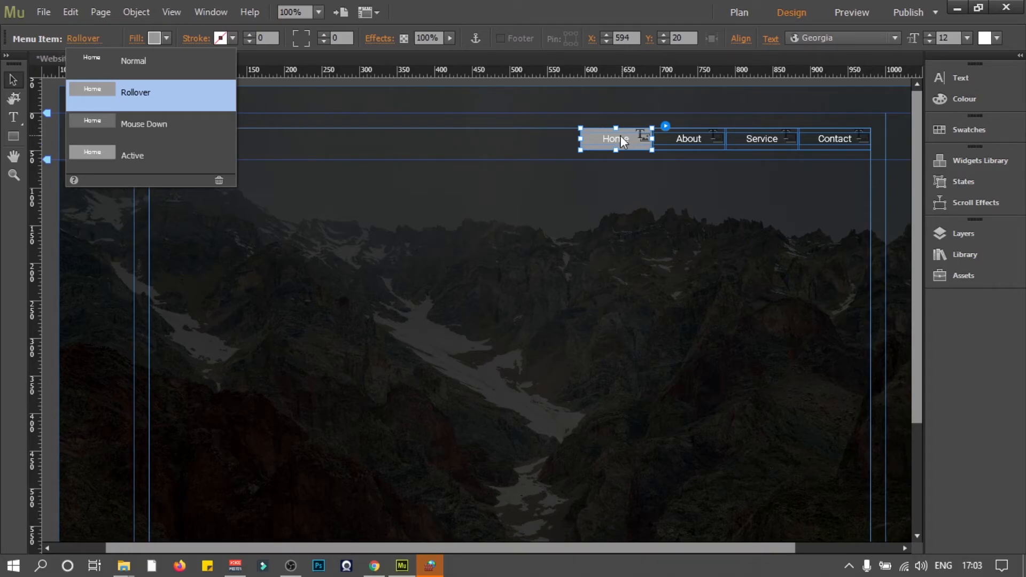
pyautogui.click(167, 38)
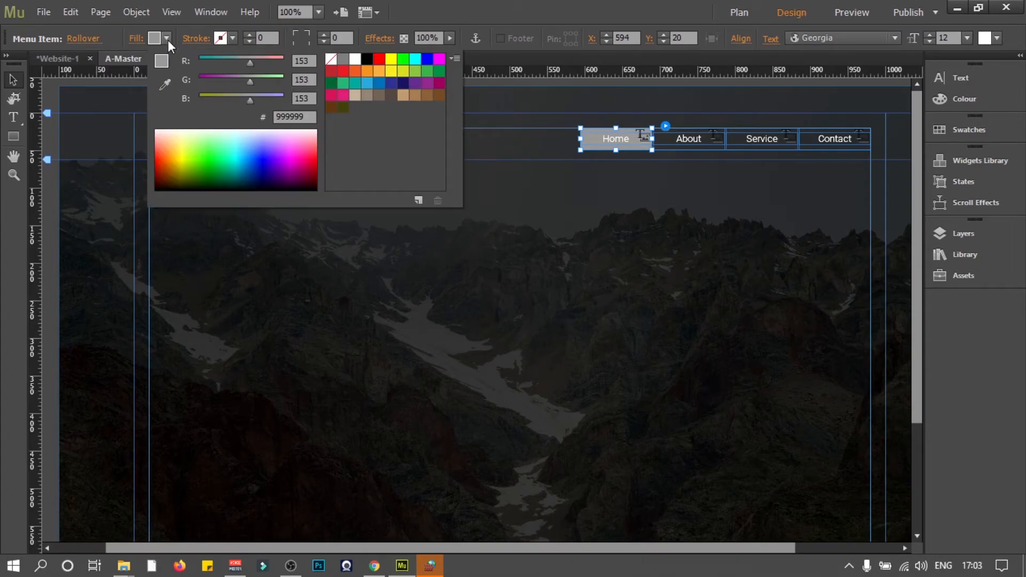
pyautogui.click(366, 59)
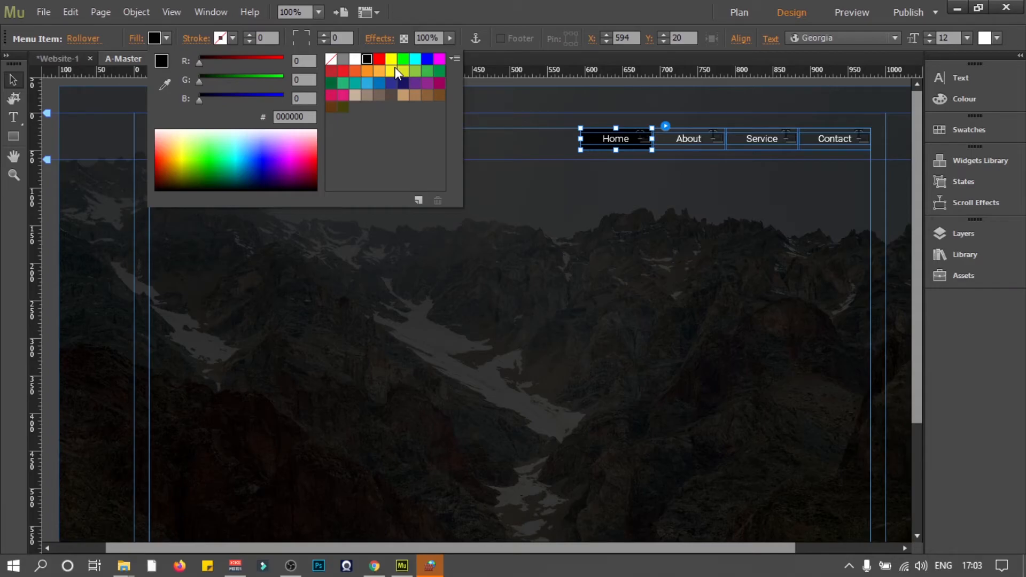
pyautogui.click(161, 37)
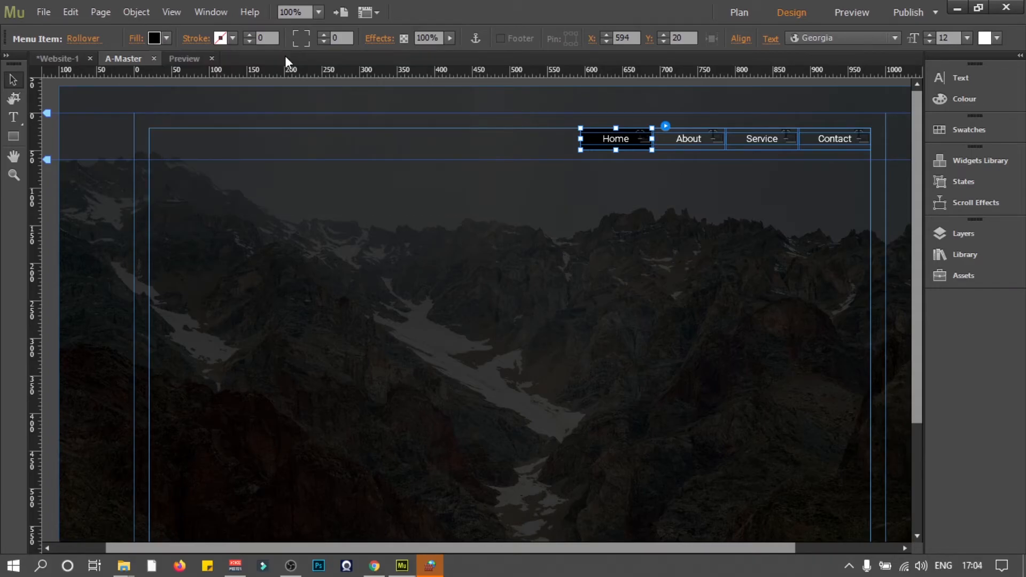
# - Reduce the opacity of the Home item's Rollover state to 30% and preview the page
pyautogui.click(378, 38)
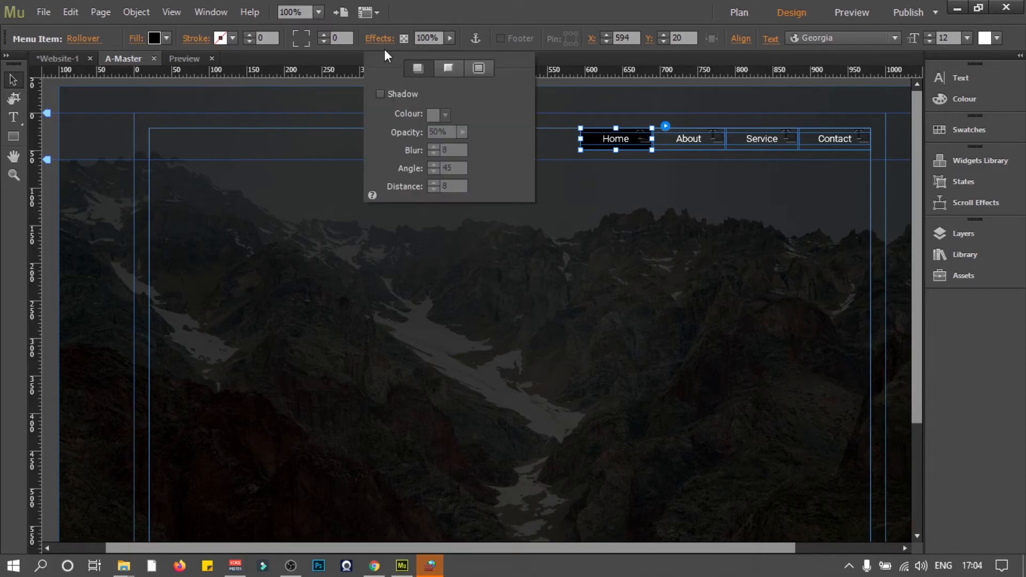
pyautogui.click(450, 38)
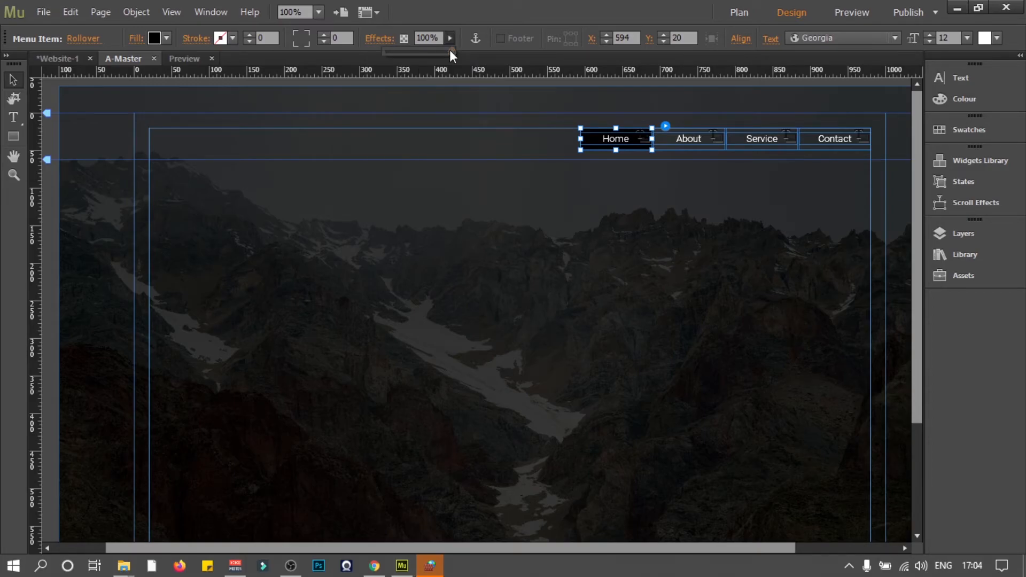
pyautogui.moveTo(450, 50); pyautogui.dragTo(412, 52)
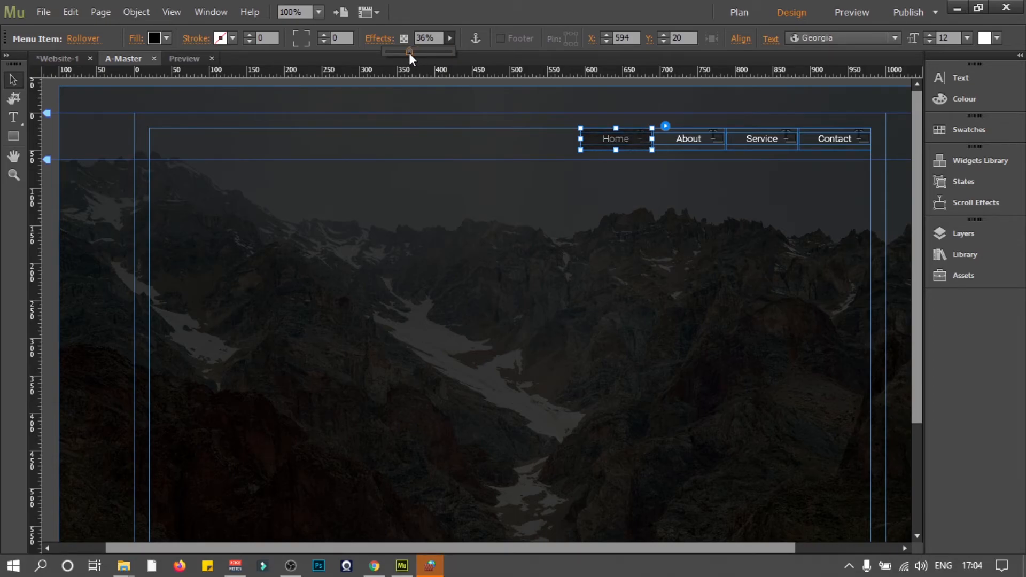
pyautogui.moveTo(406, 53); pyautogui.dragTo(405, 54)
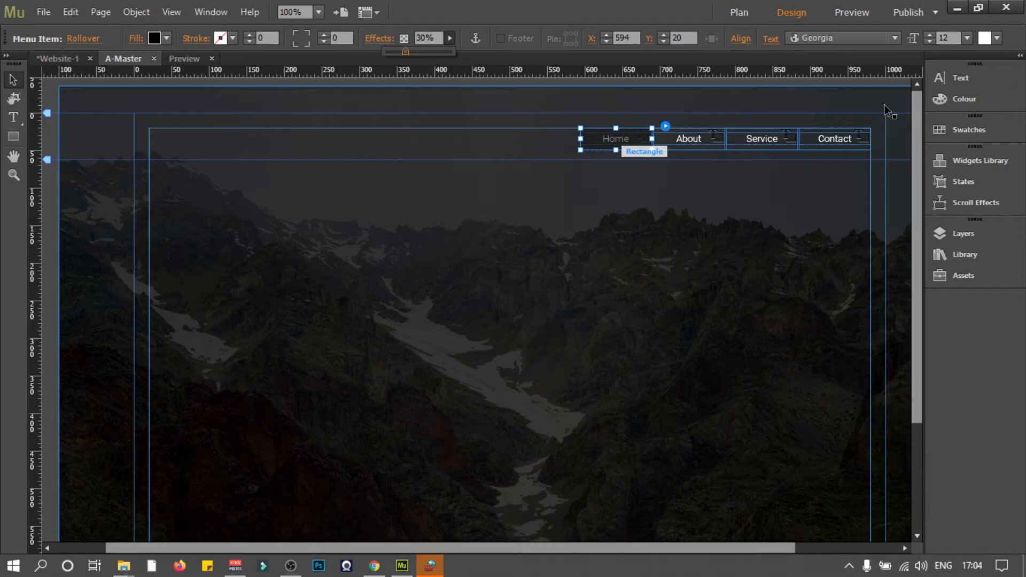
pyautogui.hotkey('ctrl', 'p')
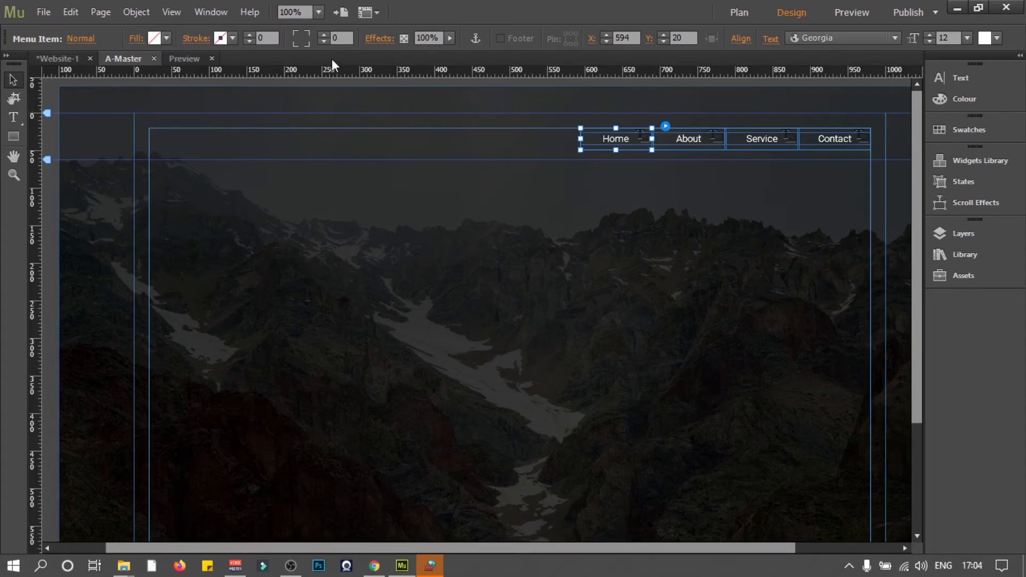
# - Round the corners of the Home item's Rollover state with radius 20, preview the page and return to A-Master
pyautogui.click(450, 39)
pyautogui.click(78, 39)
pyautogui.click(135, 92)
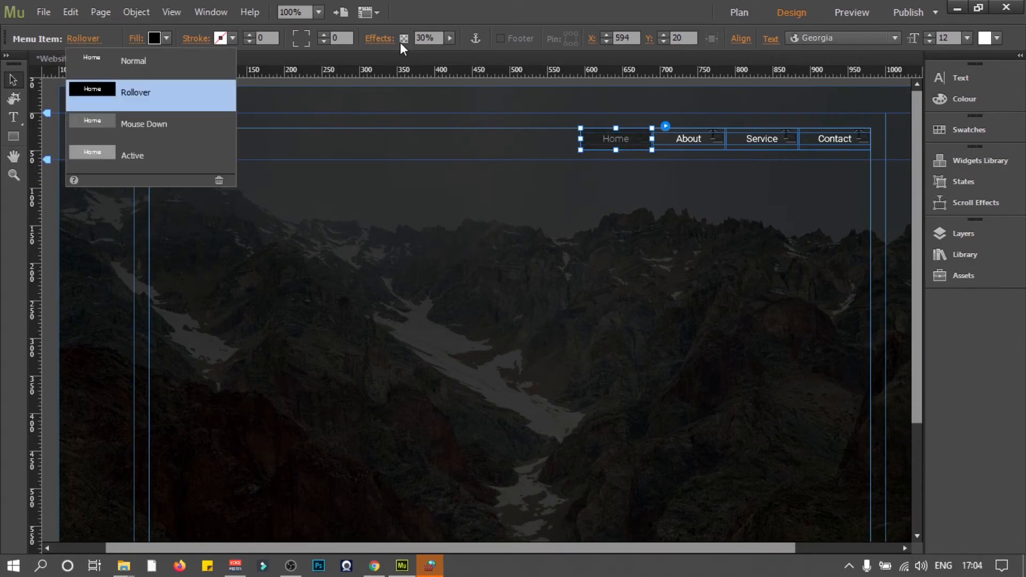
pyautogui.click(447, 38)
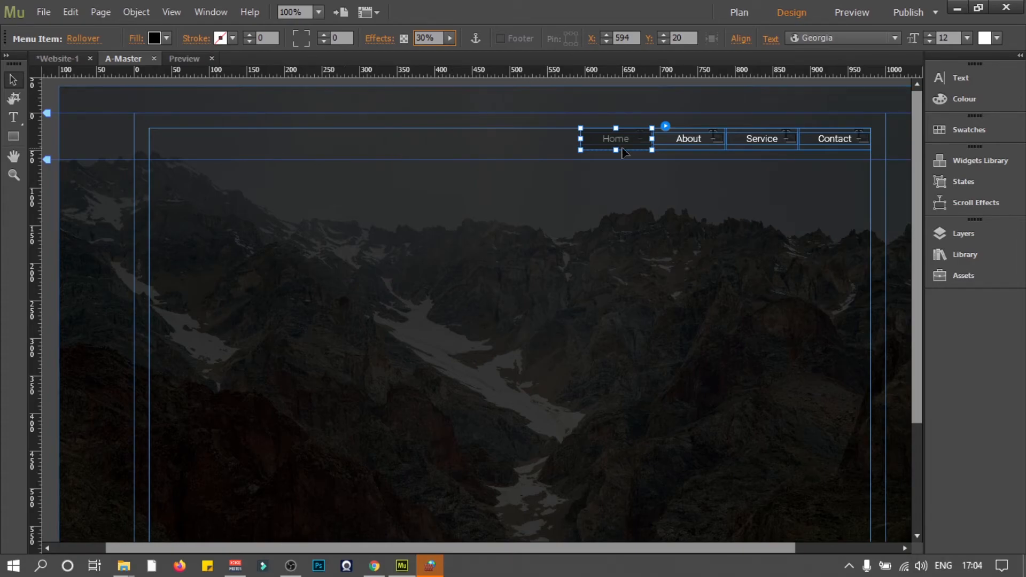
pyautogui.click(295, 45)
pyautogui.click(842, 15)
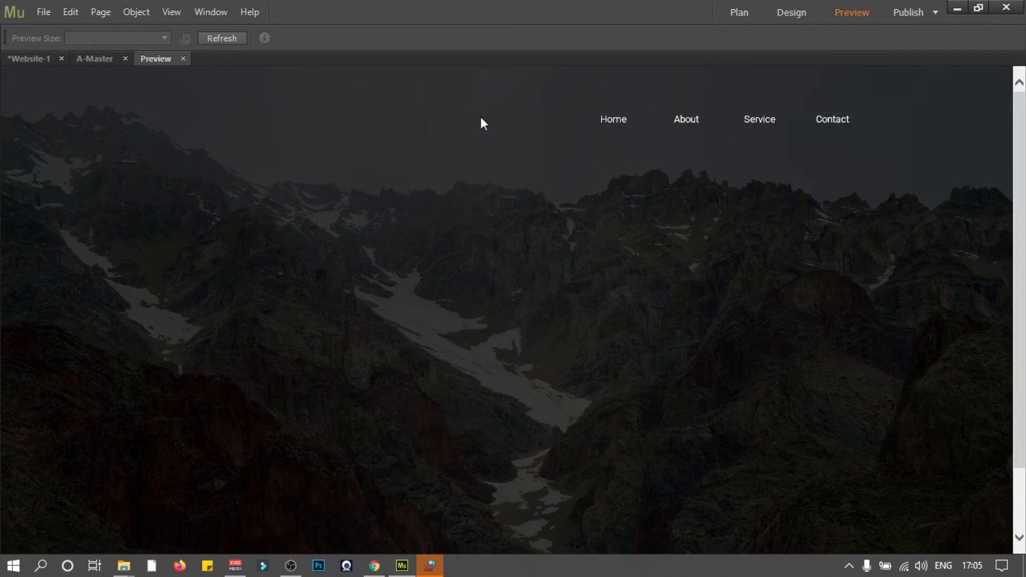
pyautogui.click(95, 59)
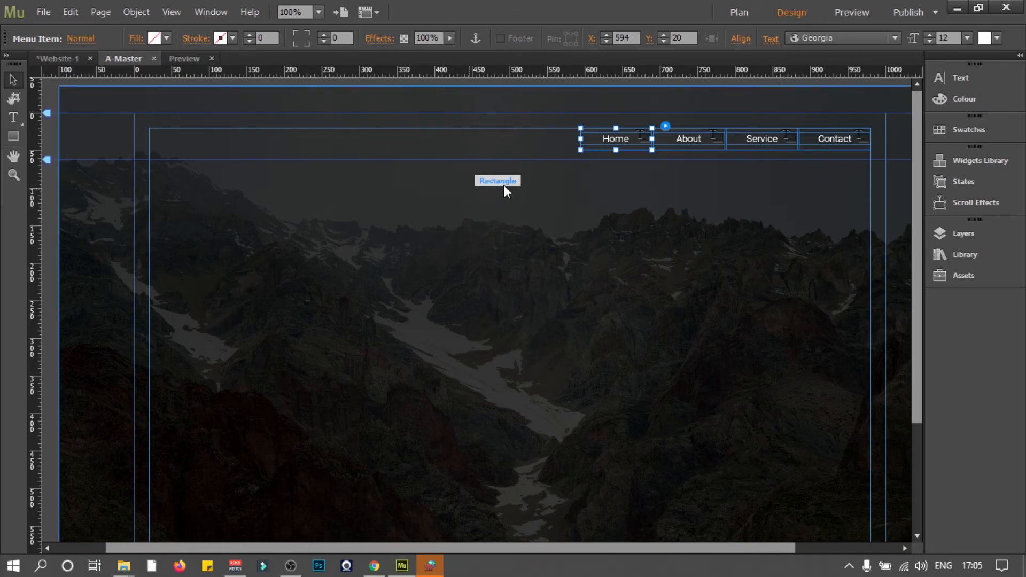
# - Set the font of the Home item's Rollover state to Roboto Light
pyautogui.click(85, 42)
pyautogui.click(101, 91)
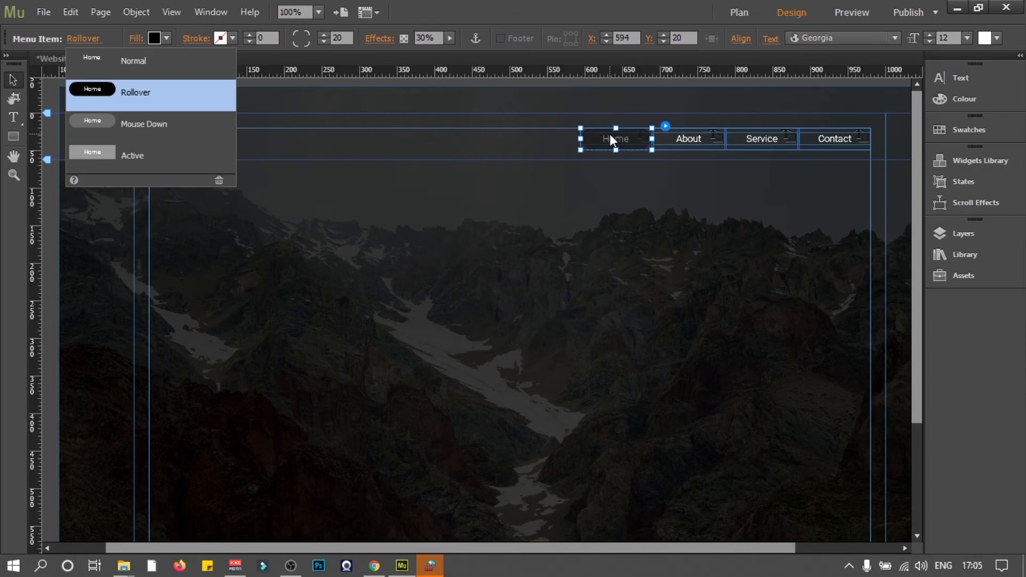
pyautogui.click(894, 38)
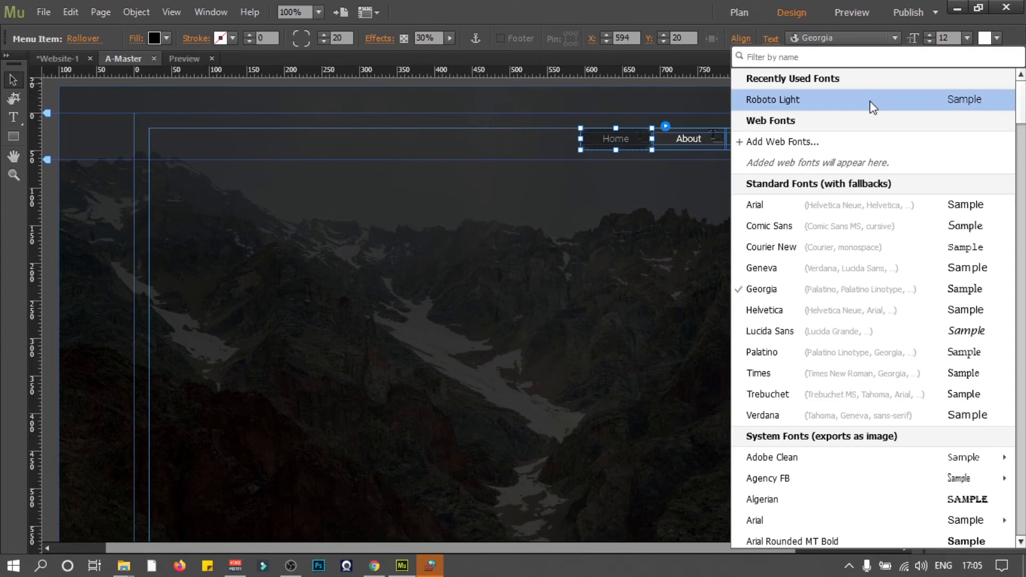
pyautogui.click(872, 107)
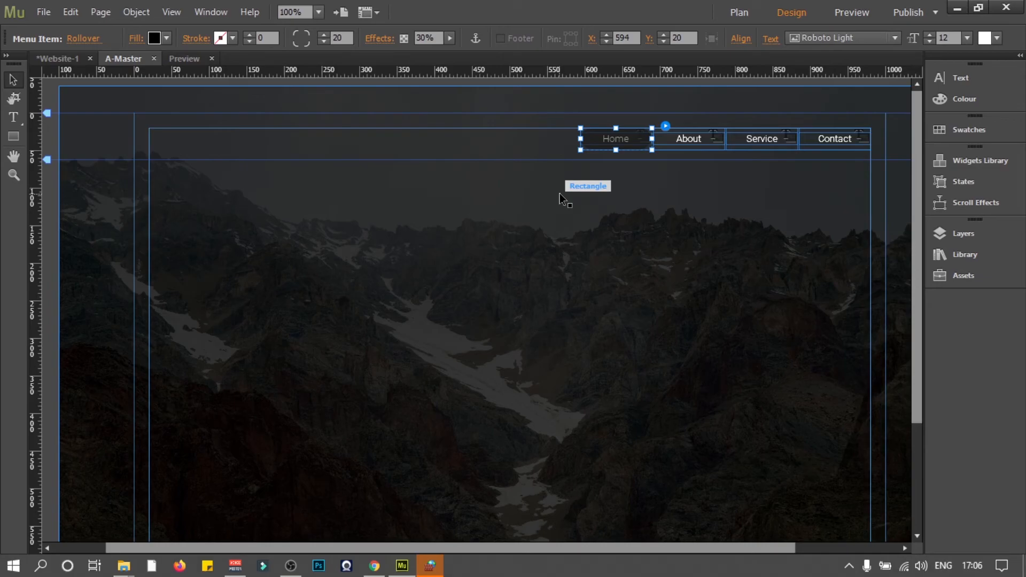
# - Give the Home item's Active state a black 000000 fill and 40% opacity
pyautogui.click(80, 39)
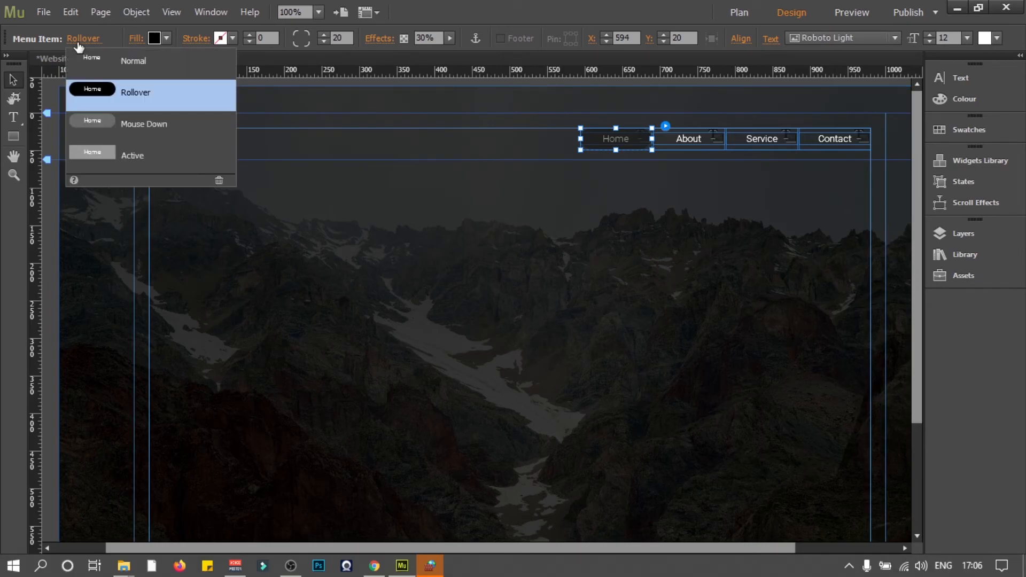
pyautogui.click(160, 156)
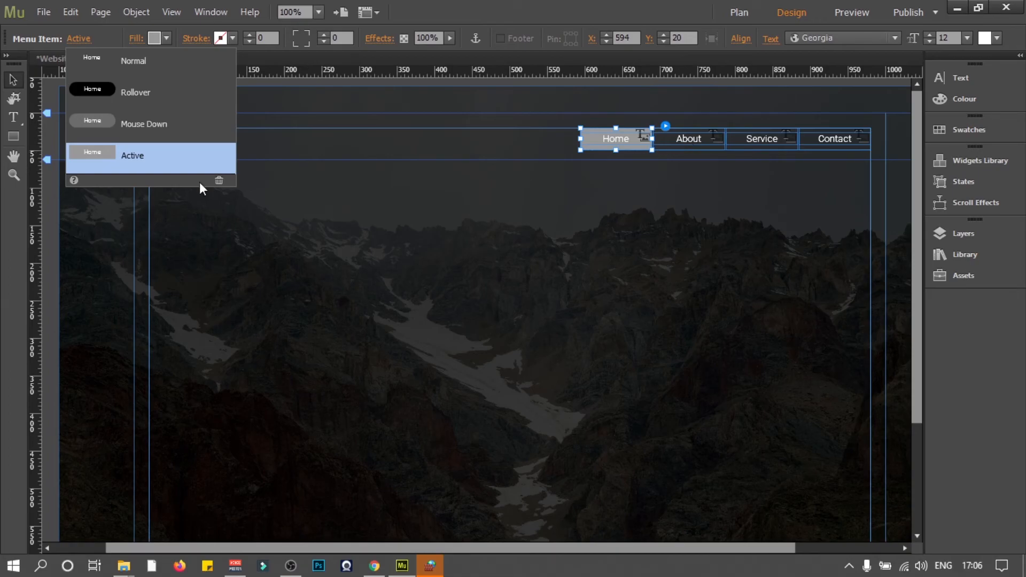
pyautogui.click(167, 38)
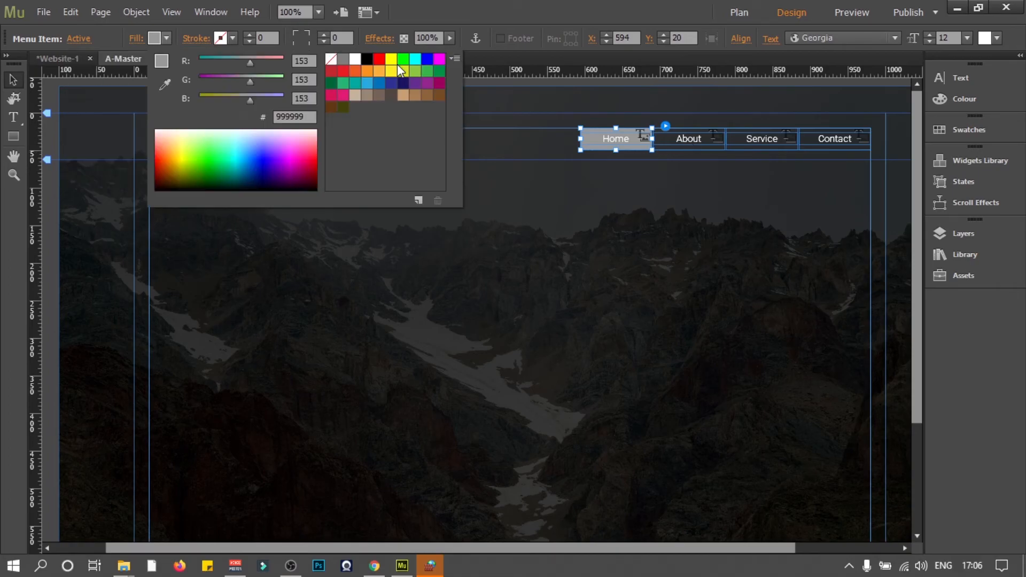
pyautogui.click(367, 59)
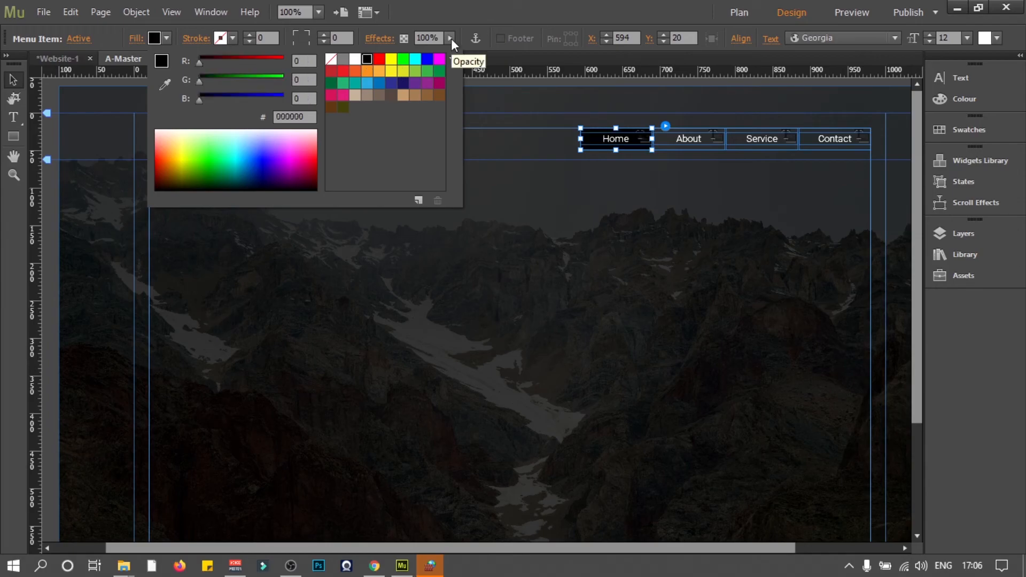
pyautogui.click(451, 38)
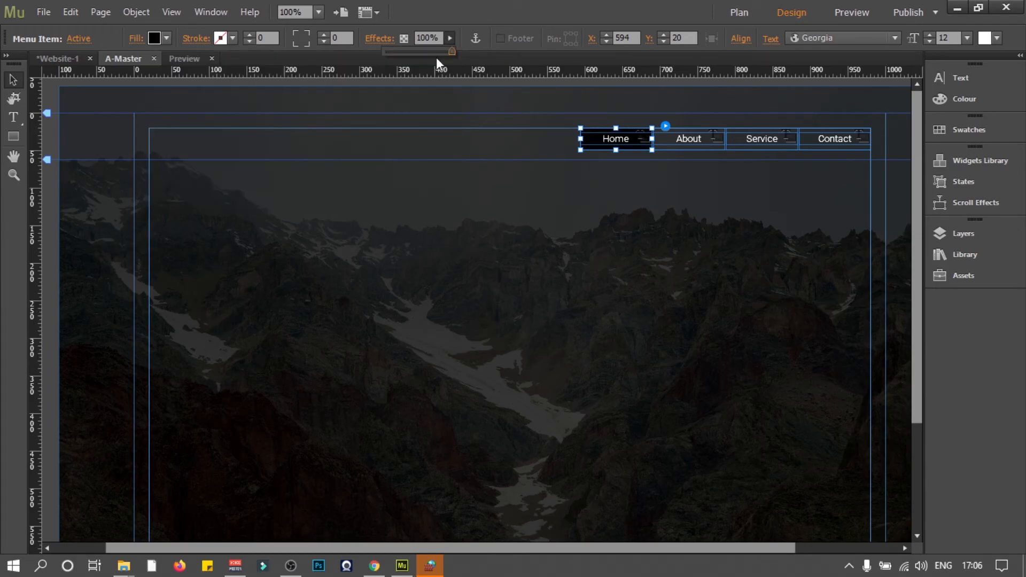
pyautogui.click(412, 51)
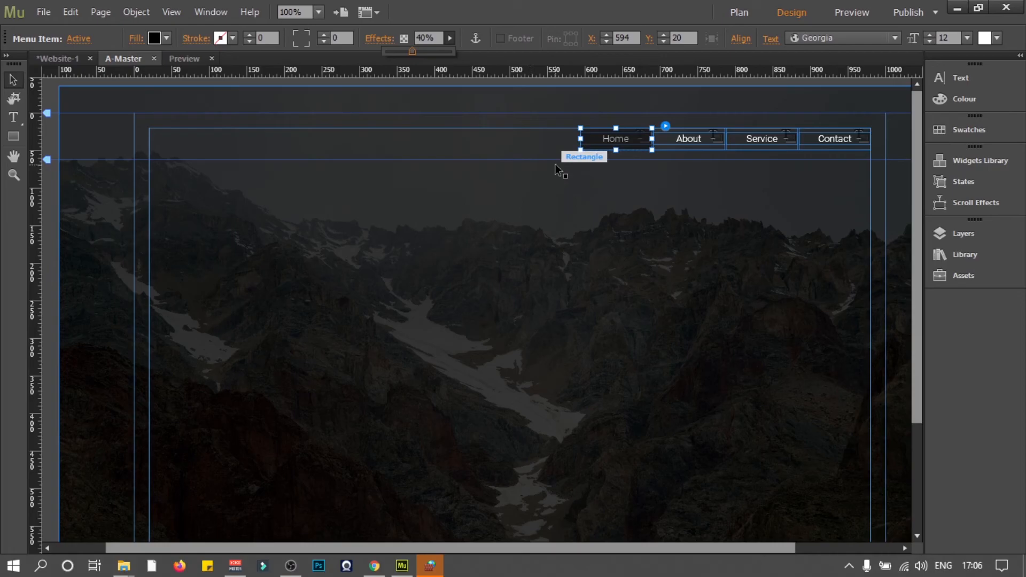
# - Set the font of the Home item's Active state to Roboto Light from the recently used fonts
pyautogui.click(871, 40)
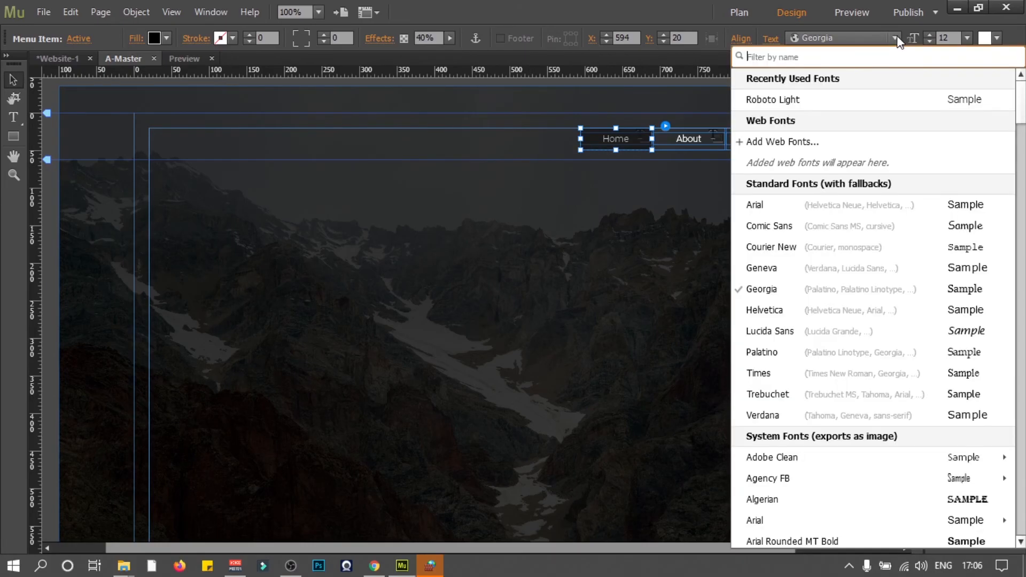
pyautogui.click(857, 106)
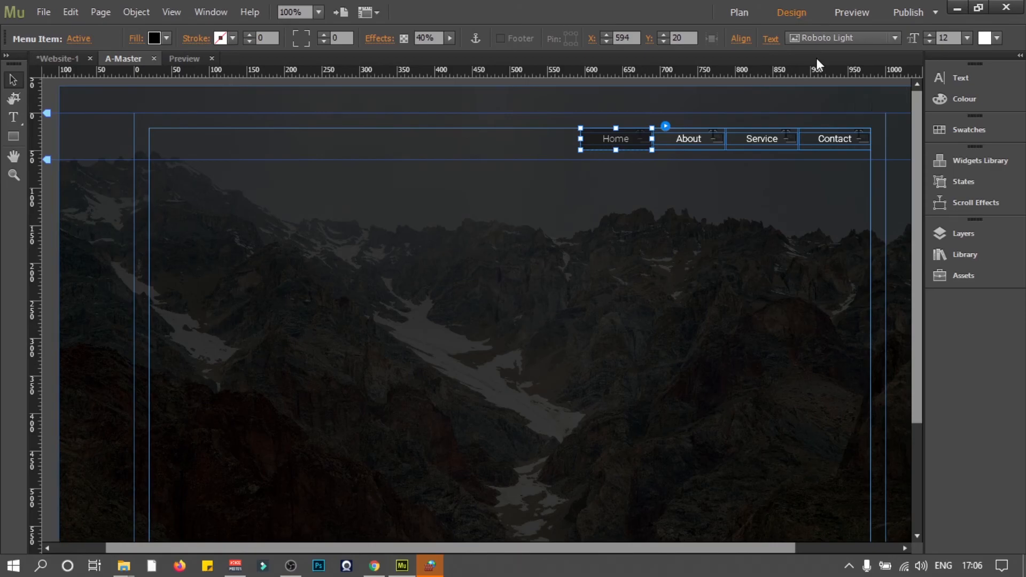
pyautogui.click(894, 38)
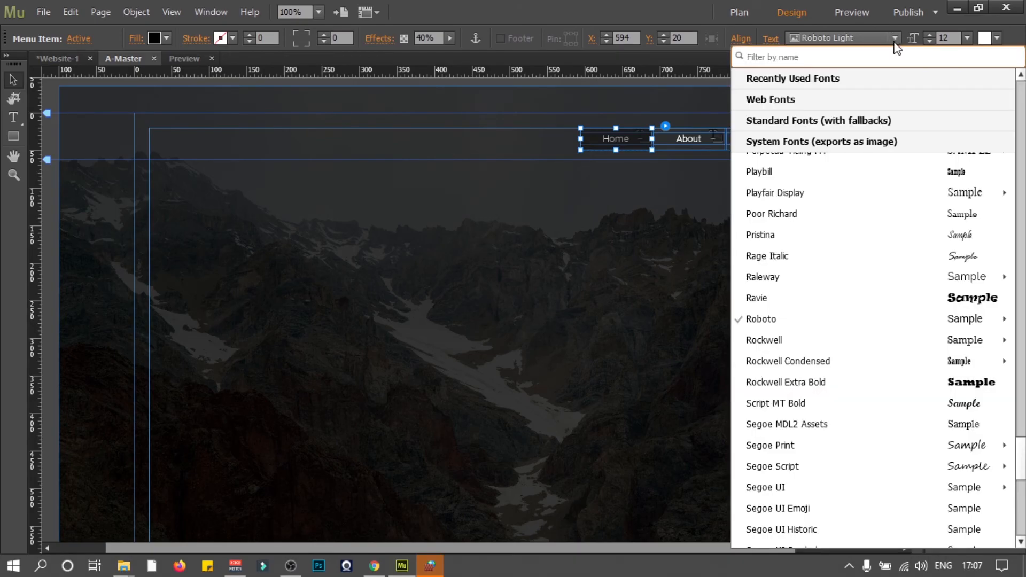
pyautogui.click(894, 40)
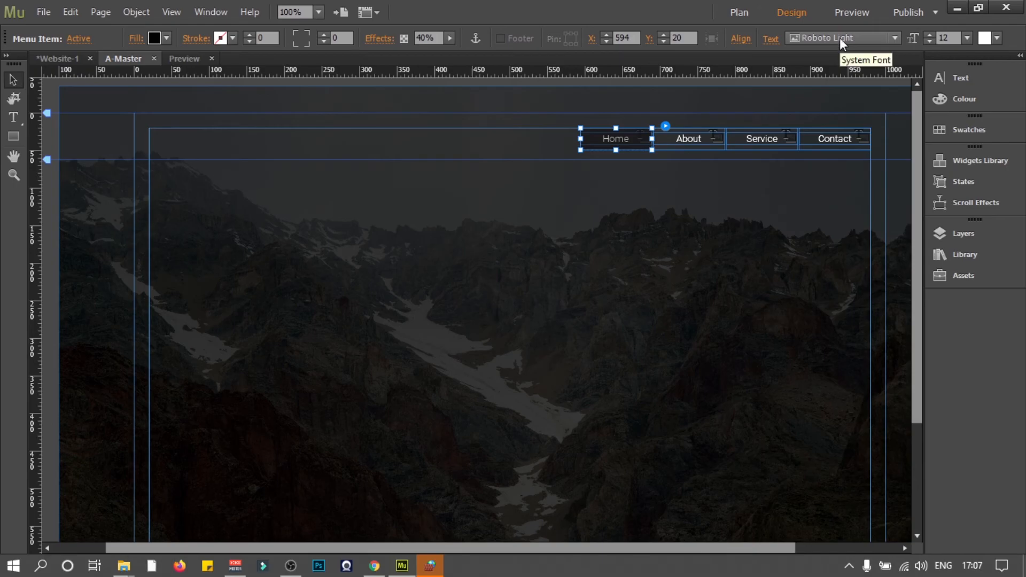
pyautogui.click(840, 38)
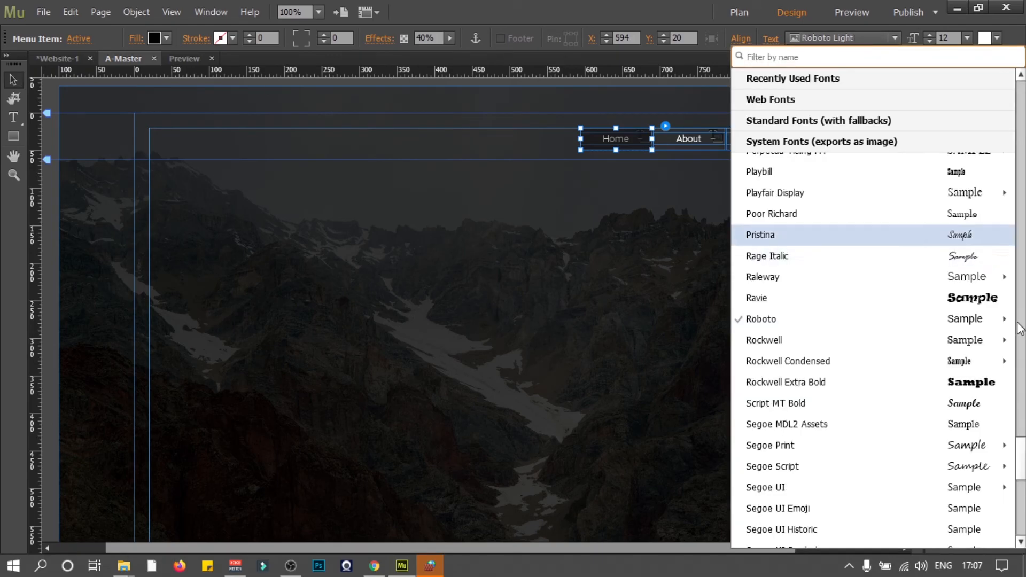
pyautogui.scroll(5, 1019, 328)
pyautogui.moveTo(1020, 427); pyautogui.dragTo(1018, 115)
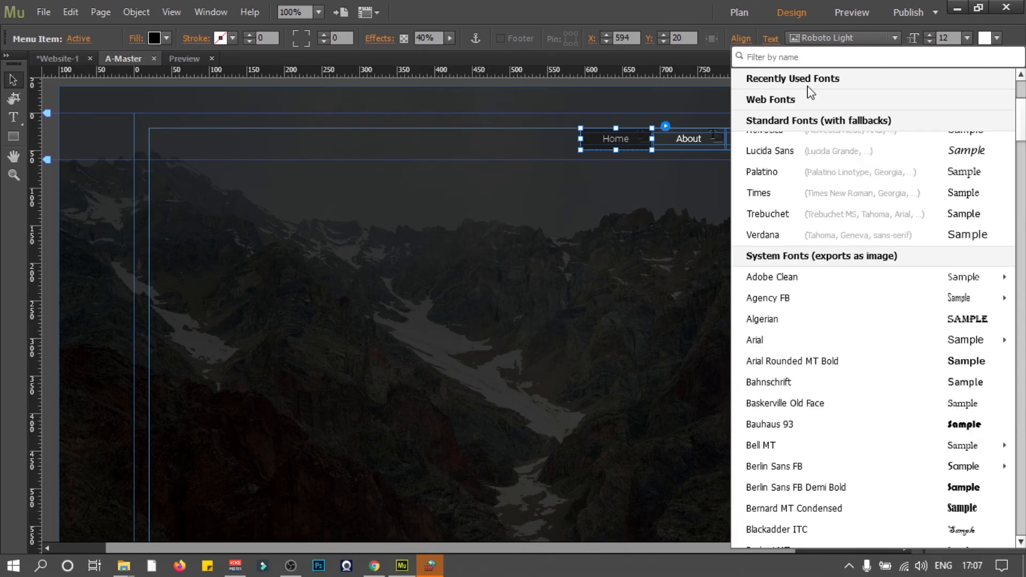
pyautogui.scroll(3, 810, 92)
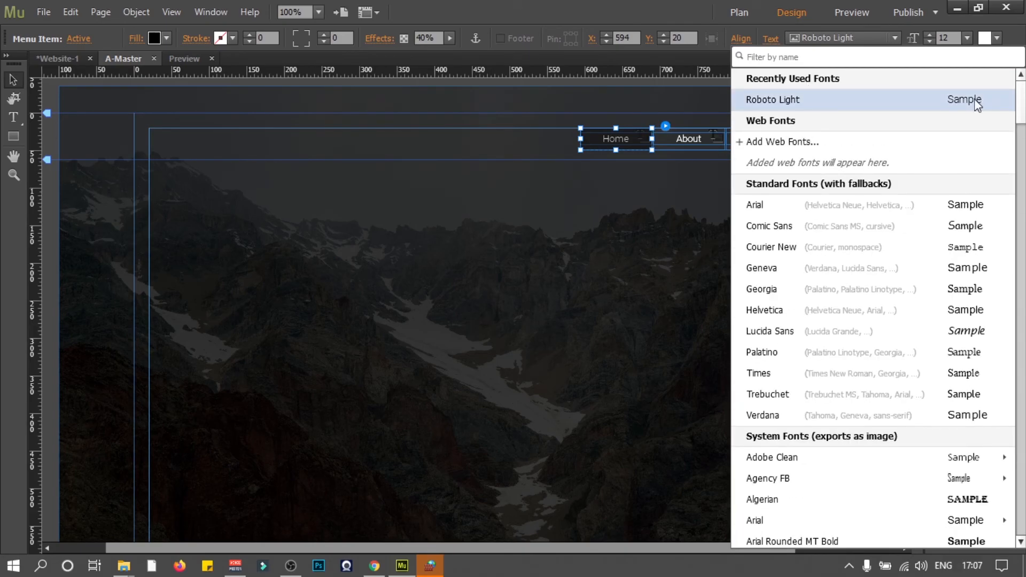
pyautogui.click(972, 99)
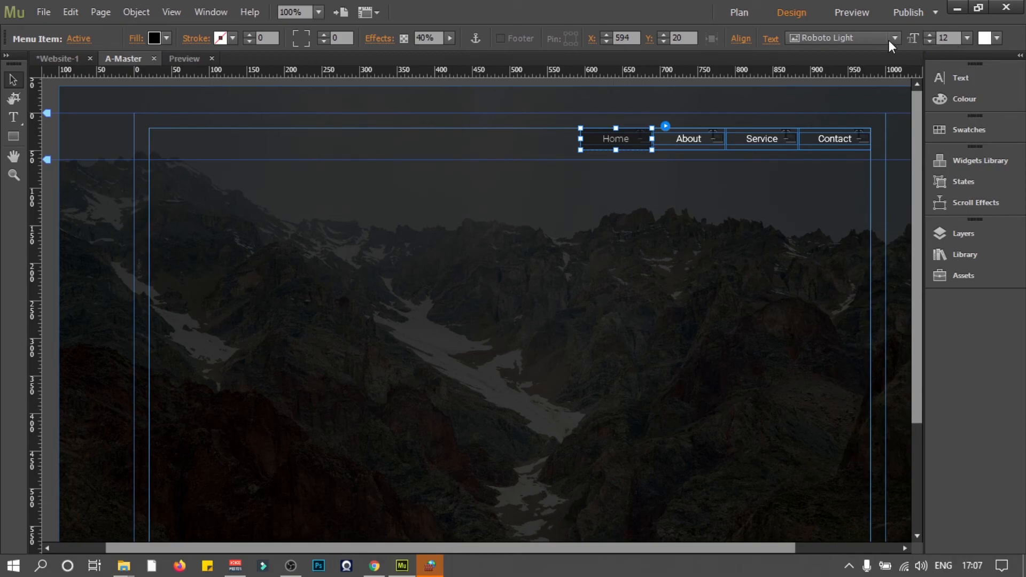
# - Preview the page and check the Home item's appearance with the restyled states
pyautogui.click(773, 40)
pyautogui.click(779, 148)
pyautogui.click(852, 20)
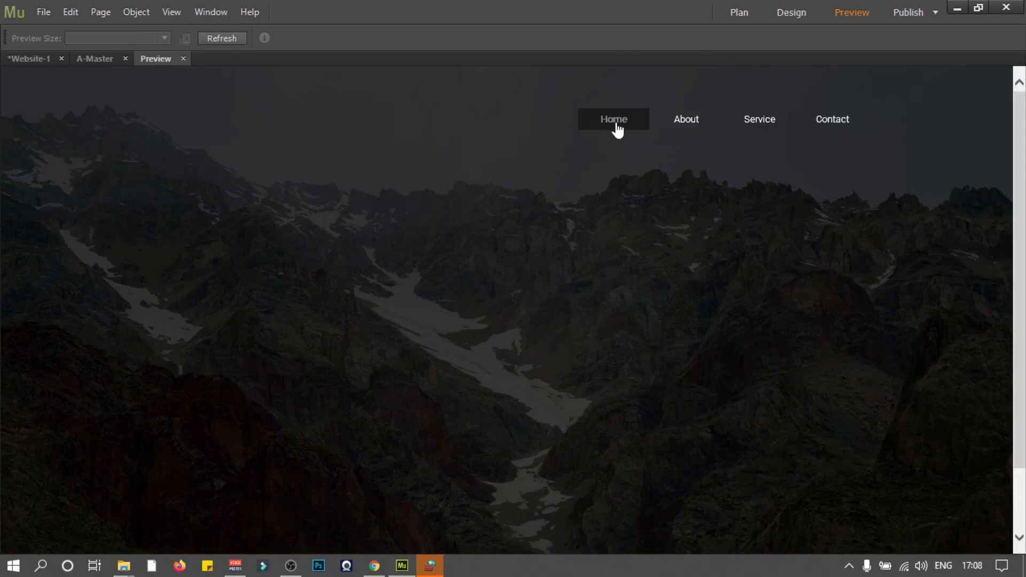
# - Round all corners of the Home item's Active state on A-Master with a radius of 10, and preview the page
pyautogui.click(84, 57)
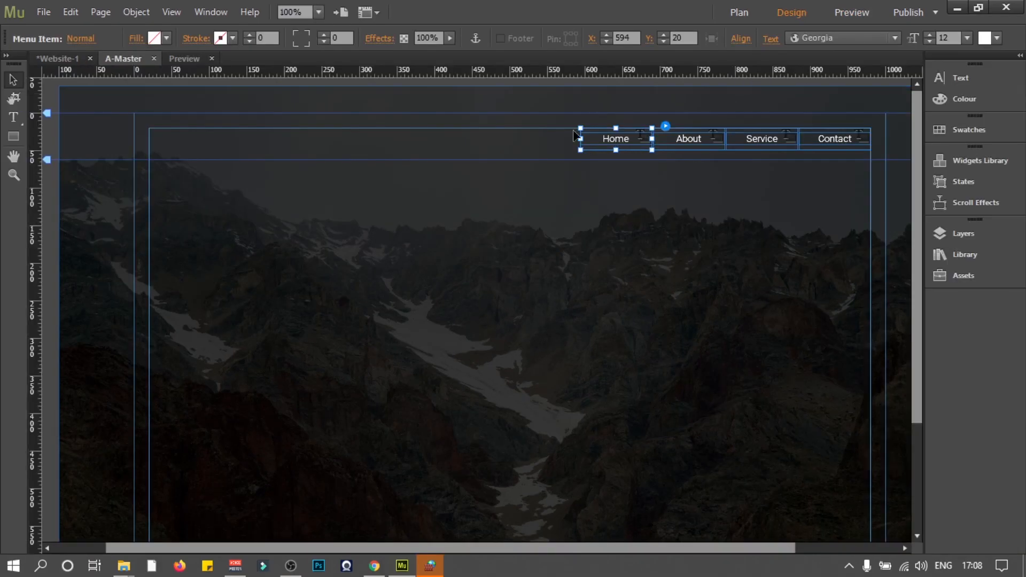
pyautogui.click(78, 39)
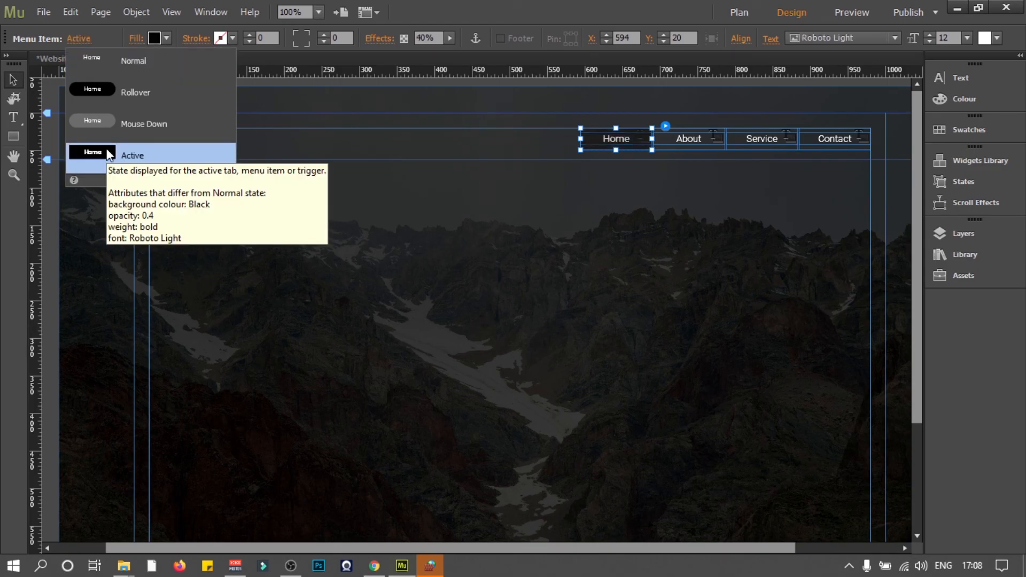
pyautogui.click(291, 31)
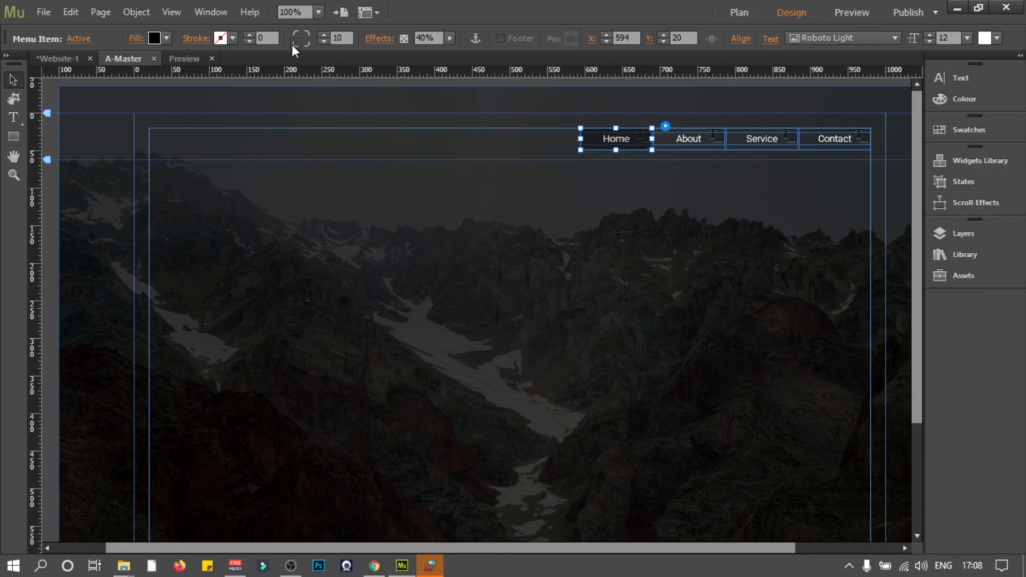
pyautogui.click(850, 12)
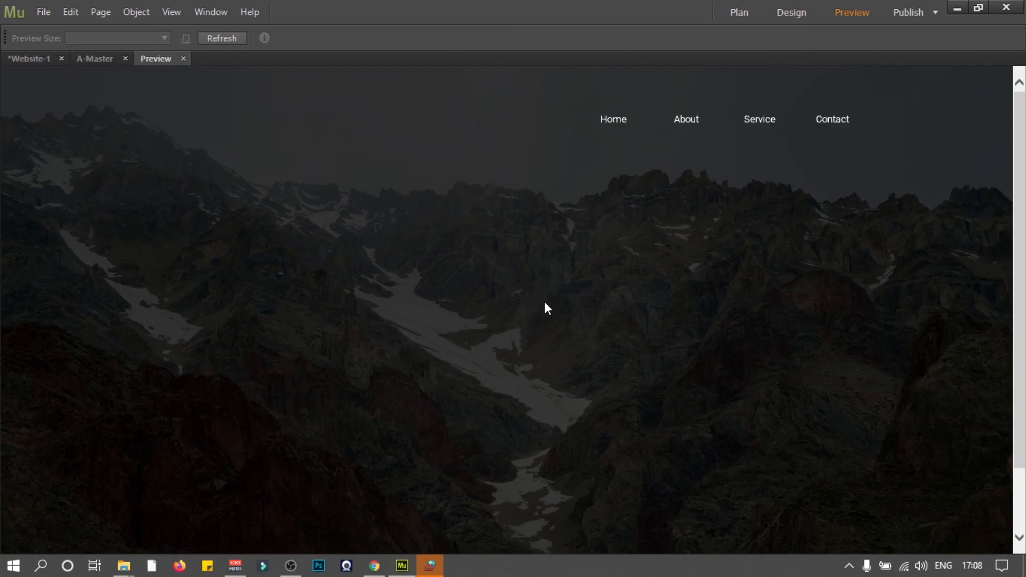
pyautogui.click(611, 115)
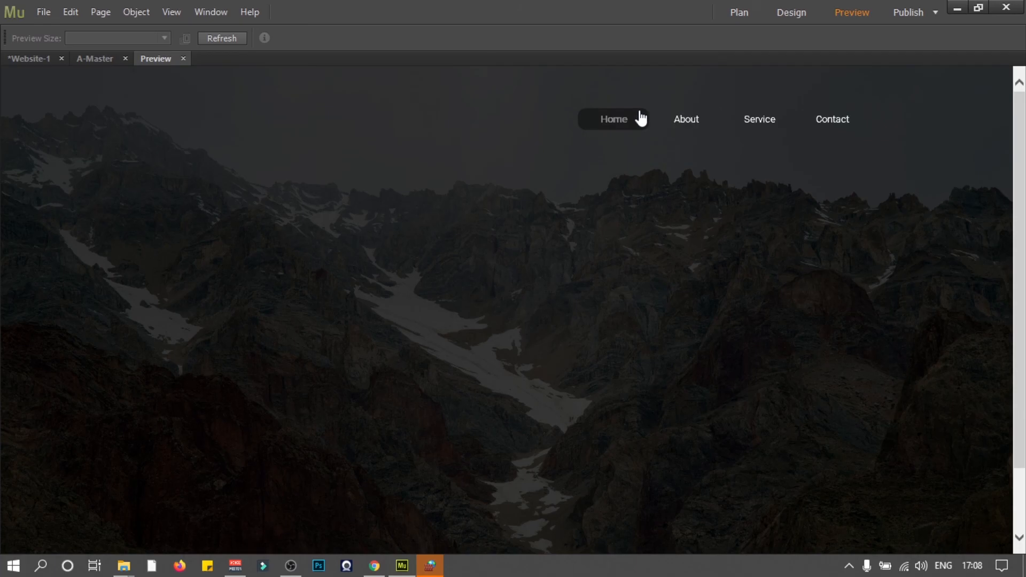
# - Set the corner radius of the Home item's Active state on A-Master to 20, matching the Rollover state
pyautogui.click(94, 60)
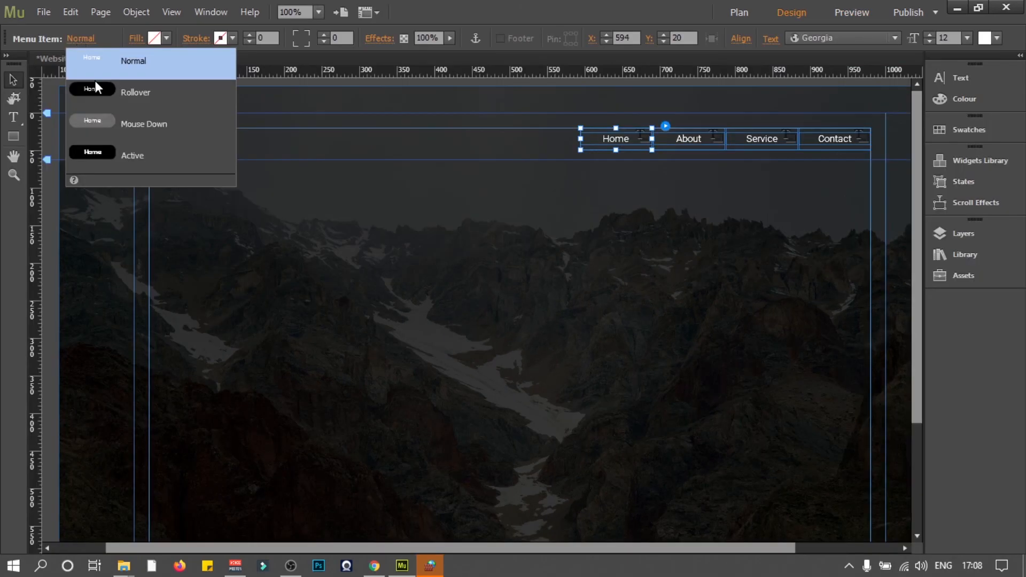
pyautogui.click(96, 87)
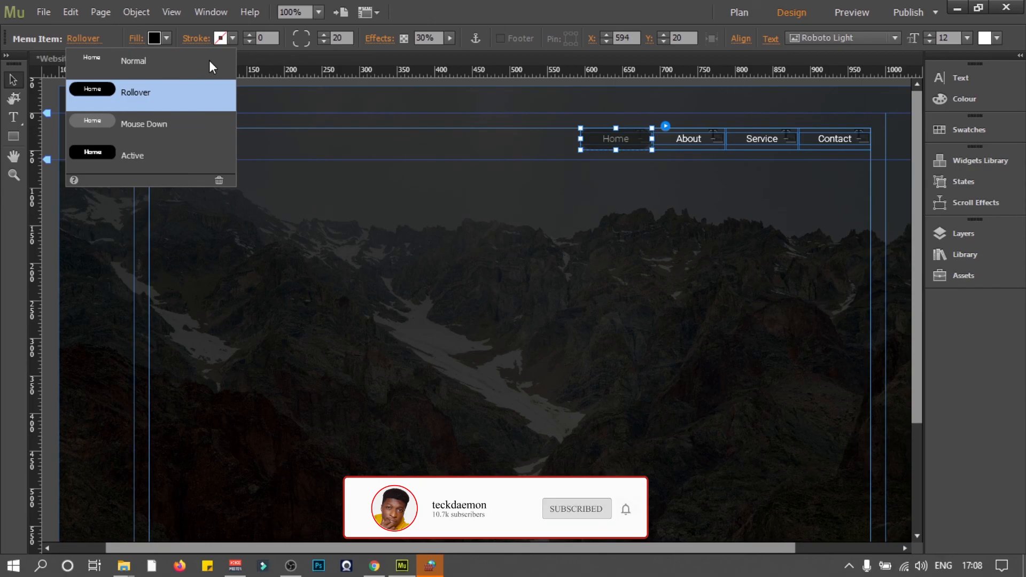
pyautogui.click(134, 155)
pyautogui.click(338, 38)
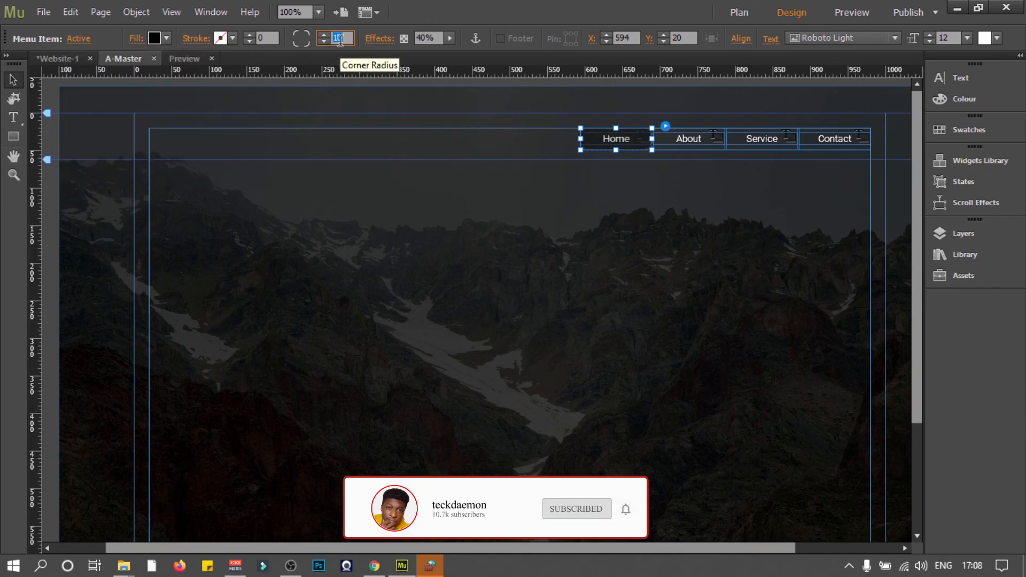
pyautogui.write('20')
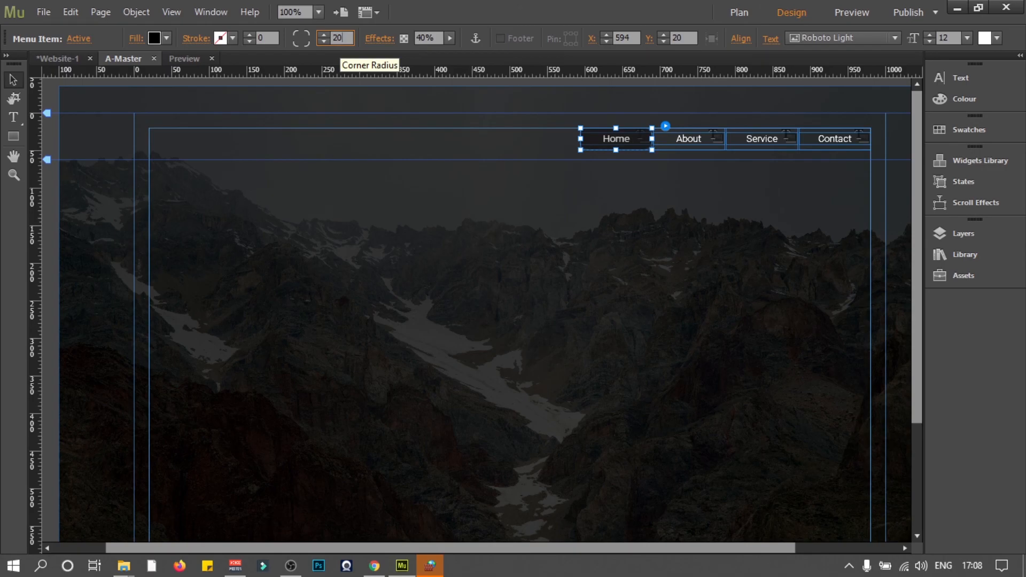
# - Preview the menu's rounded item states, and return to the A-Master design to look over the page
pyautogui.click(848, 9)
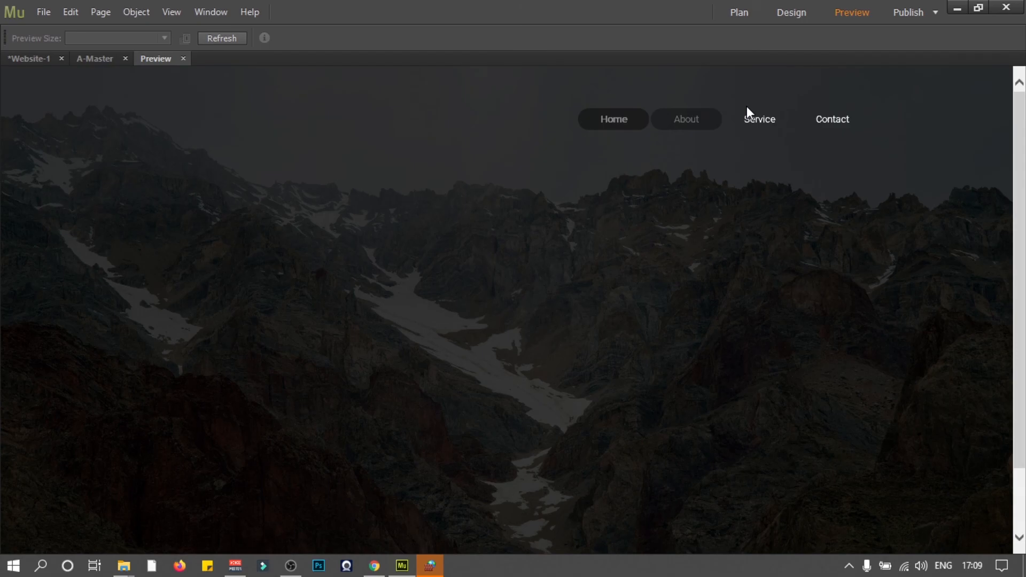
pyautogui.click(91, 58)
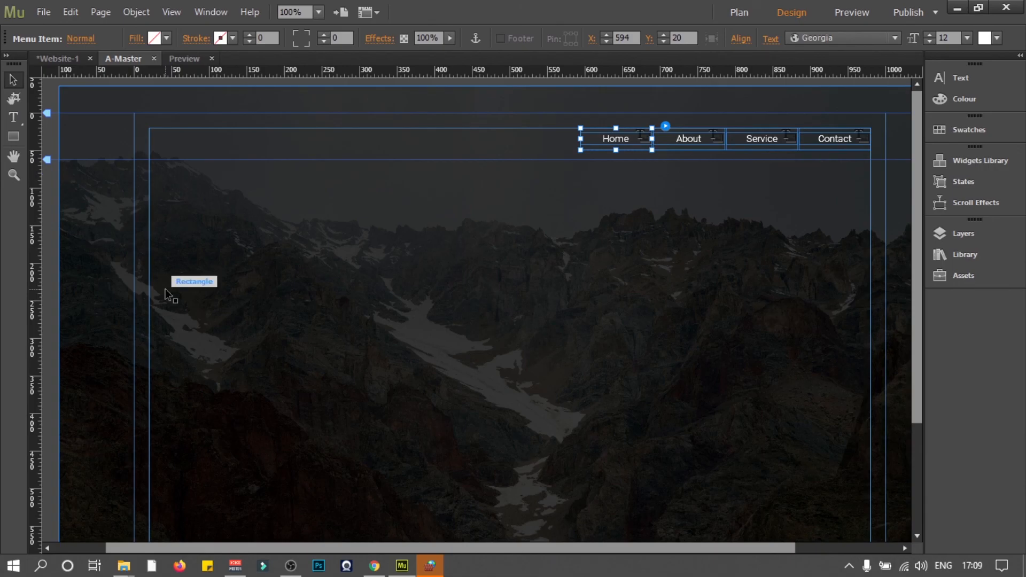
pyautogui.scroll(-3, 459, 309)
pyautogui.scroll(3, 460, 309)
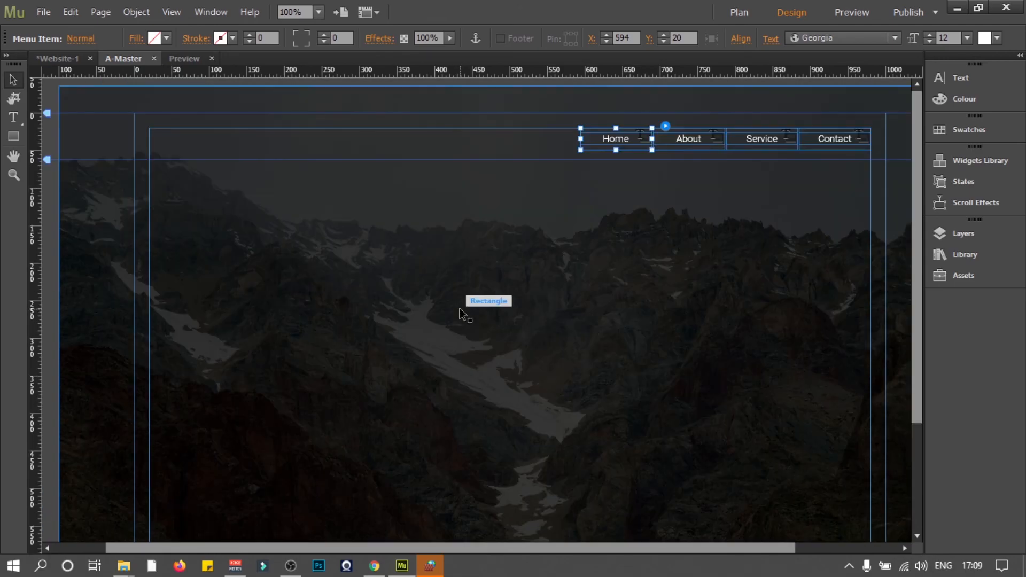